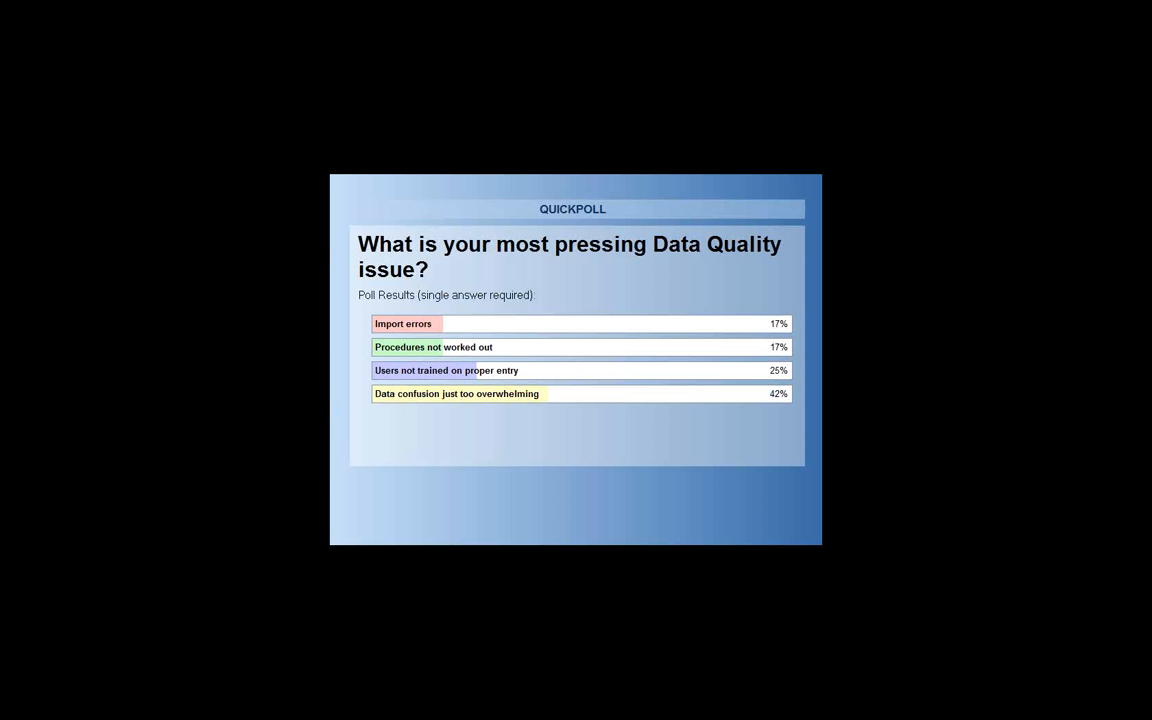
- Switch from the poll results to the GoldMine window in the remote demo session
key("alt+Tab")
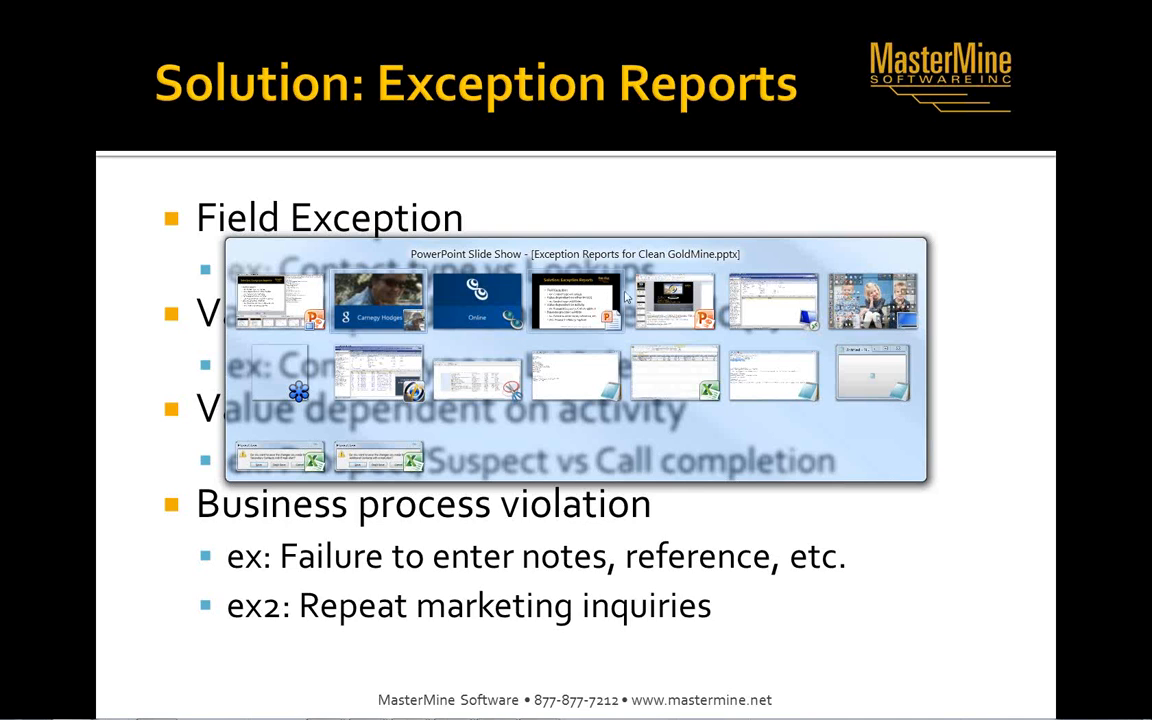
key("alt+Tab")
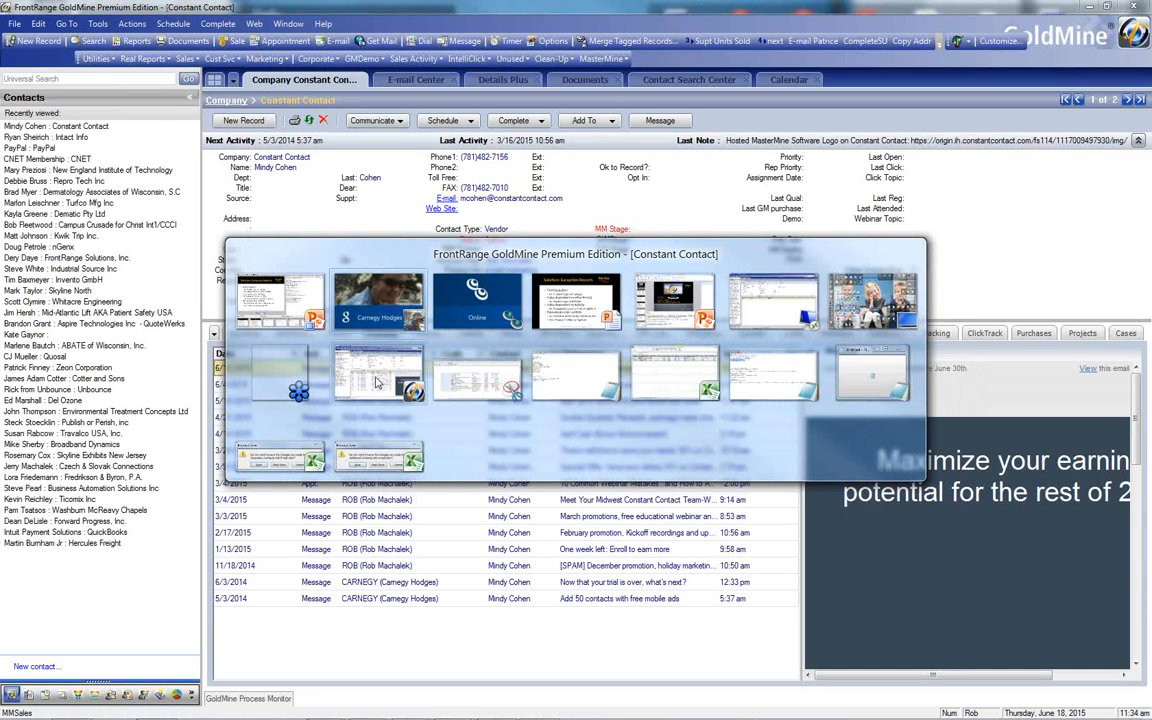
left_click(376, 383)
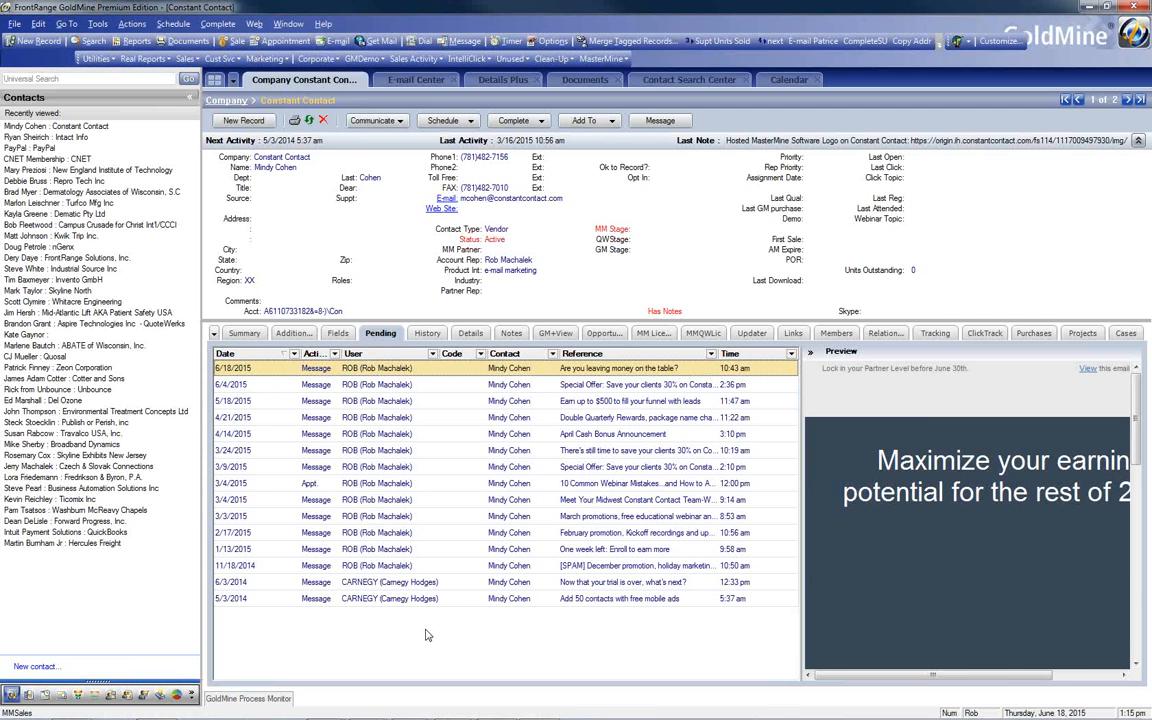
key("alt+Tab")
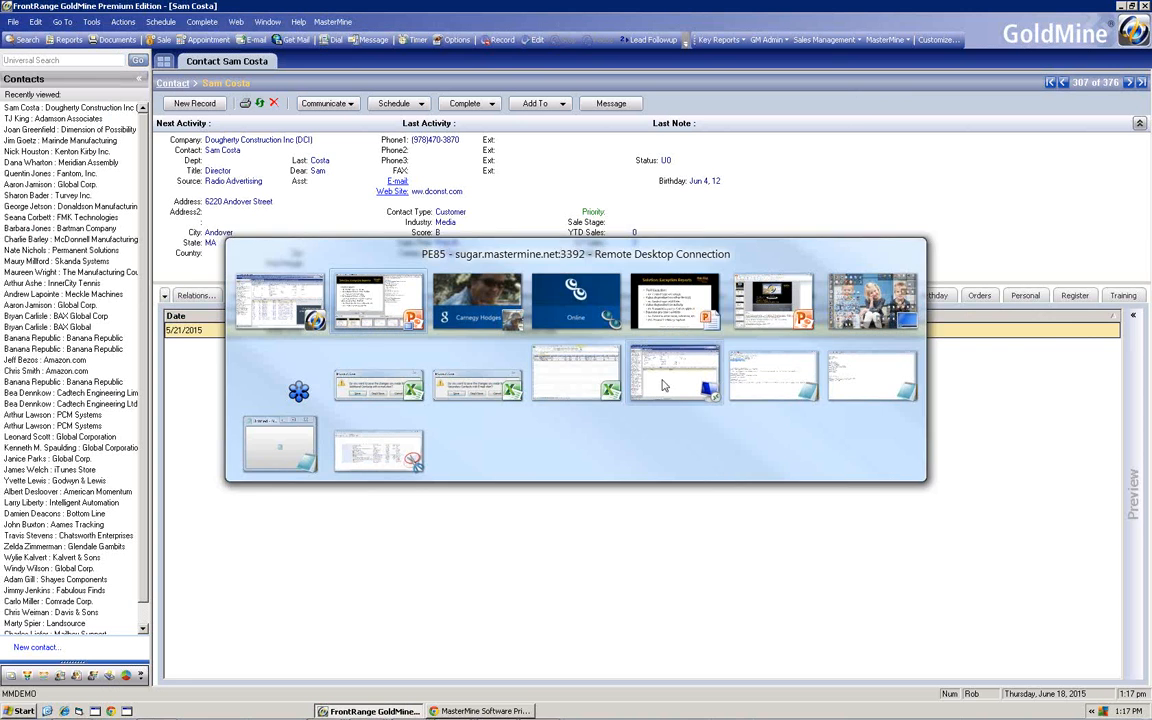
left_click(598, 346)
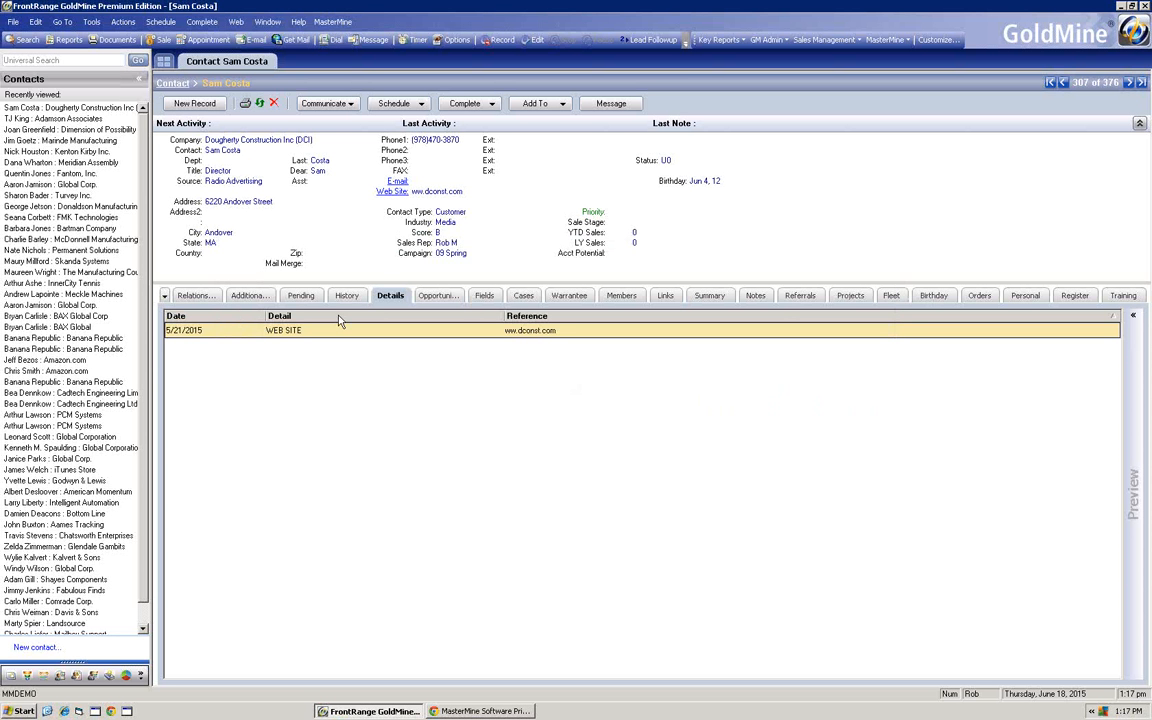
- Open the Exceptions in Key Fields report from GoldMine and show its Contact Type Field sheet
left_click(905, 40)
mouse_move(812, 42)
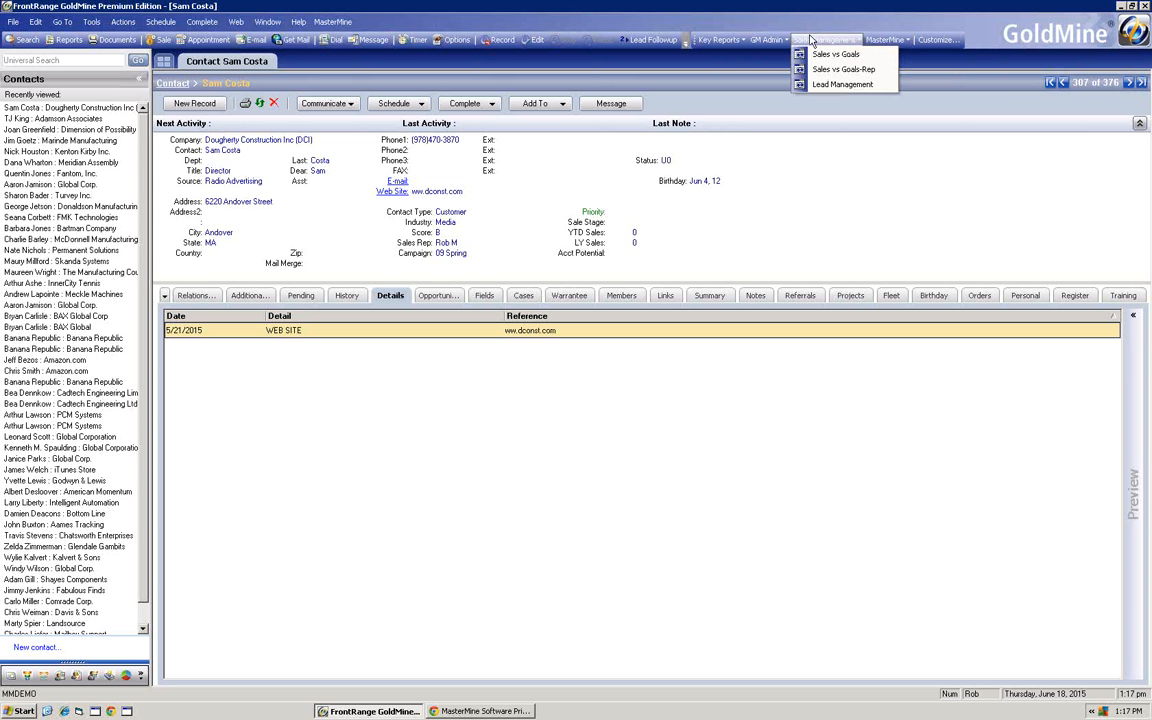
mouse_move(742, 42)
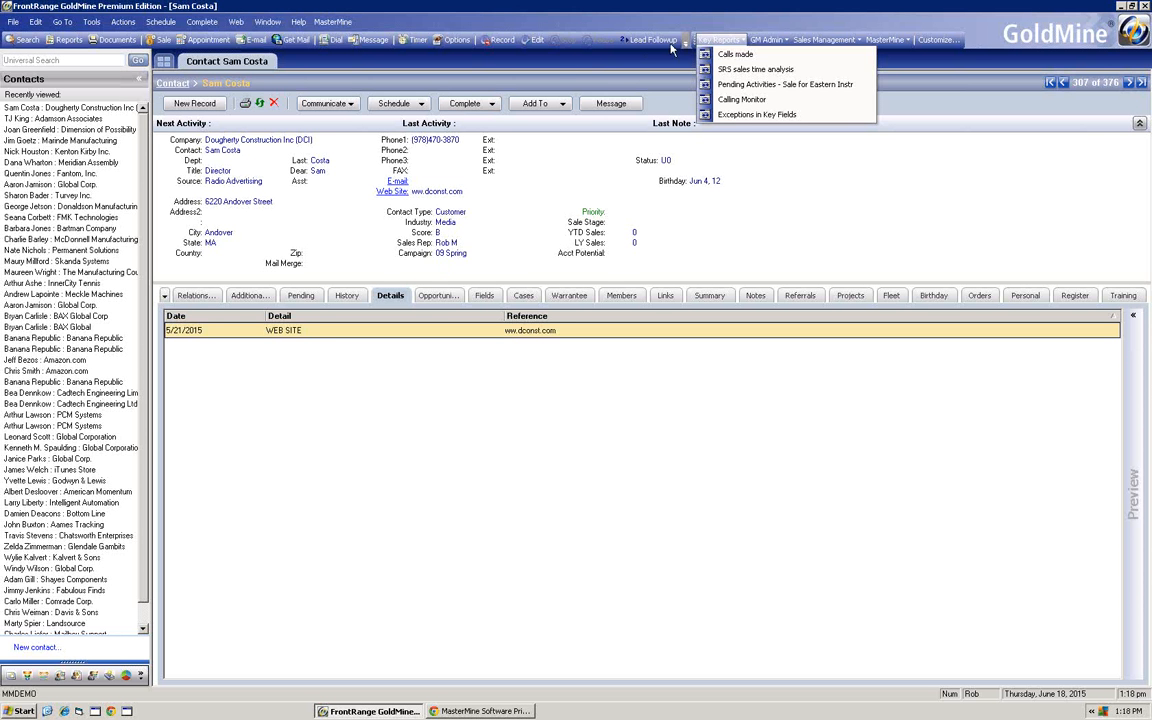
left_click(739, 116)
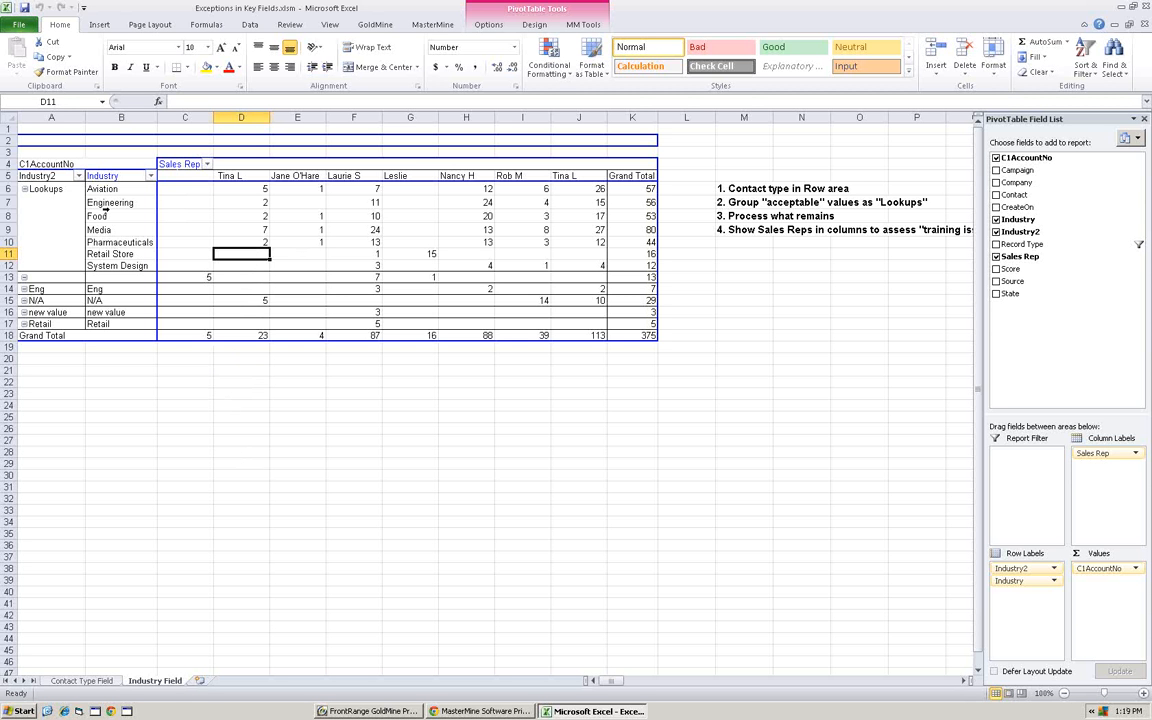
left_click(82, 680)
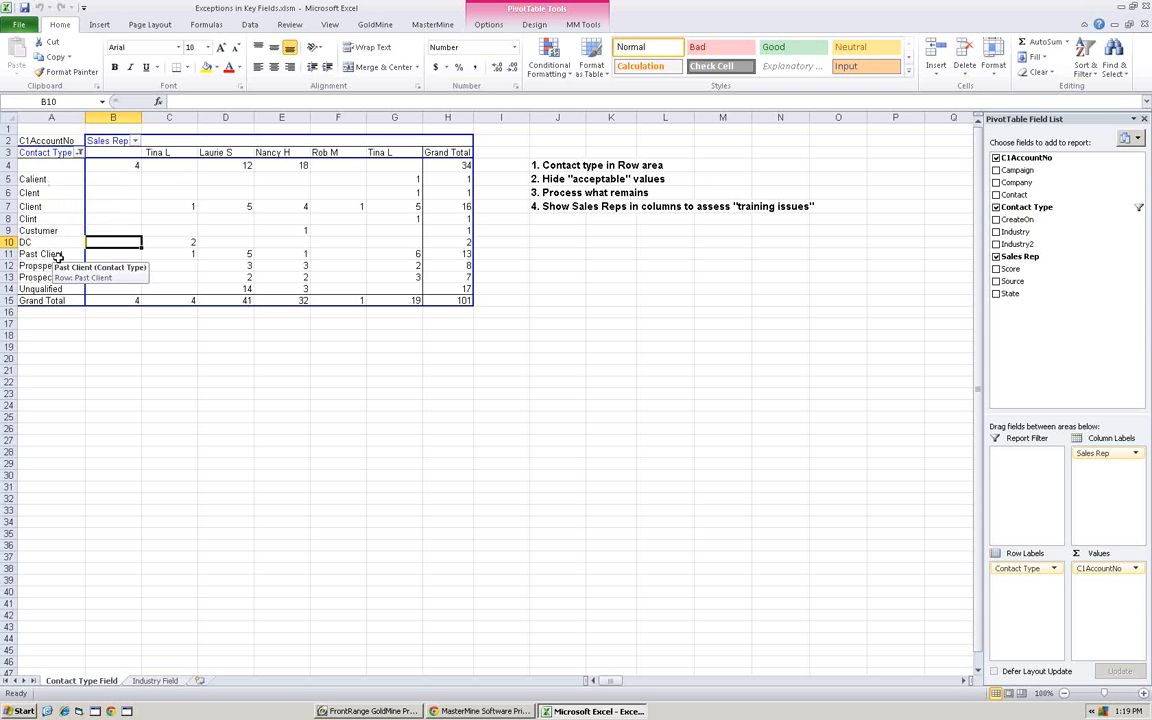
- Review which values are included and hidden in the Contact Type filter, leaving the filter without applying changes
left_click(79, 152)
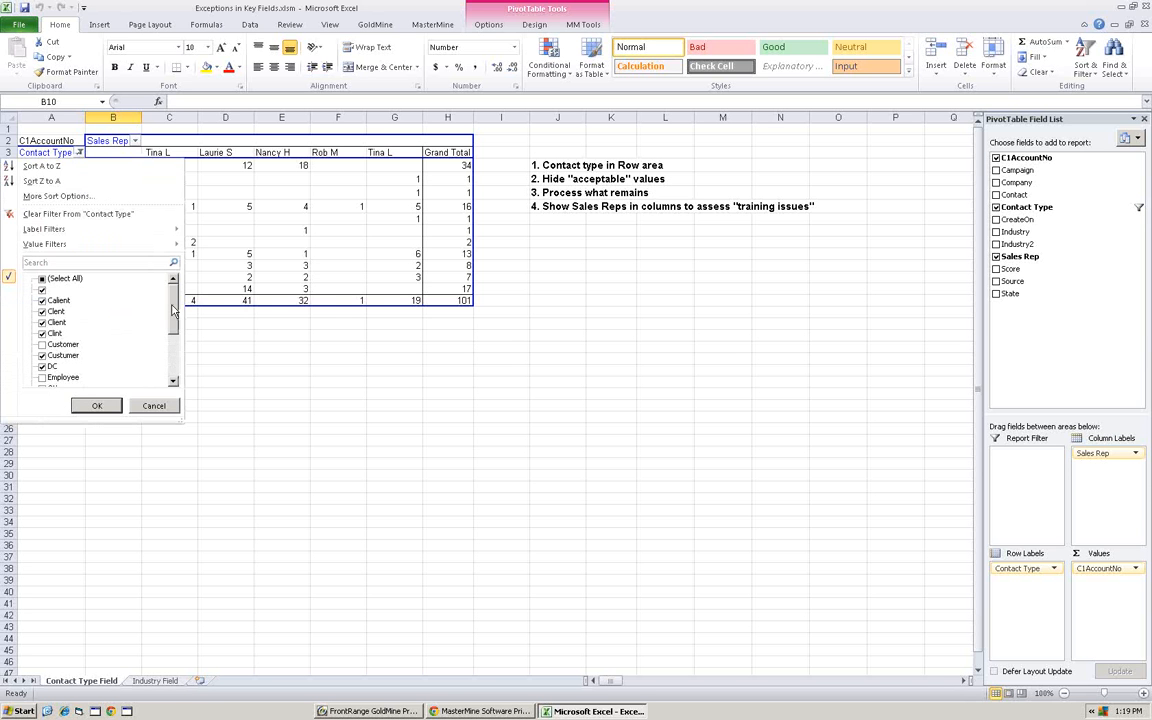
scroll(157, 300, "down", 2)
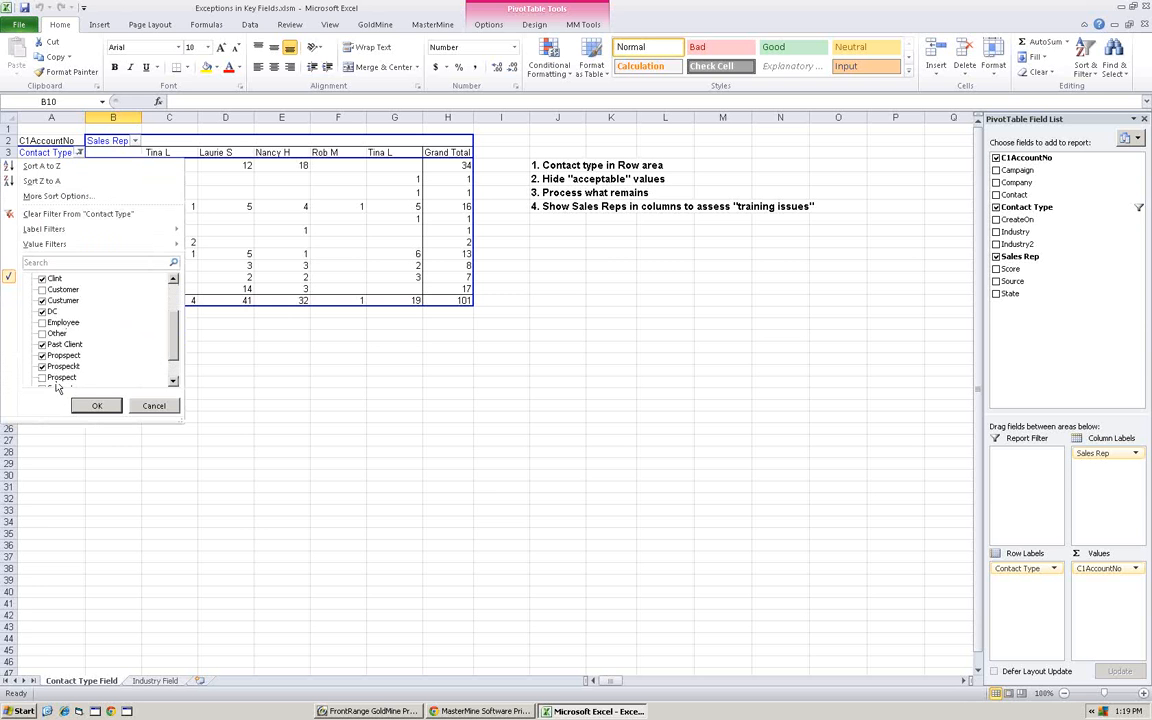
scroll(165, 320, "down", 3)
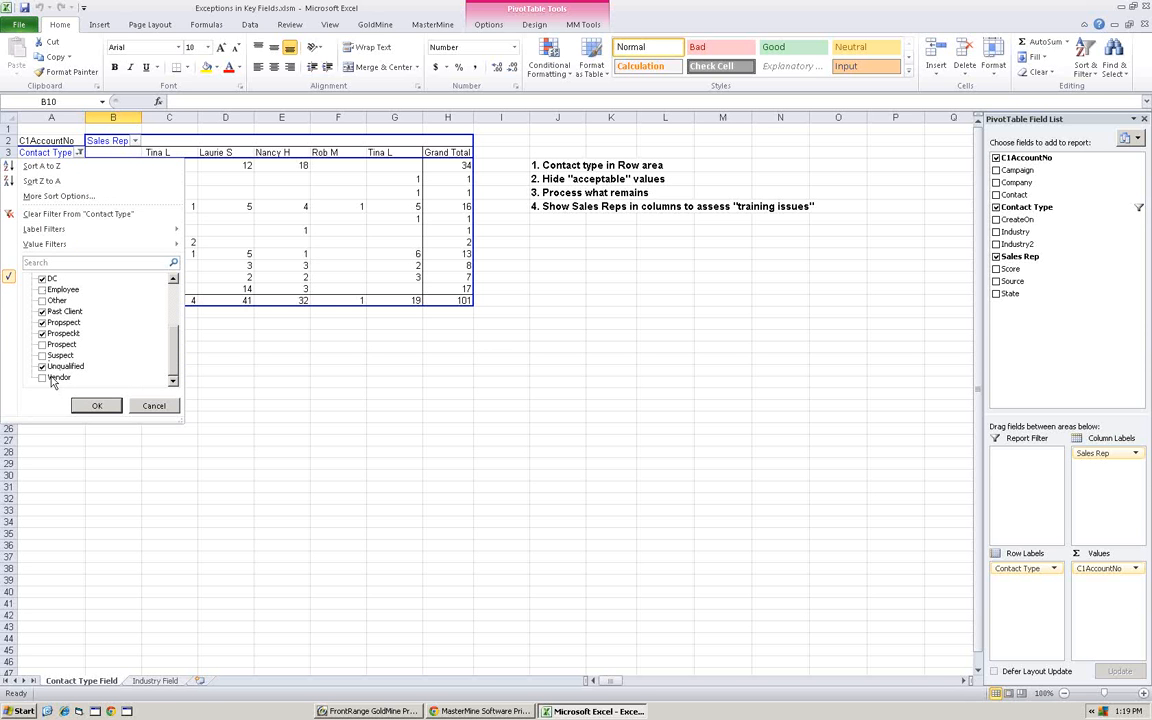
left_click(154, 407)
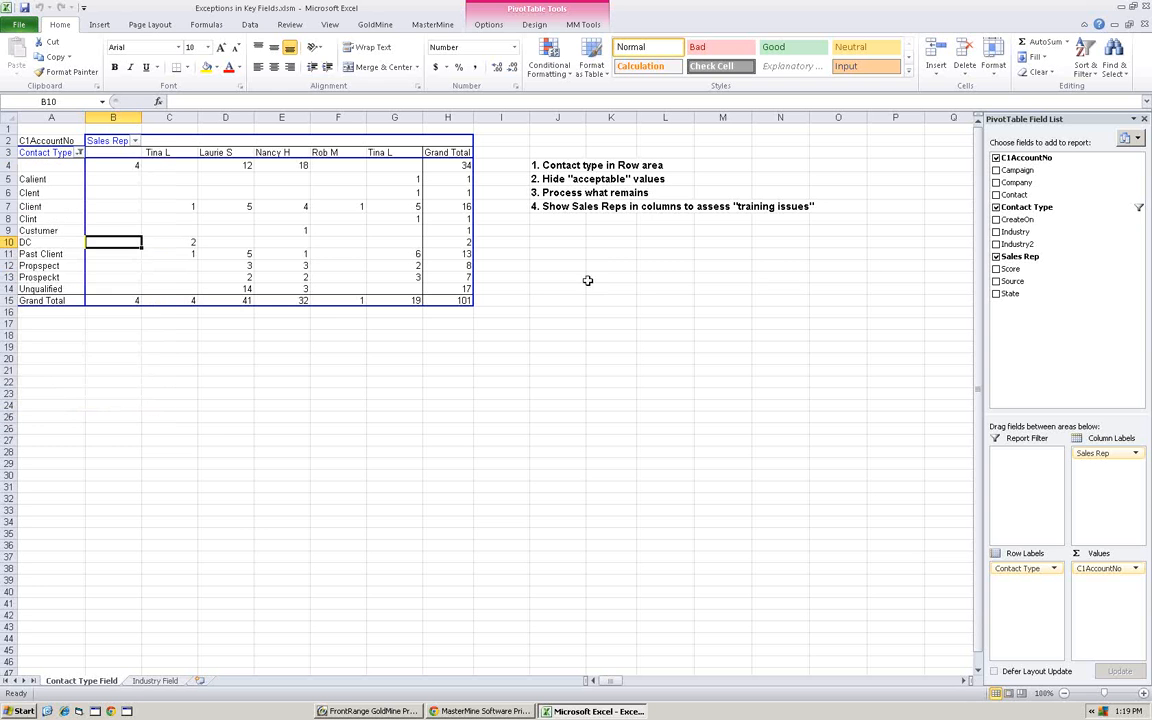
left_click(78, 152)
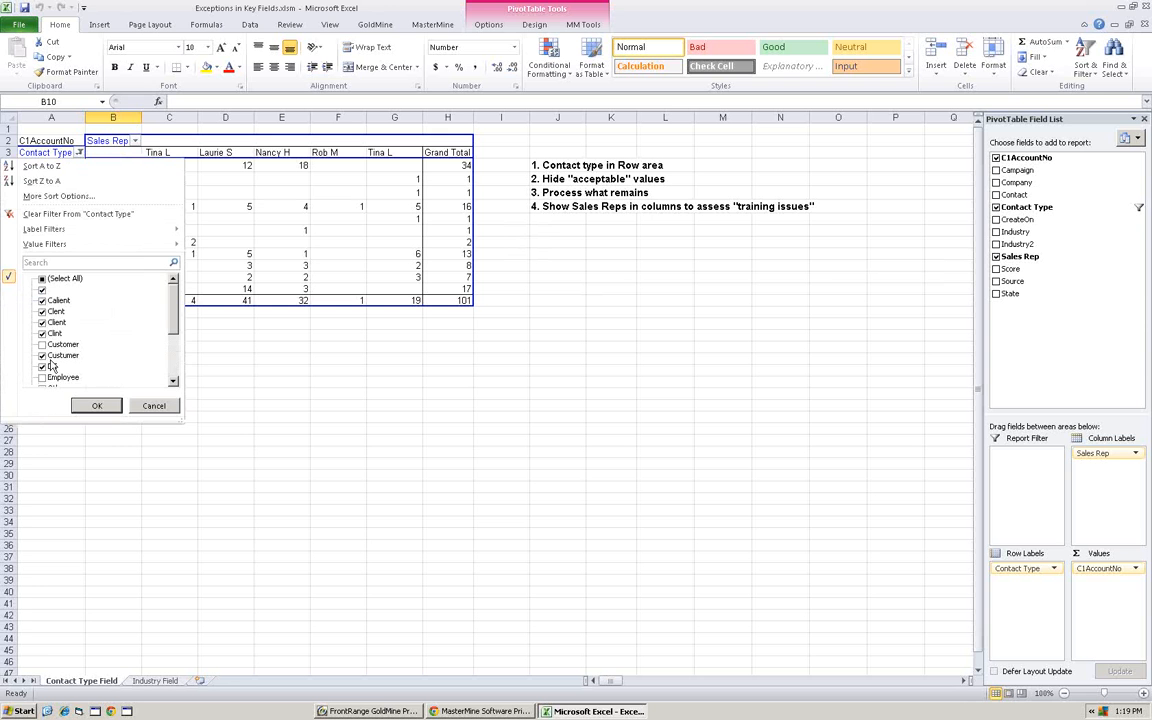
left_click(154, 406)
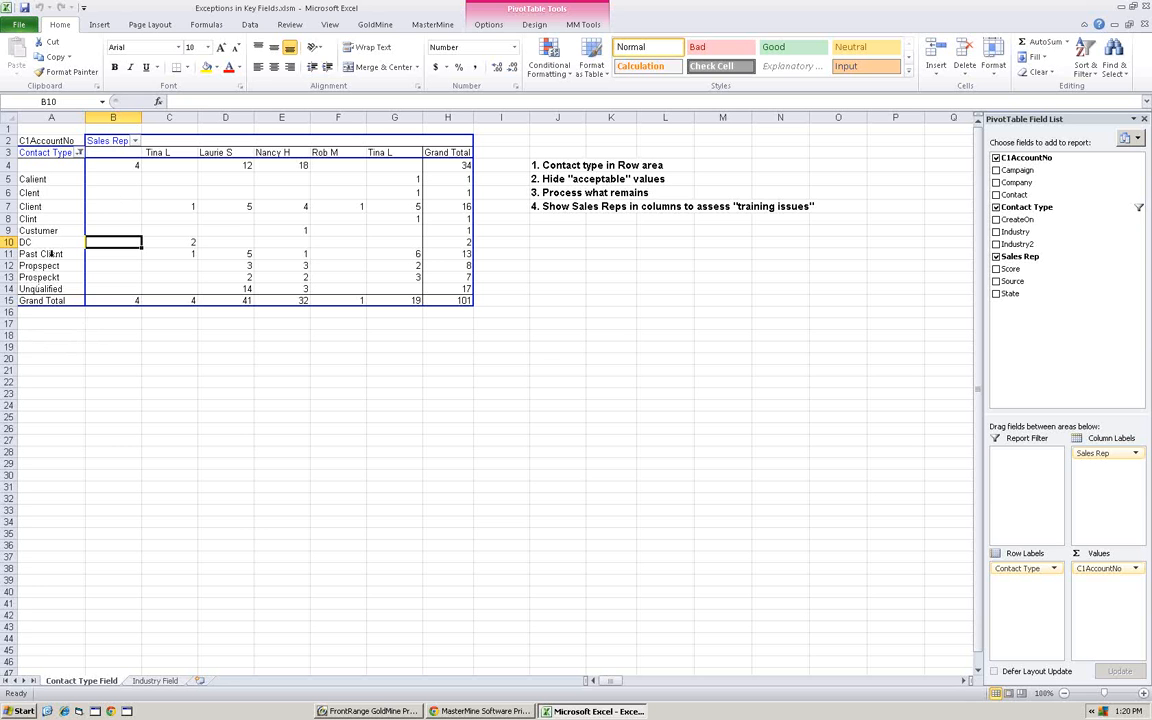
- Switch to GoldMine and try to add a new entry to the Contact Type field's lookup list, then cancel
left_click(47, 289)
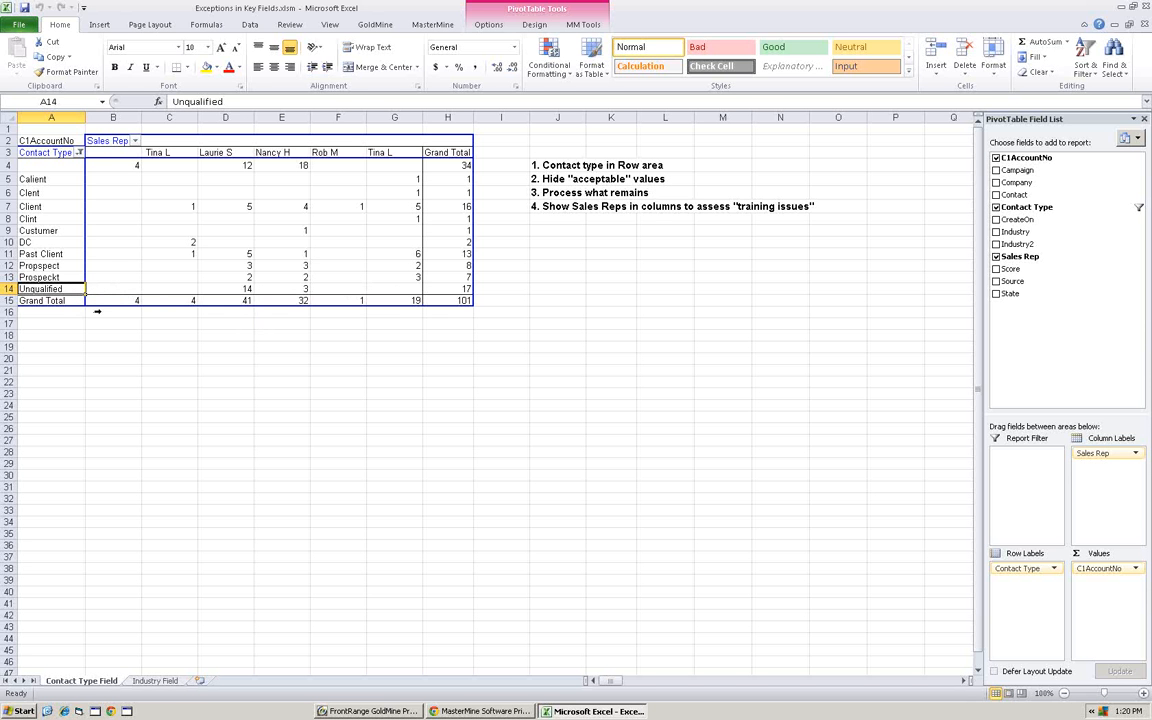
left_click(375, 710)
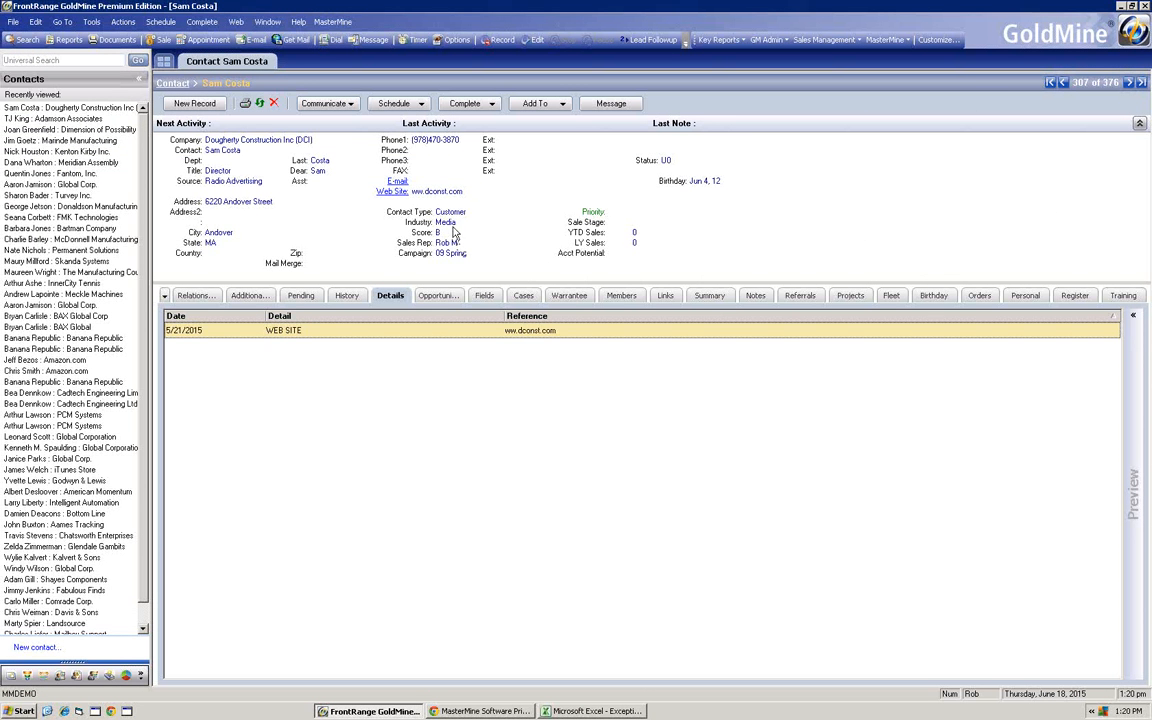
left_click(488, 209)
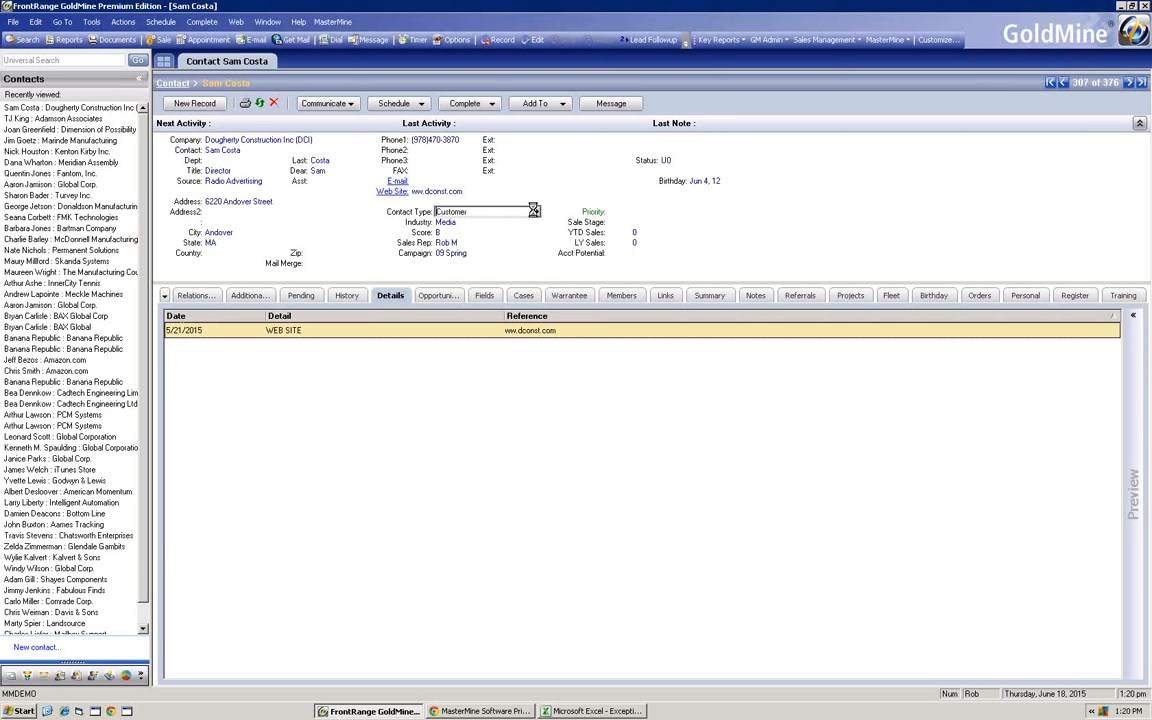
left_click(534, 211)
left_click(714, 204)
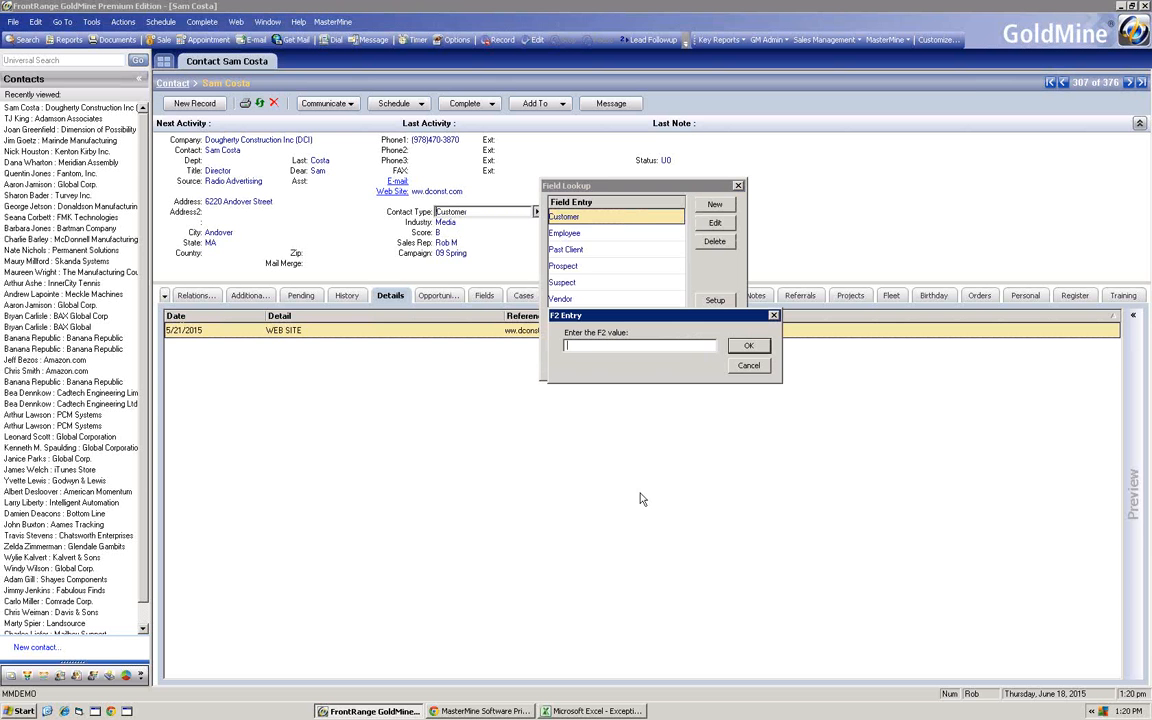
type("Qualified")
left_click(749, 366)
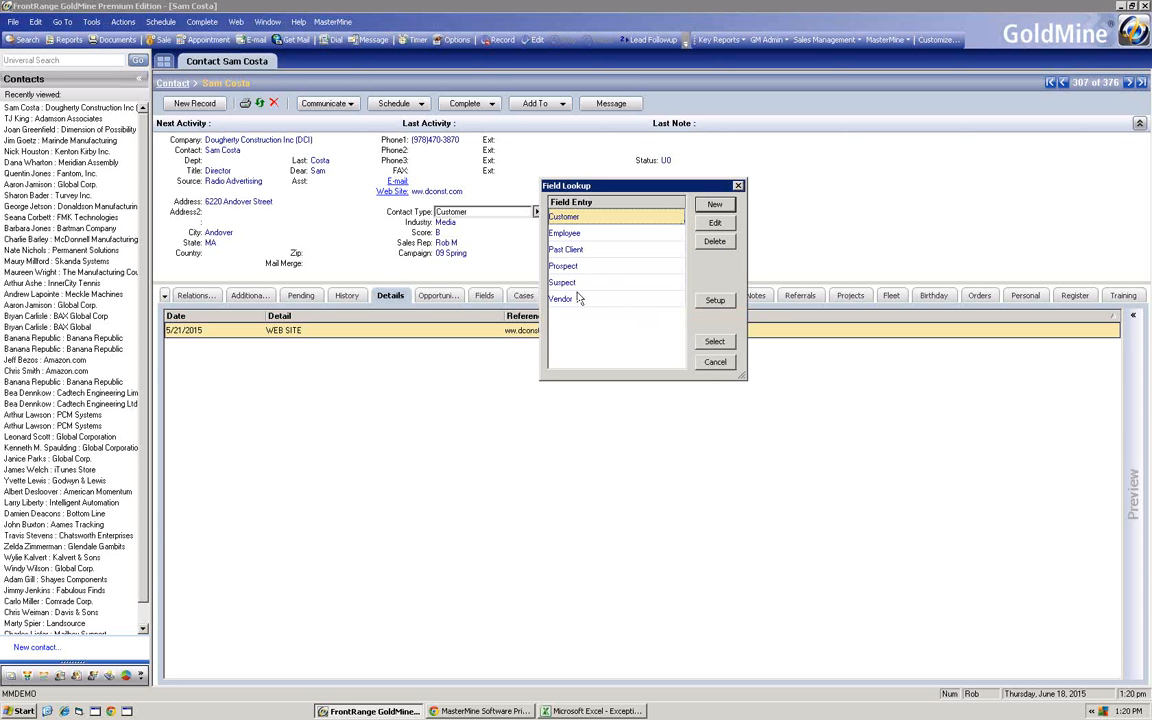
left_click(712, 363)
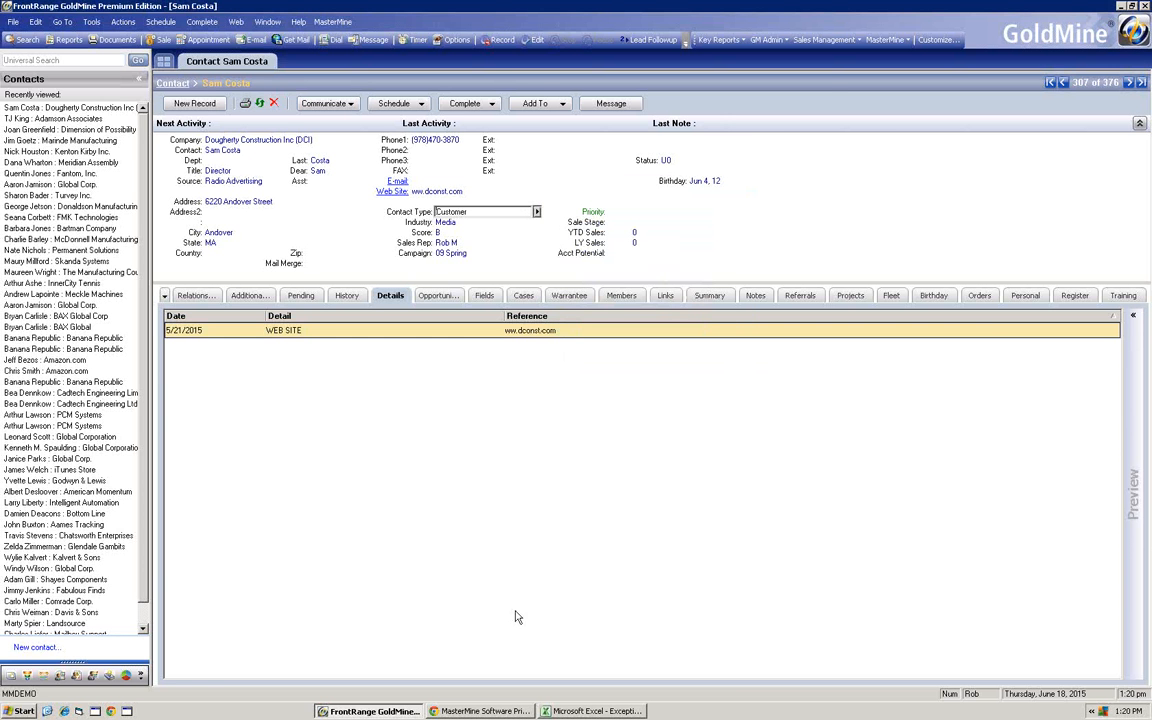
- Return to the Excel report and group the contact types Calient through DC, accepting the default group name
left_click(592, 711)
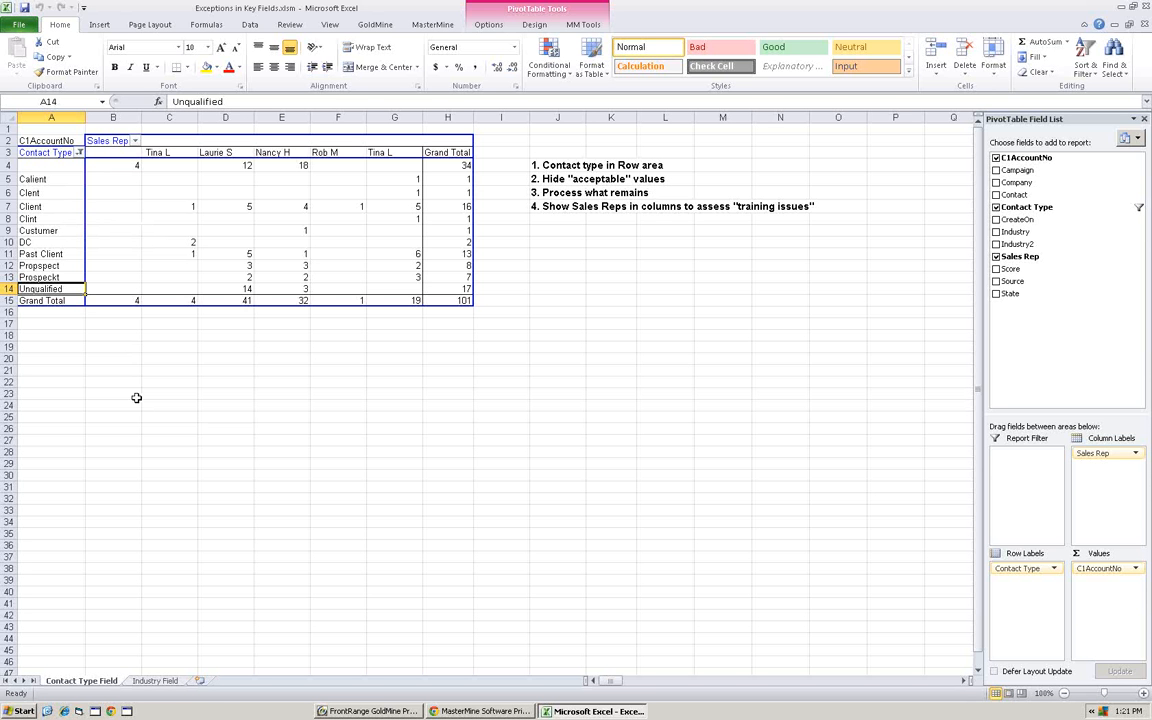
left_click(64, 168)
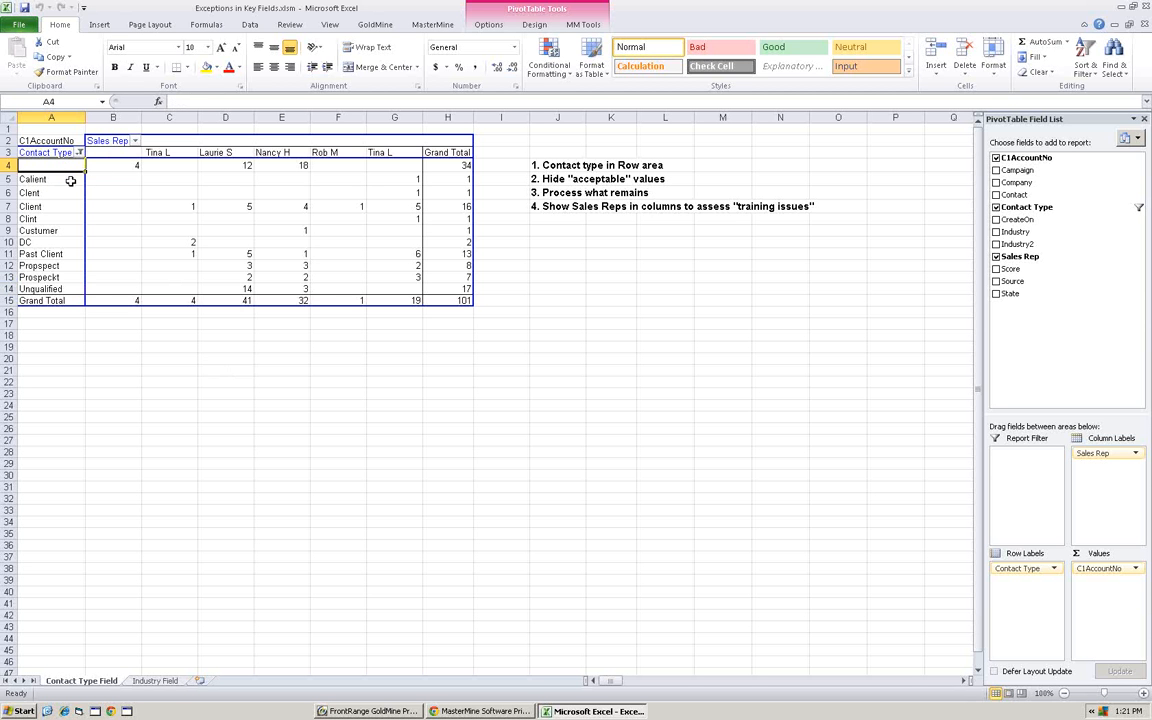
left_click_drag(43, 179, 43, 228)
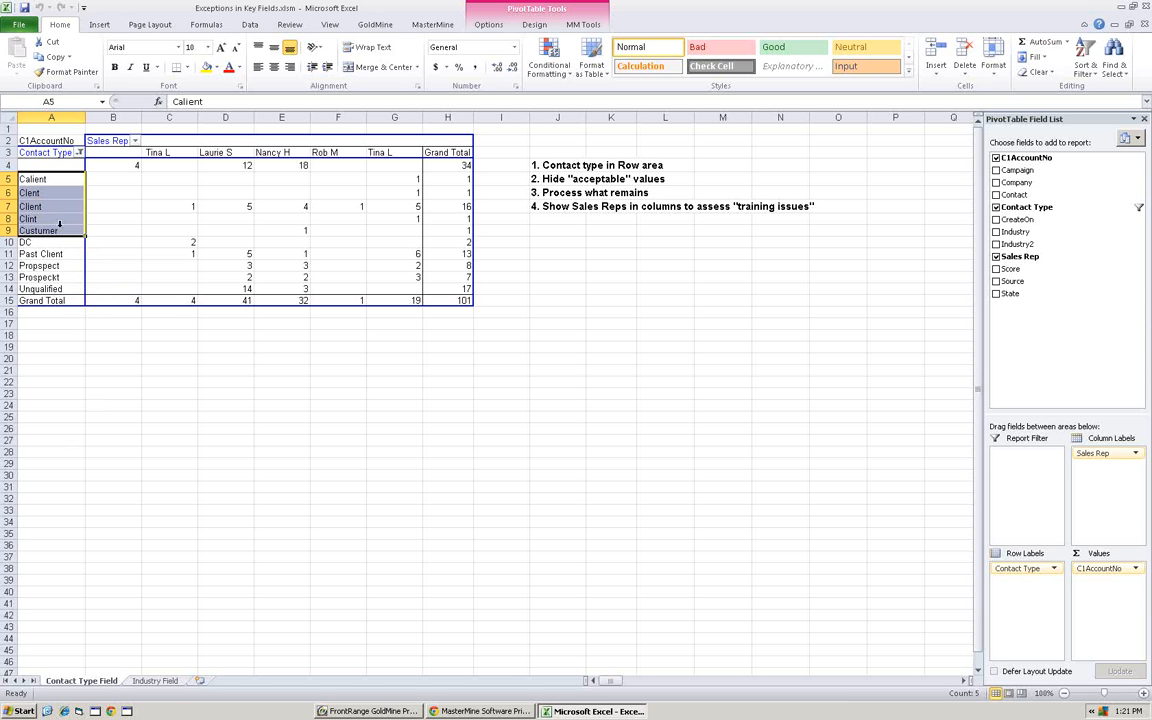
left_click_drag(43, 243, 38, 179)
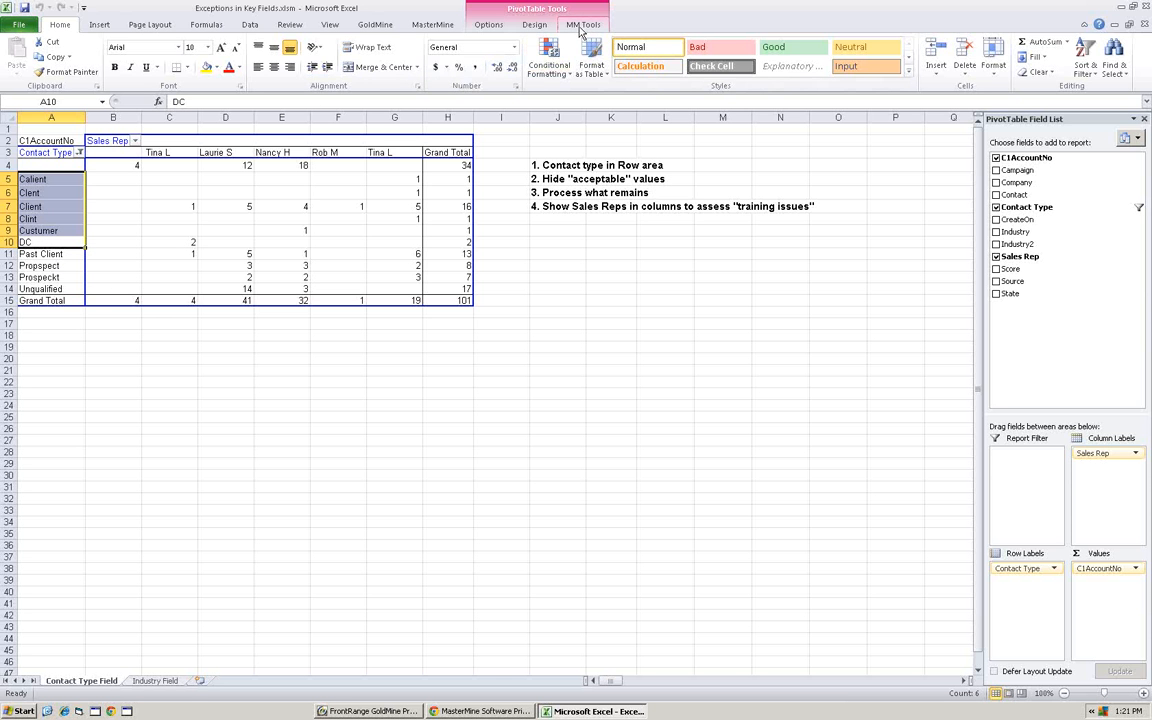
left_click(445, 26)
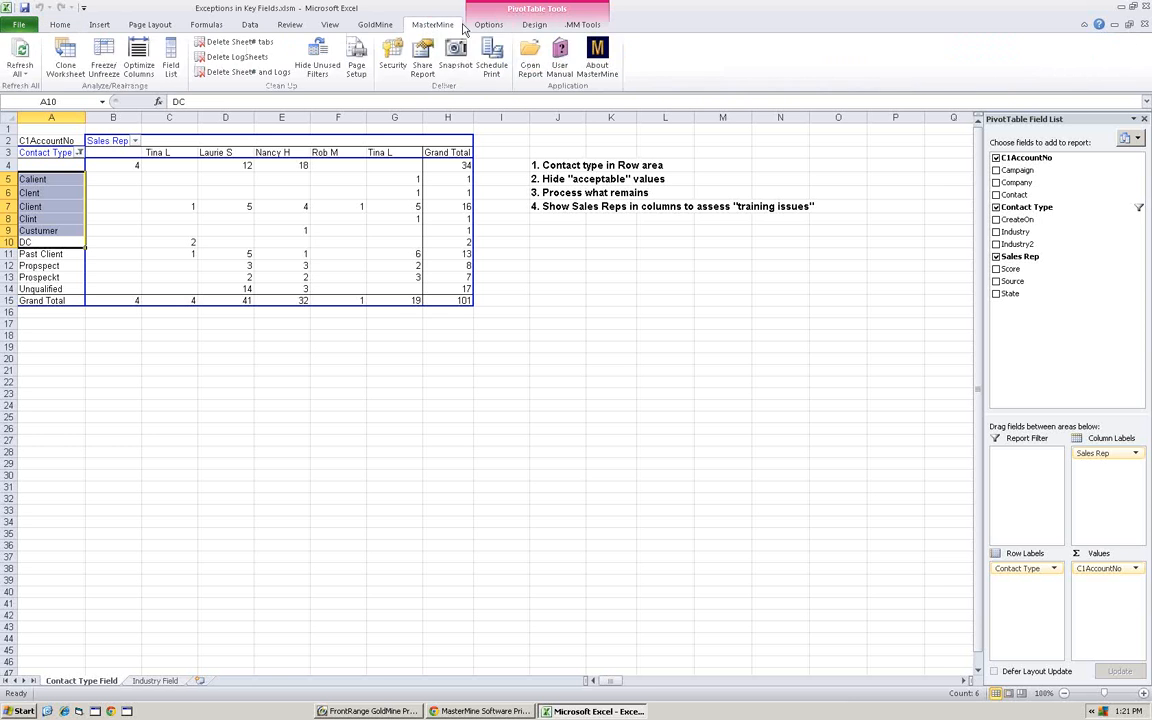
left_click(582, 25)
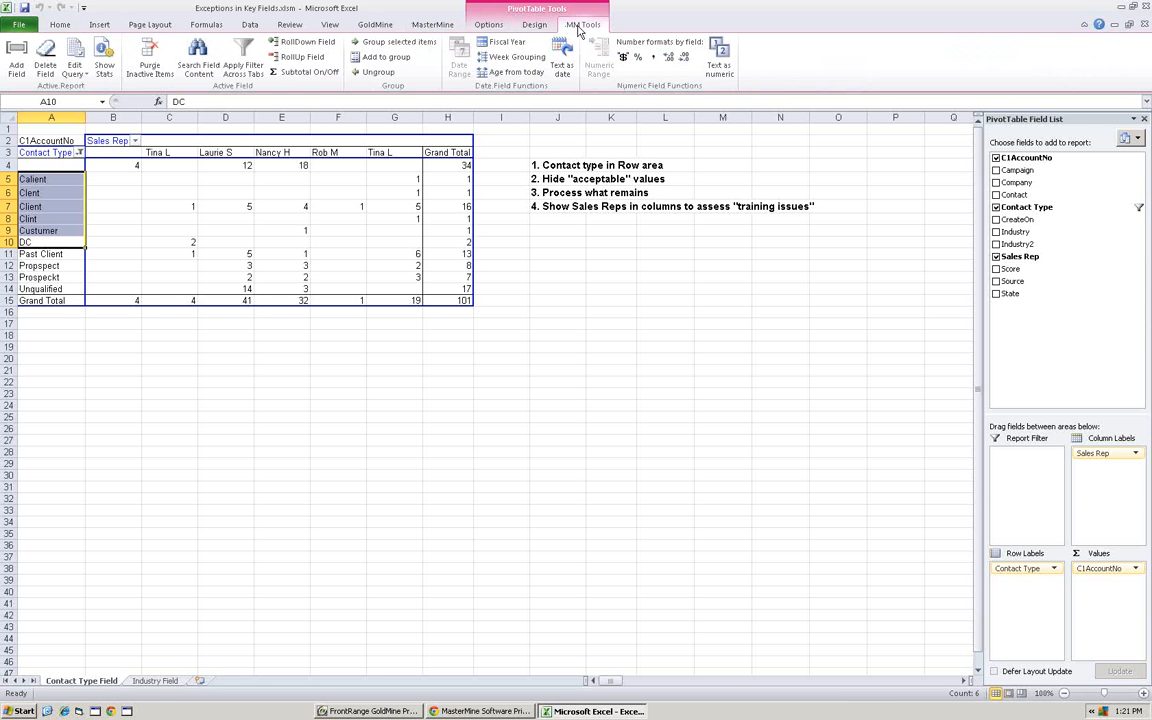
left_click(379, 43)
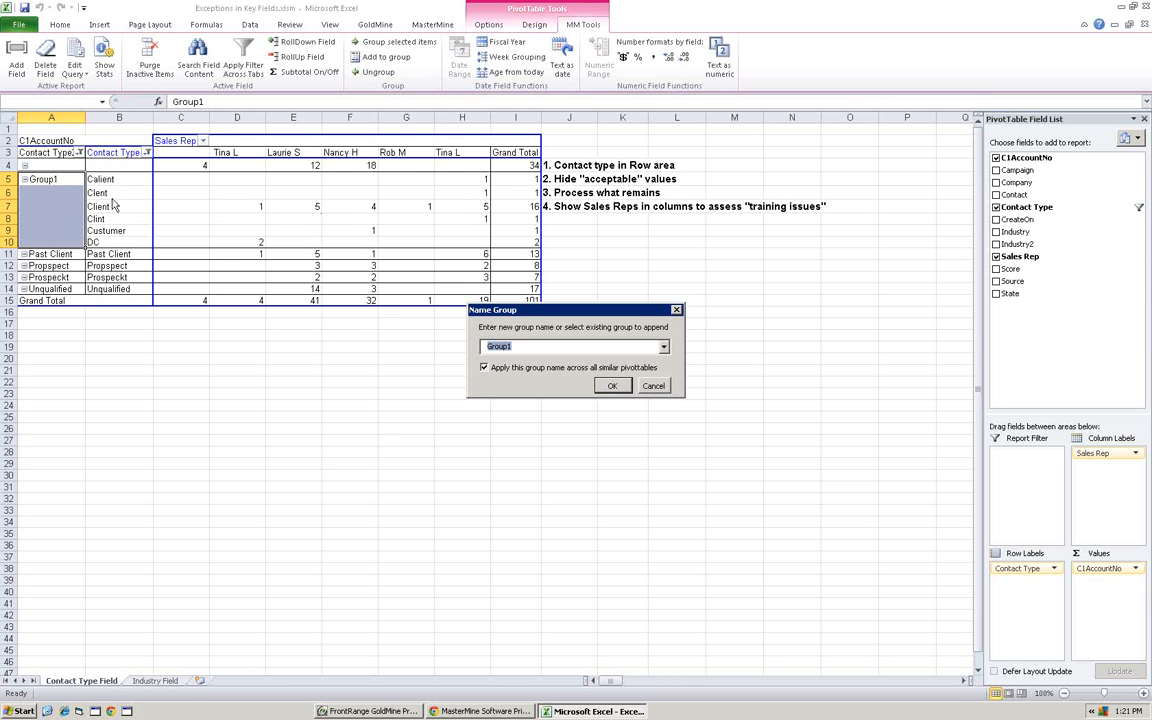
left_click(610, 386)
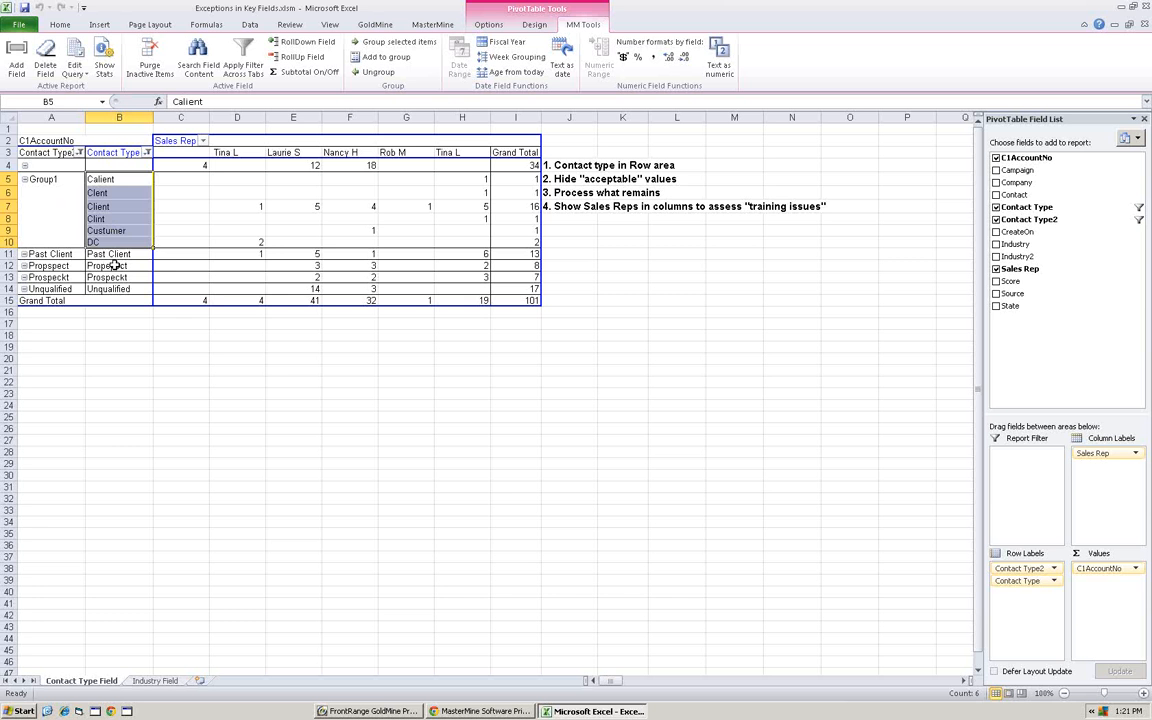
- Group the contact types Propspect, Prospeckt and Unqualified, accepting the default group name
left_click_drag(115, 265, 112, 288)
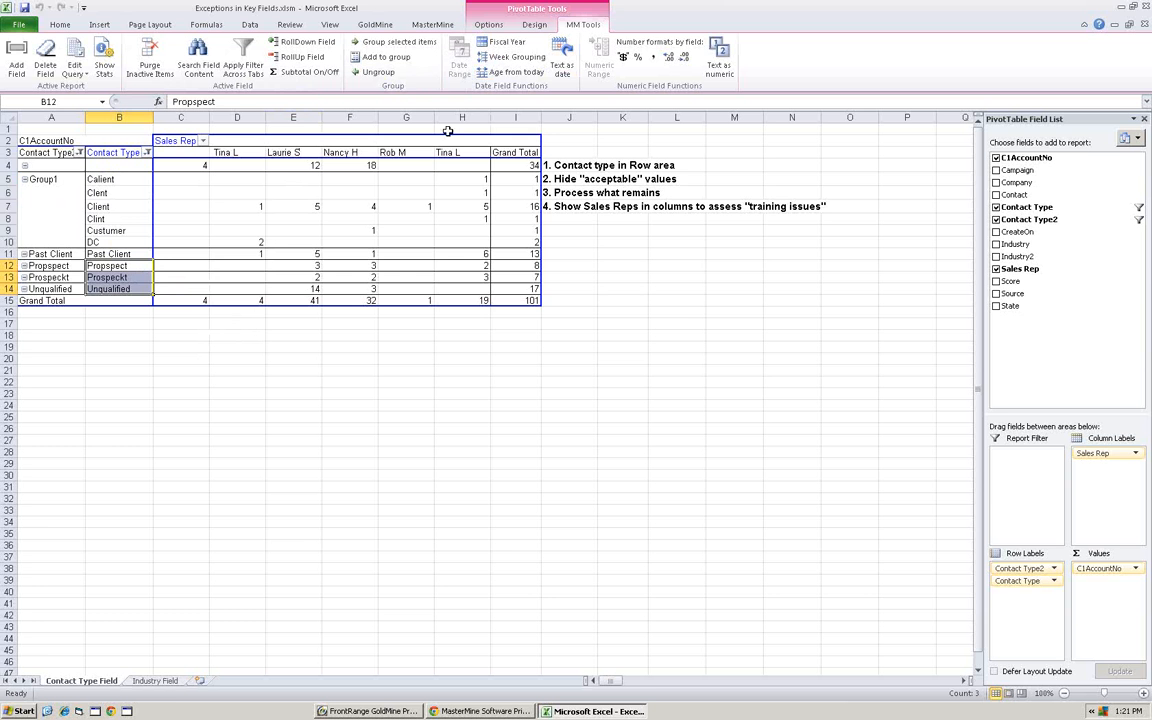
left_click(390, 42)
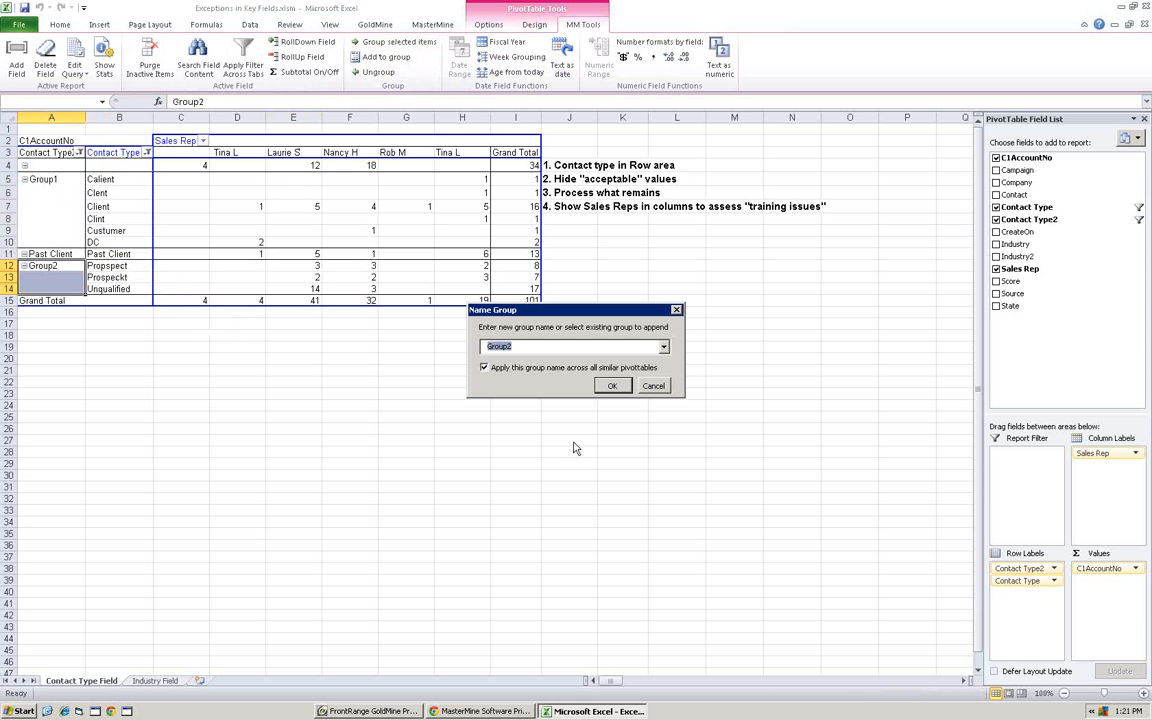
left_click(612, 386)
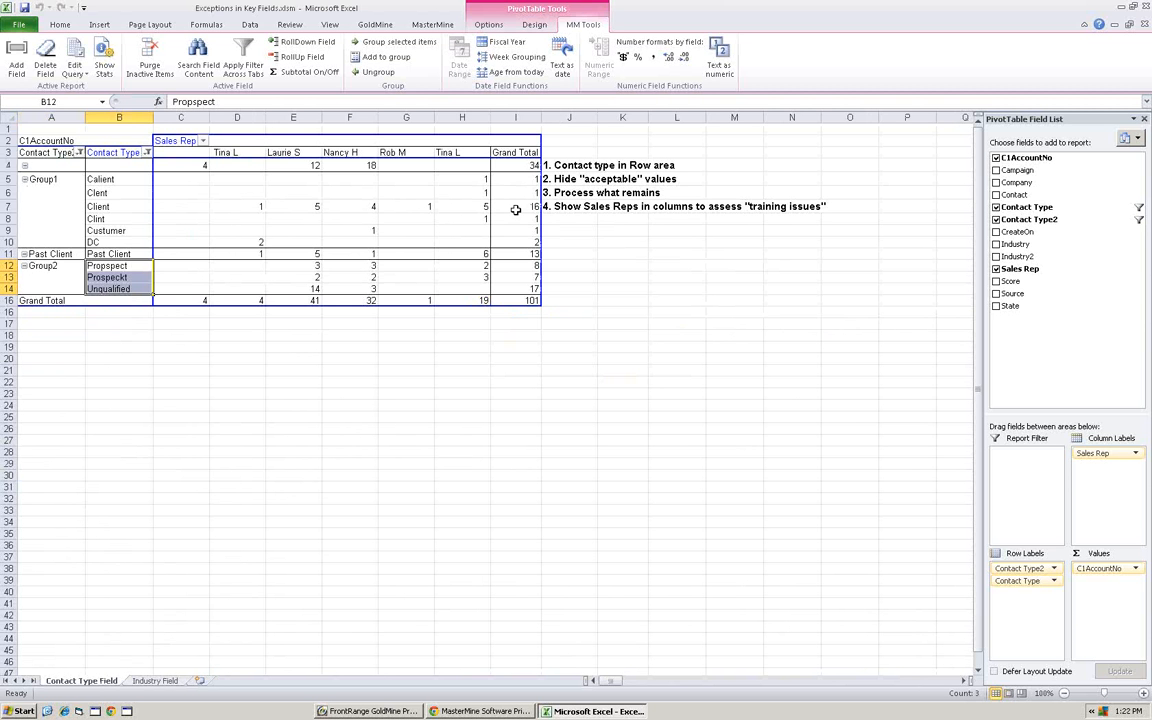
- Collapse the group of contact types Calient through DC and drill down from its grand total to the underlying contact records
left_click(26, 182)
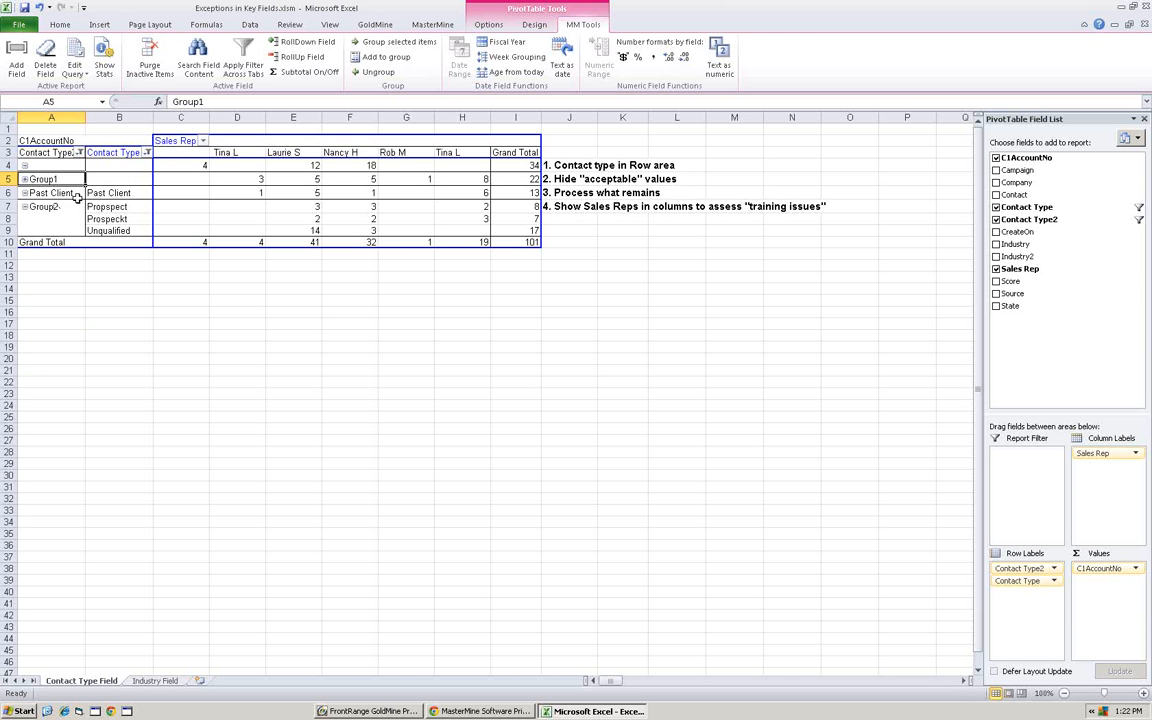
double_click(520, 179)
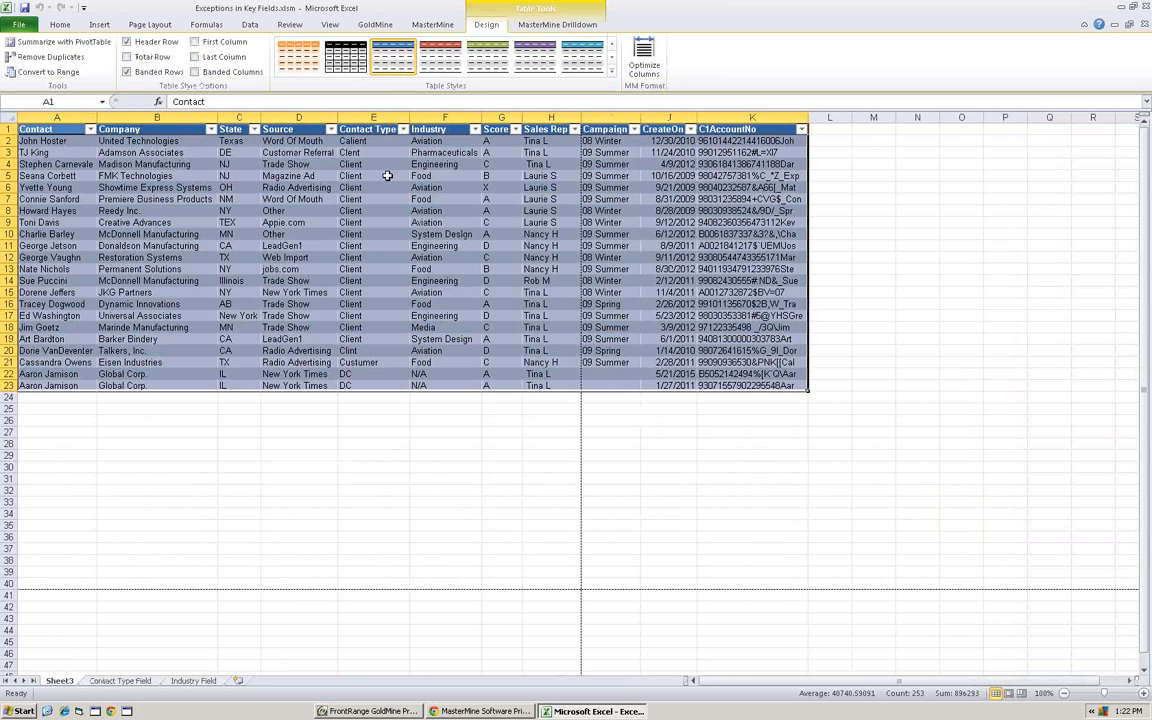
left_click(352, 142)
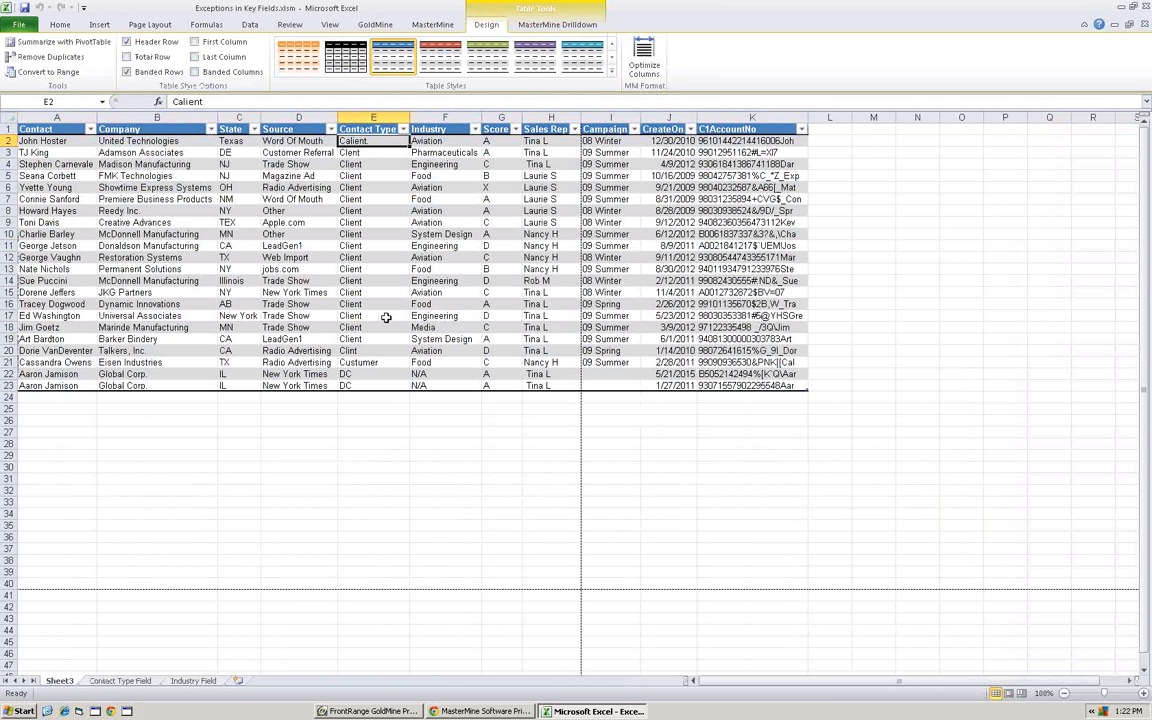
- Replace the Contact Type of every drilled-down record, rows 2 through 23, with Customer
type("Customer")
key("Return")
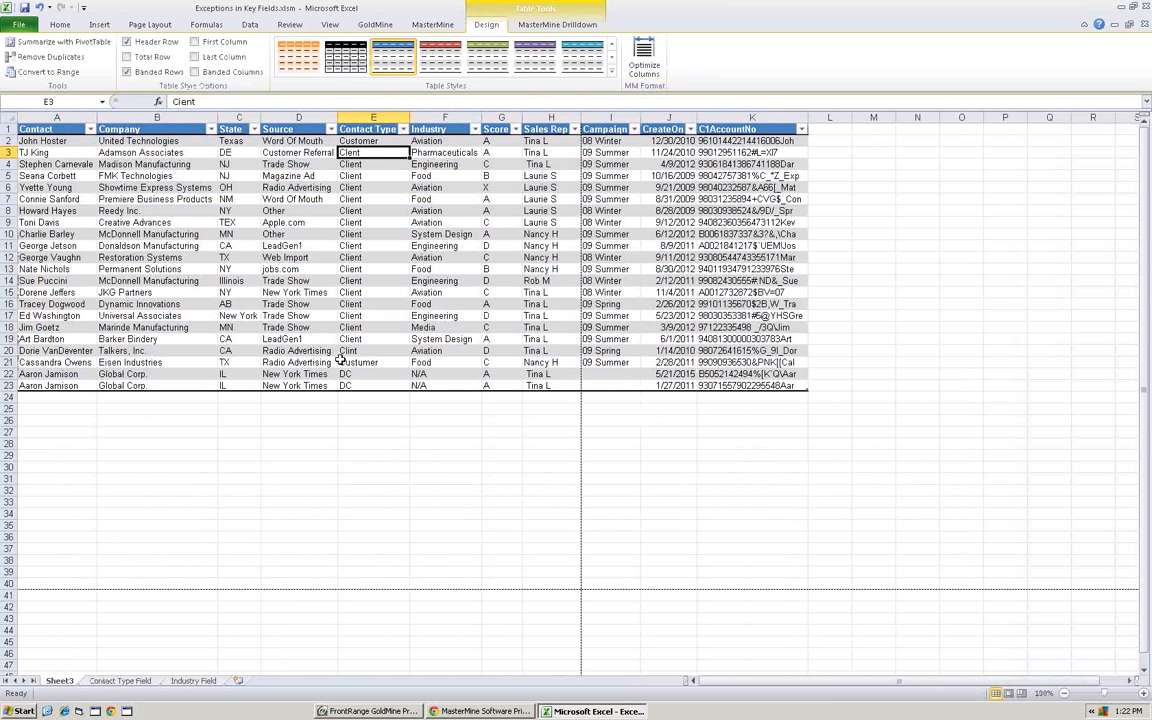
left_click(381, 141)
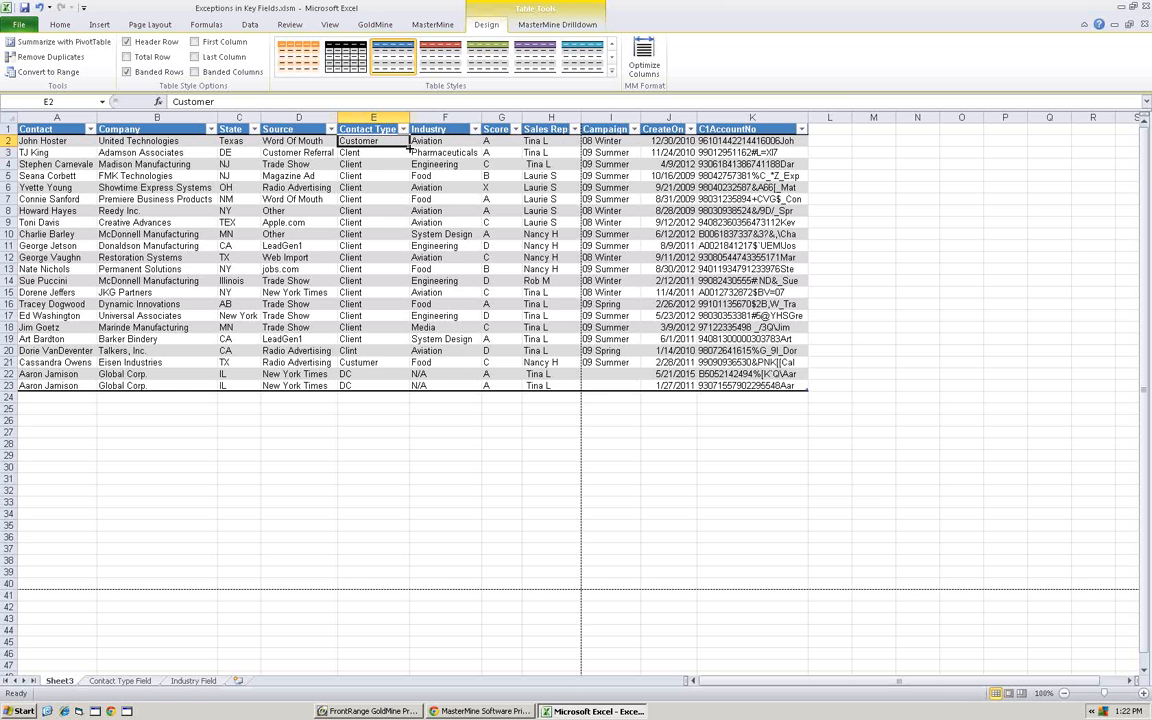
left_click_drag(409, 147, 408, 395)
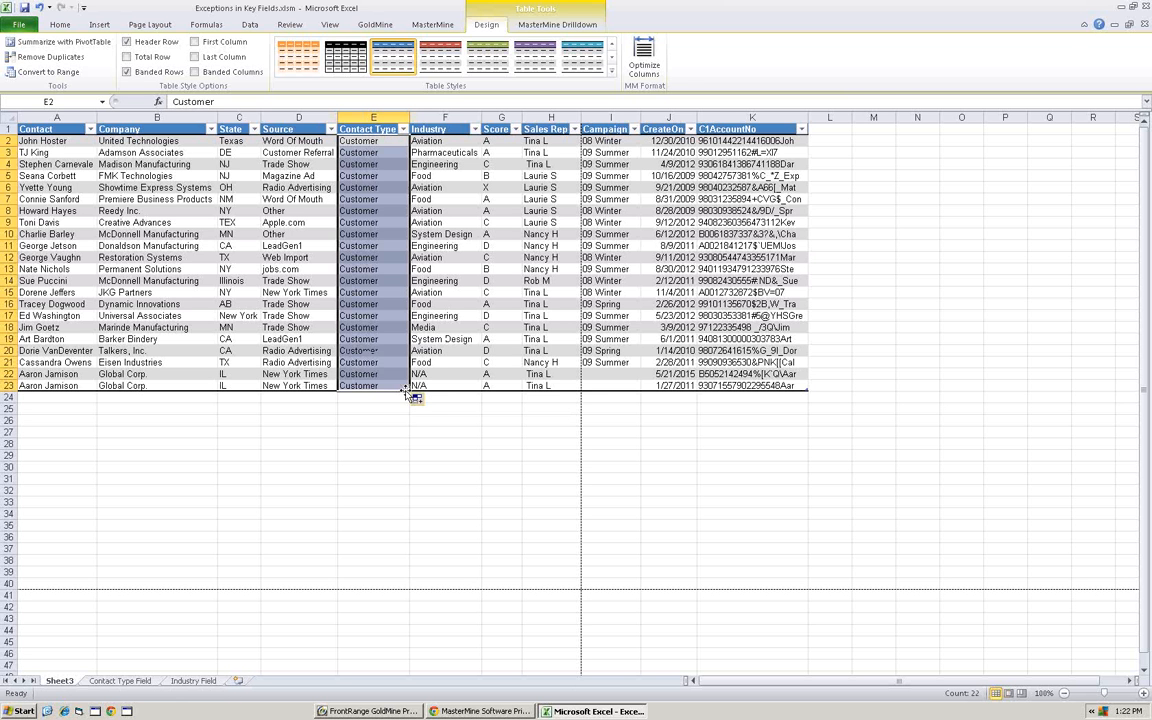
- Run MM Updater with Test Run off to write the Customer values into GoldMine's Contact Type (KEY1) field for the selected rows
left_click(545, 25)
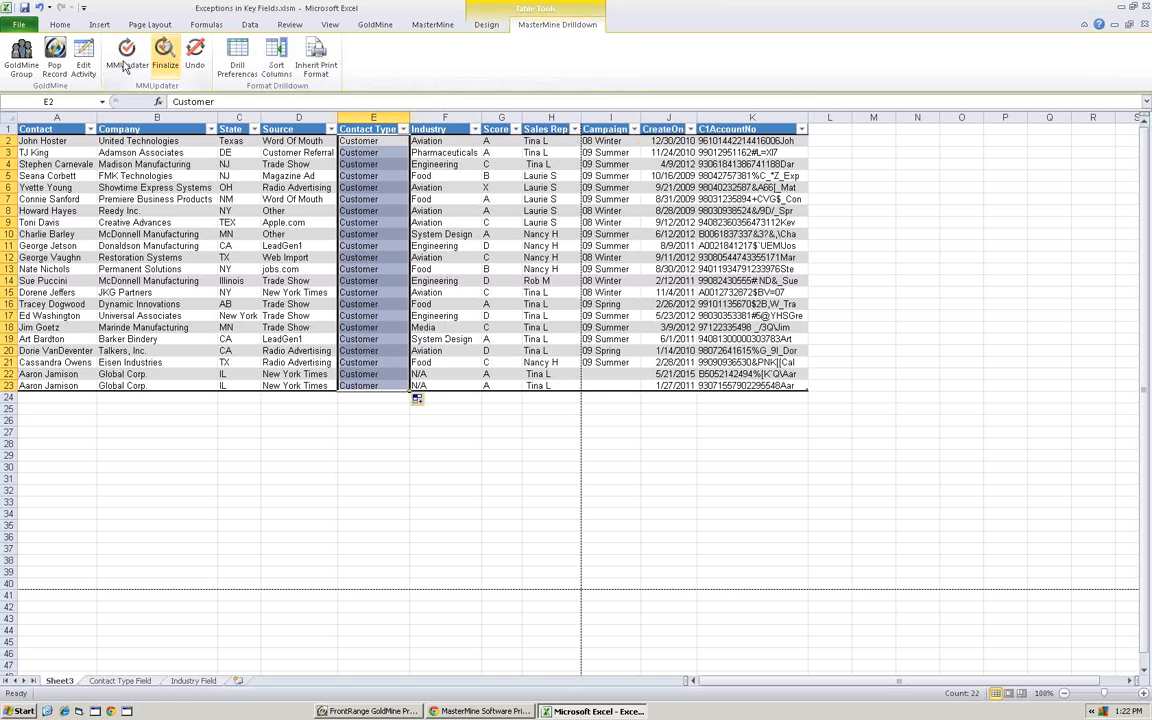
left_click(125, 62)
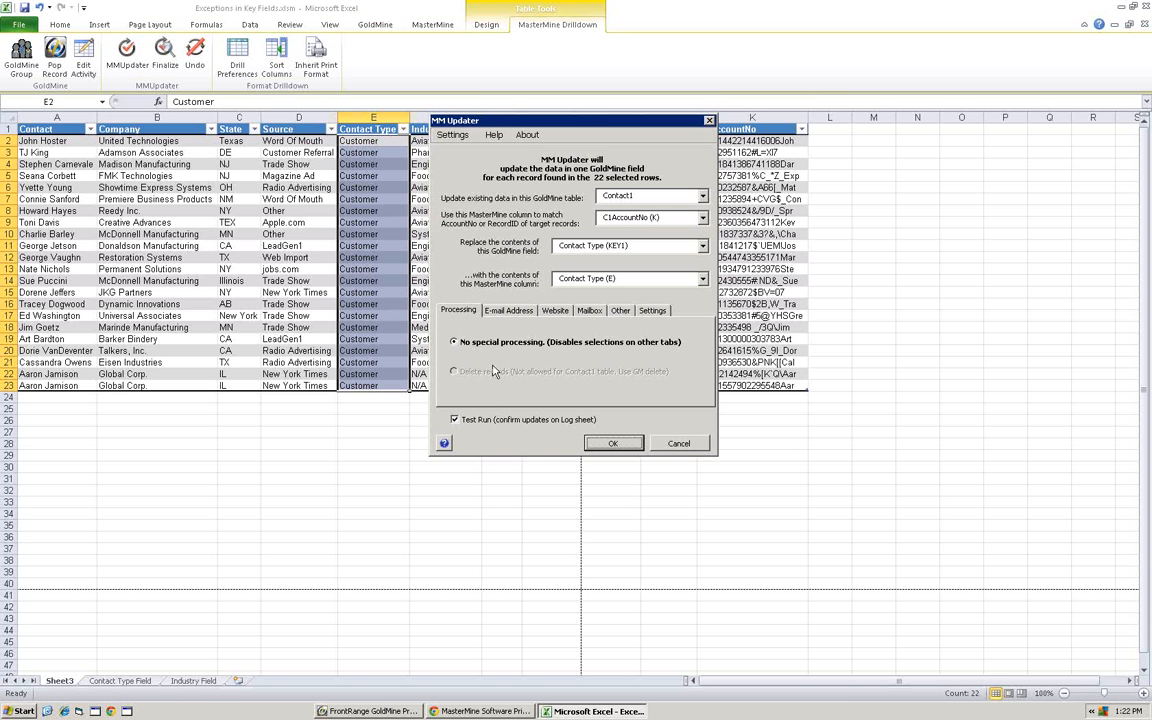
left_click(455, 420)
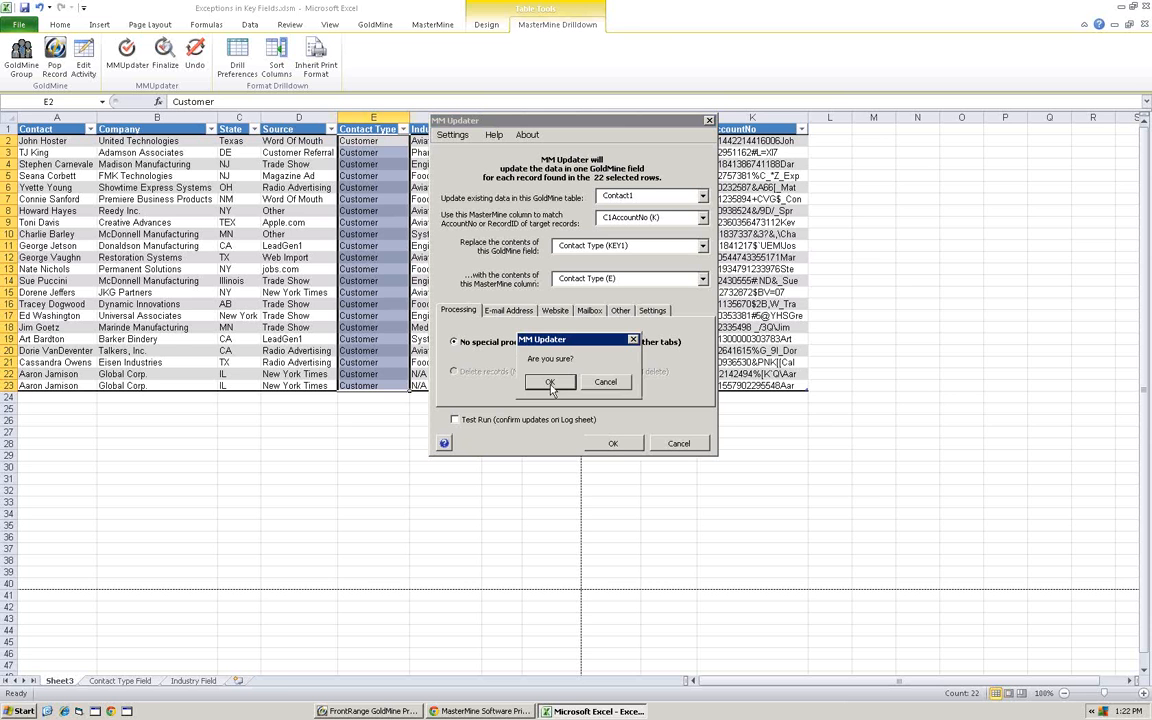
left_click(530, 377)
left_click(613, 444)
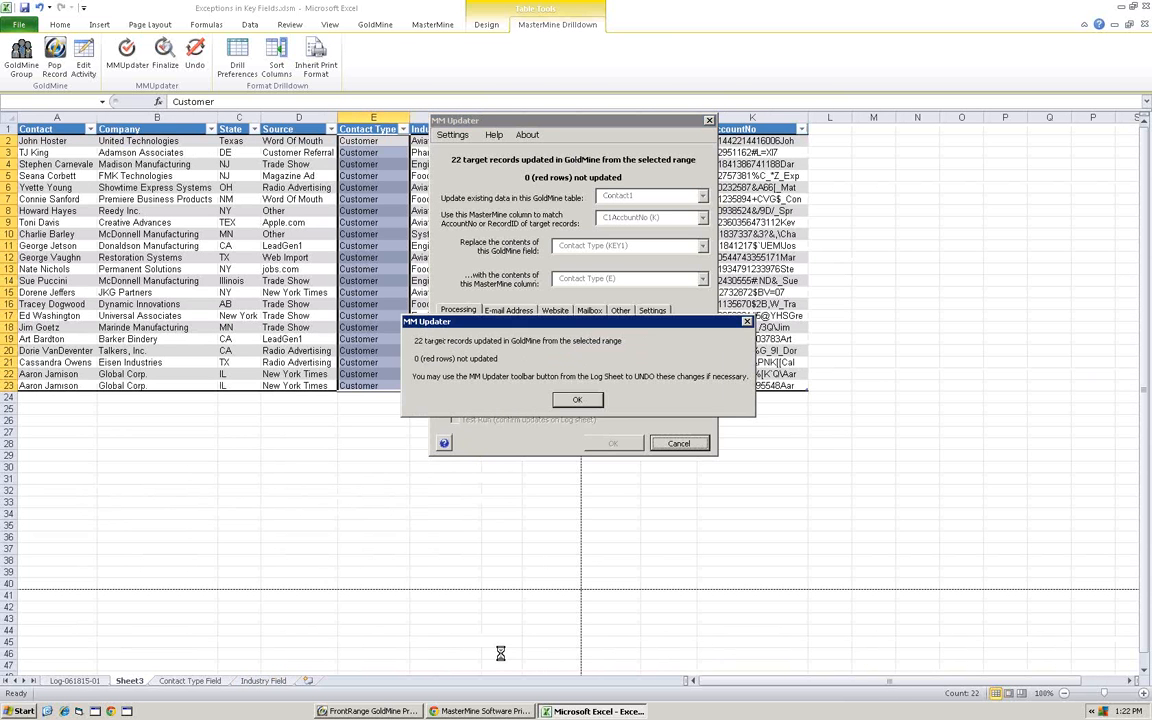
left_click(576, 399)
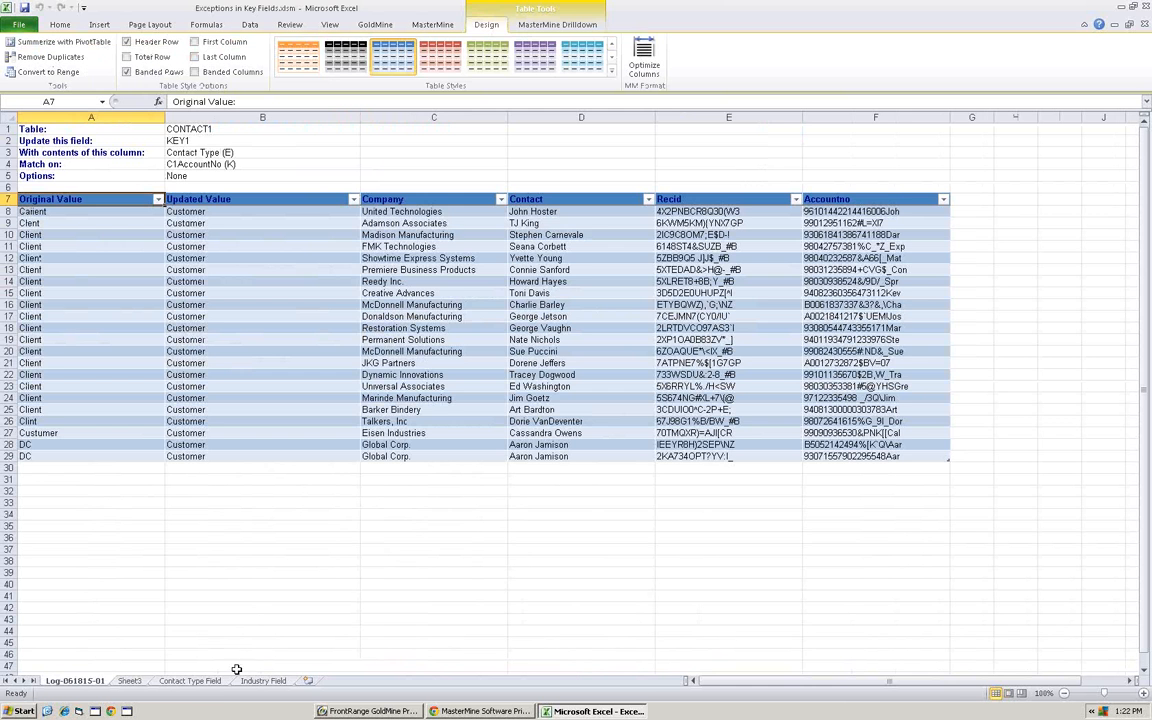
- Return to the Contact Type Field report, collapse Group2 and drill down from its grand total to the underlying contact records
left_click(190, 681)
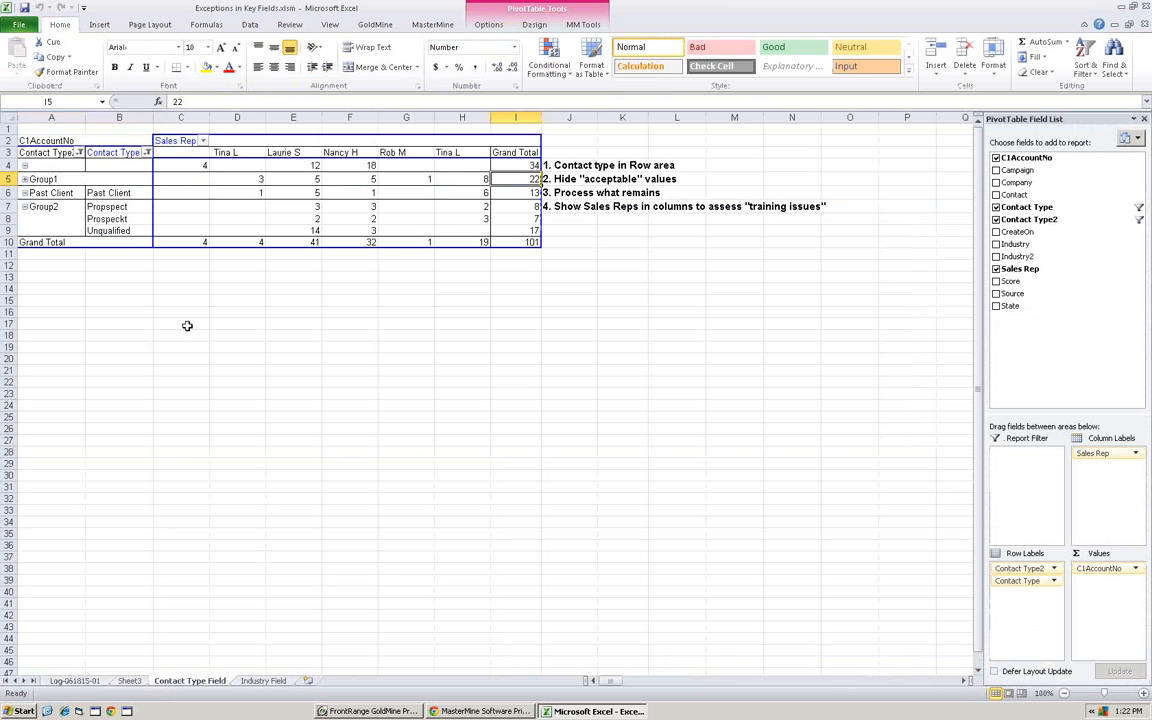
left_click(25, 207)
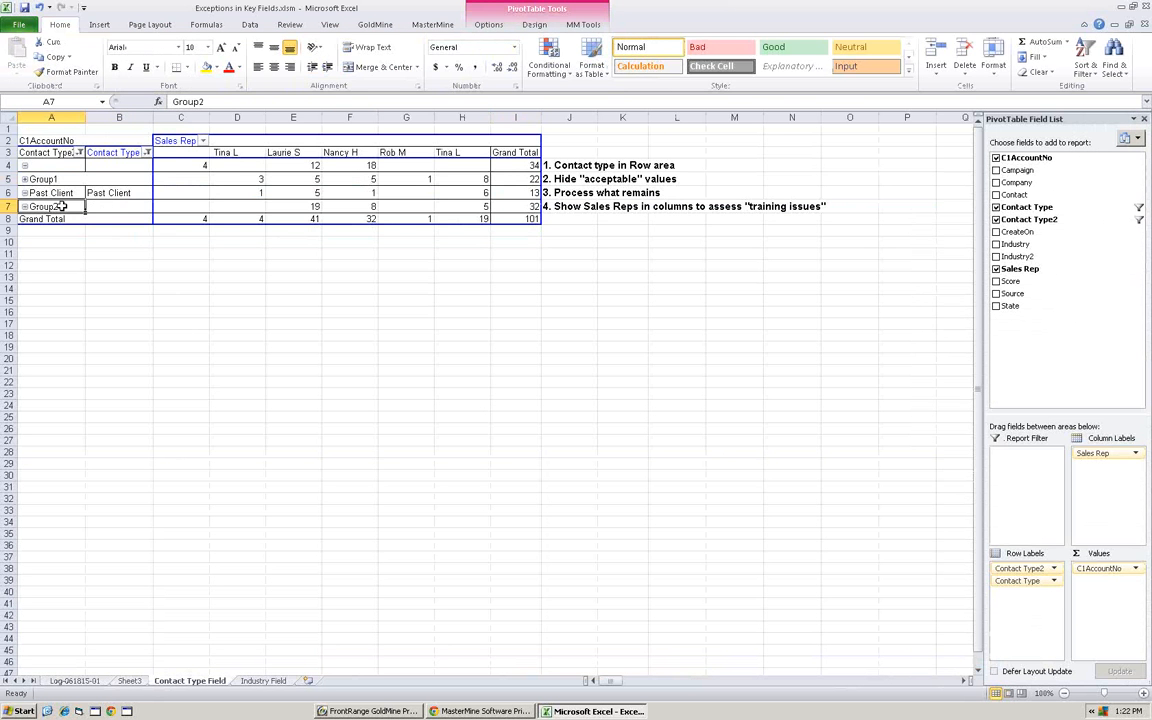
double_click(528, 206)
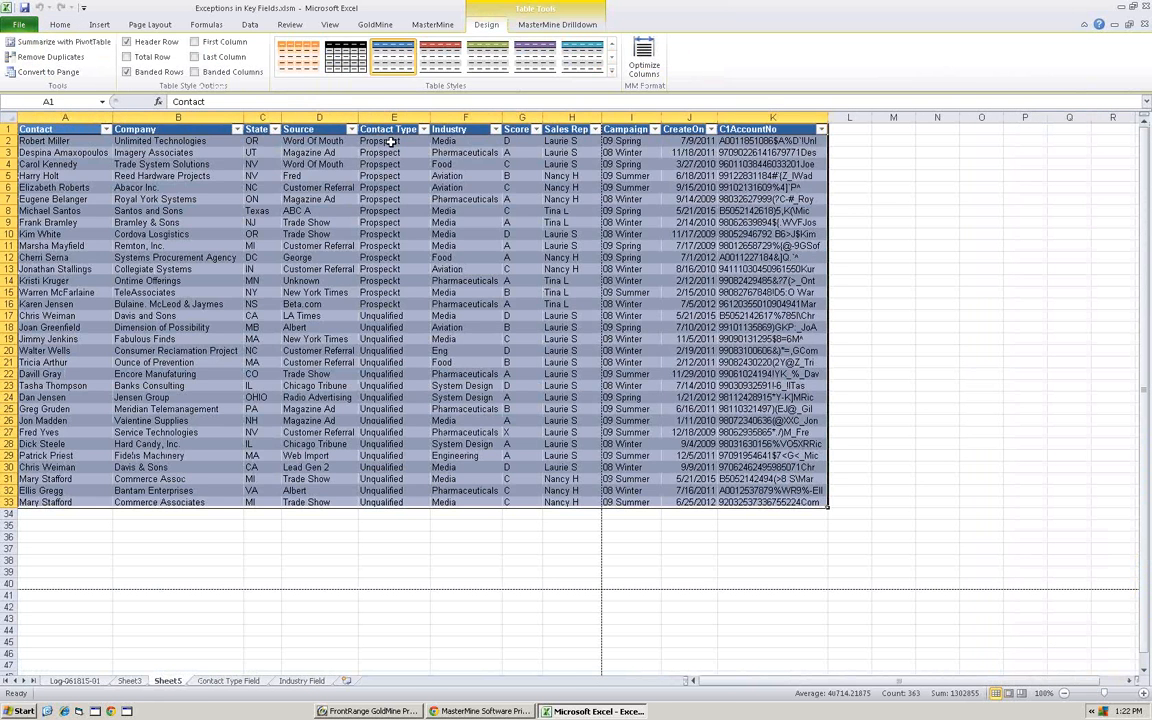
- Replace the Contact Type of all Group2 records, rows 2 through 33, with Prospect
left_click(393, 141)
type("Prospect")
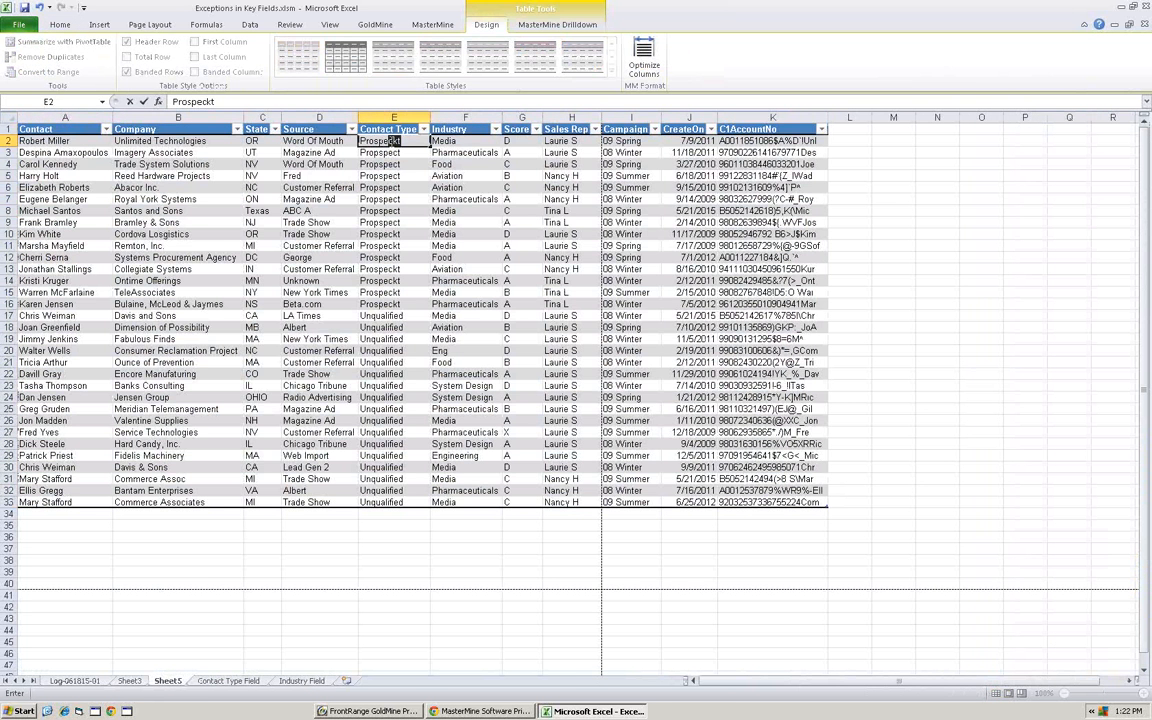
key("Return")
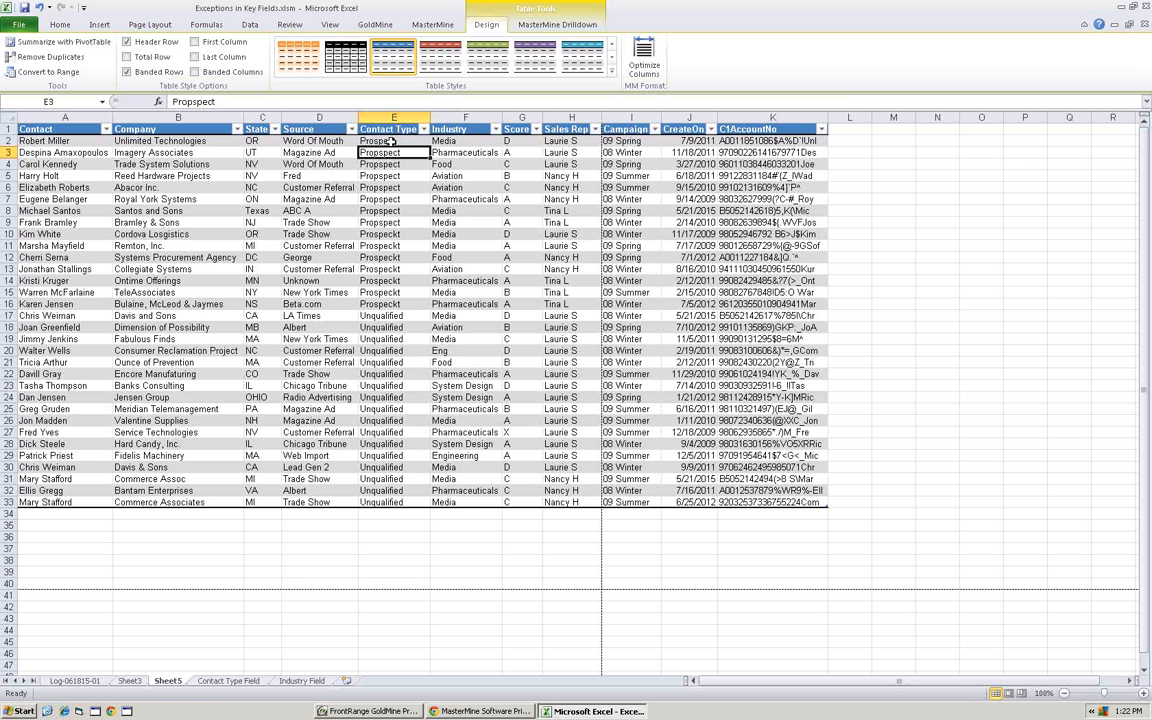
left_click(375, 141)
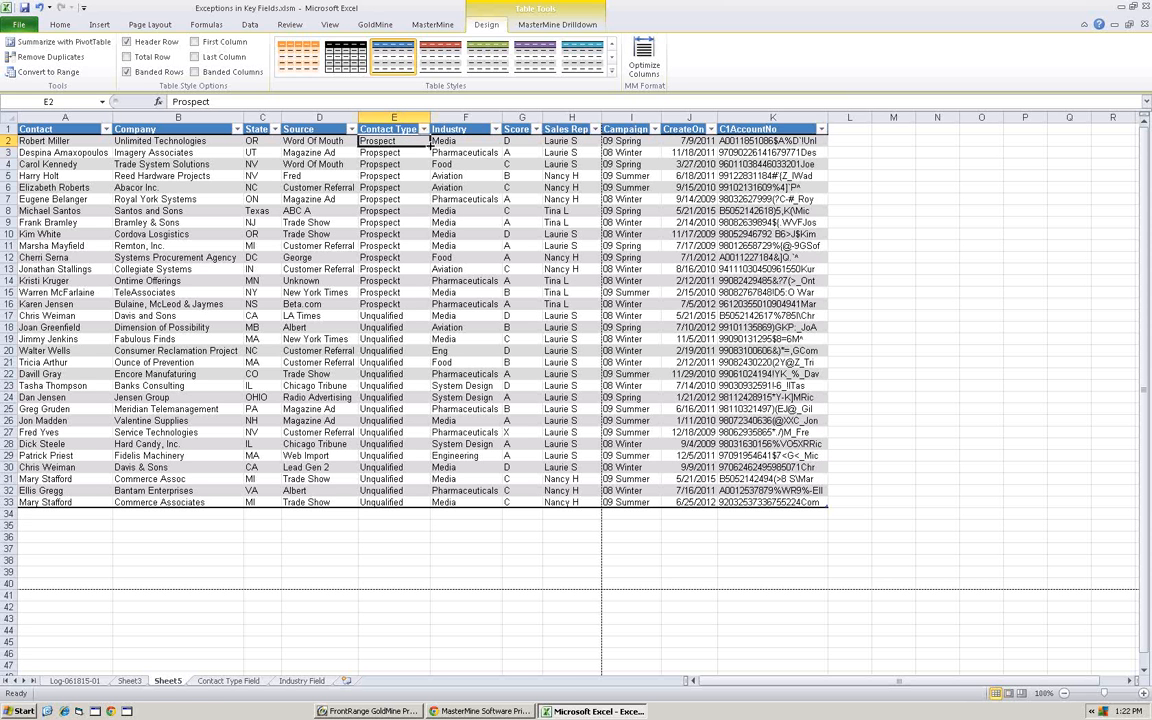
left_click_drag(429, 141, 430, 508)
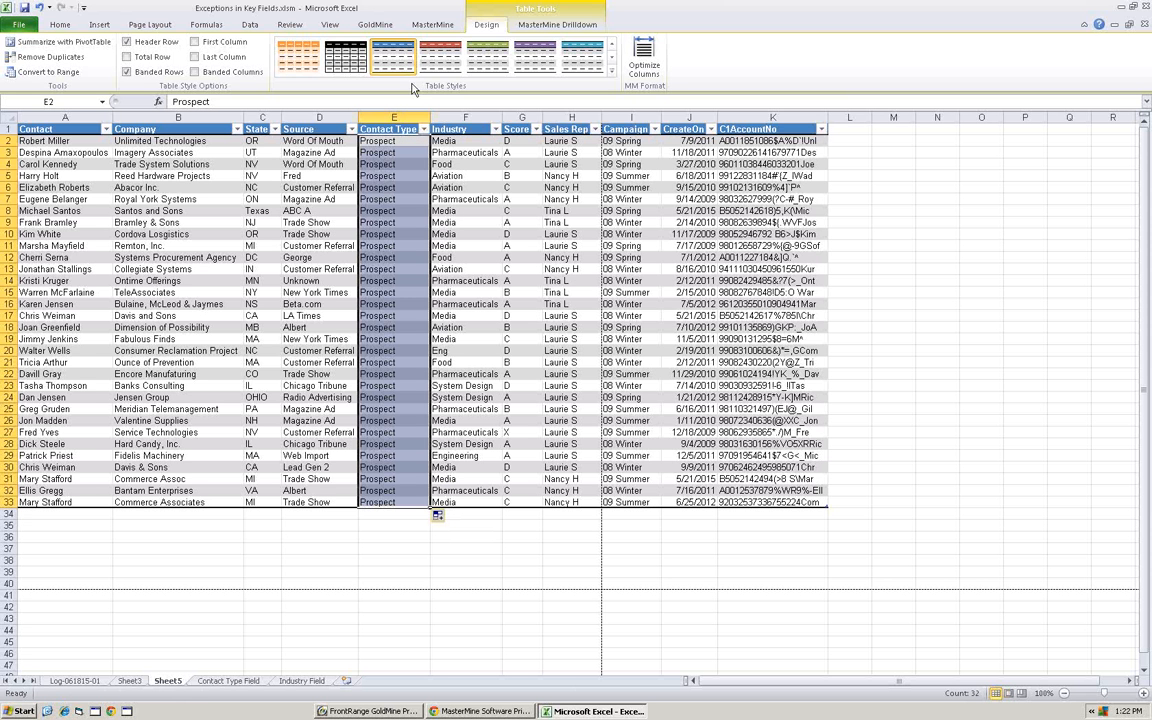
- Run MM Updater with Test Run off to write the Prospect values into GoldMine's Contact Type (KEY1) field for the selected rows
left_click(550, 27)
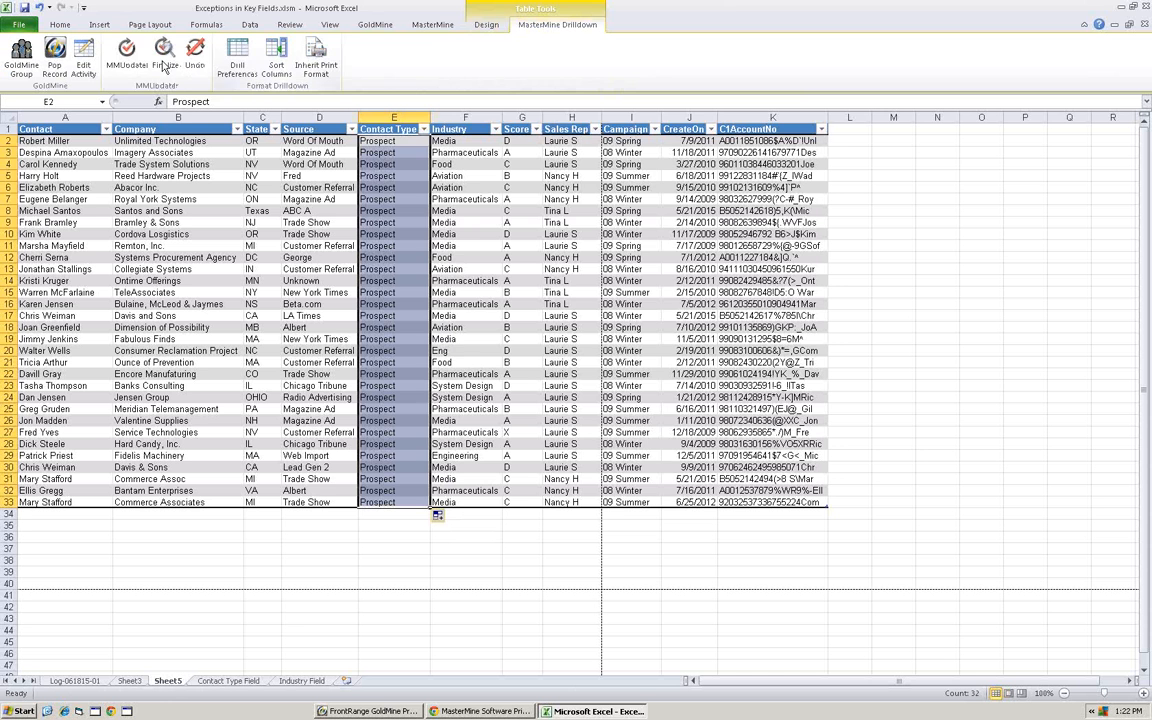
left_click(128, 50)
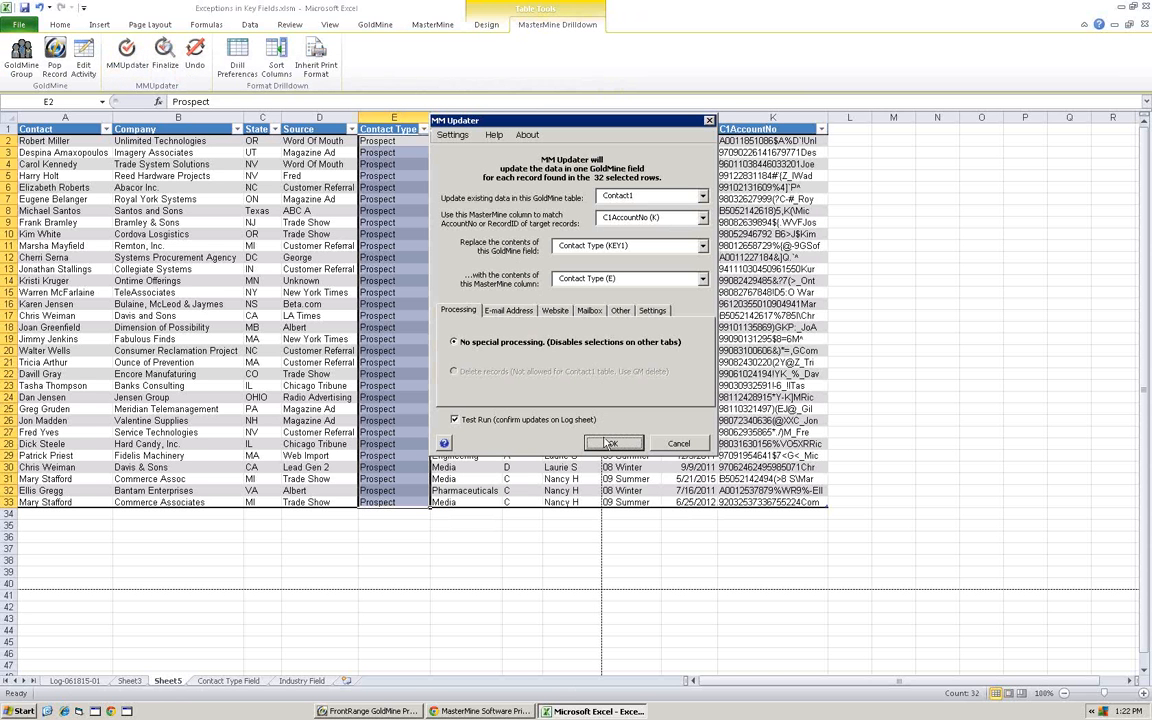
left_click(482, 421)
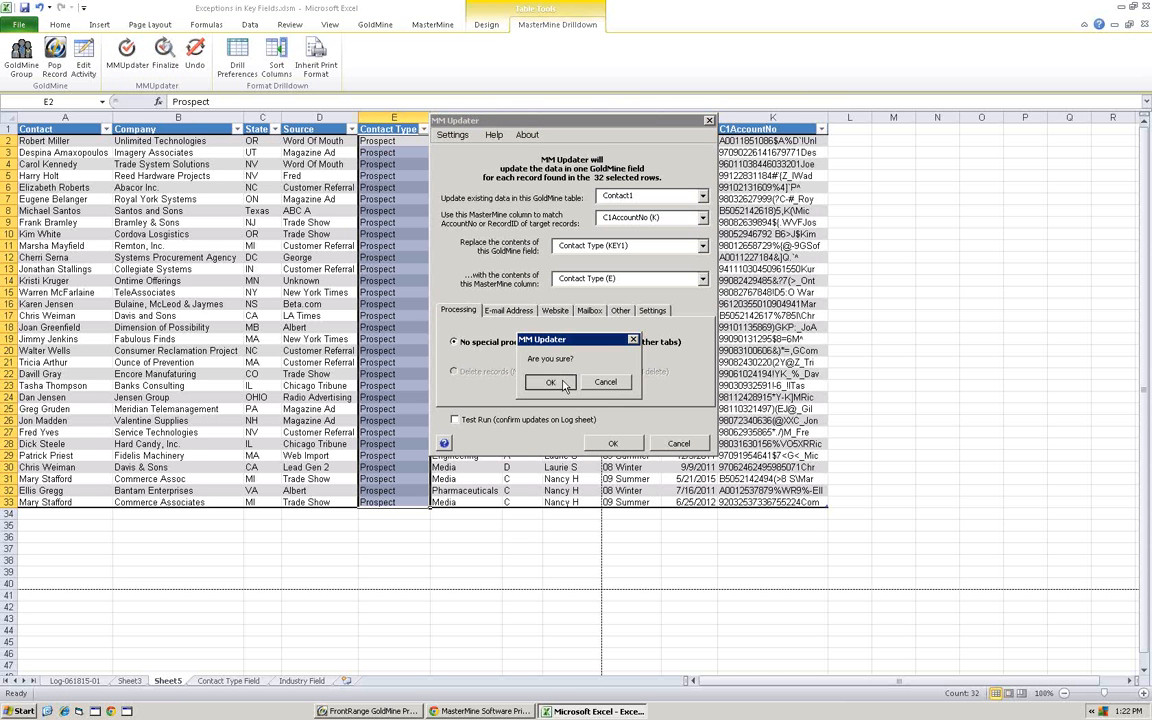
left_click(552, 382)
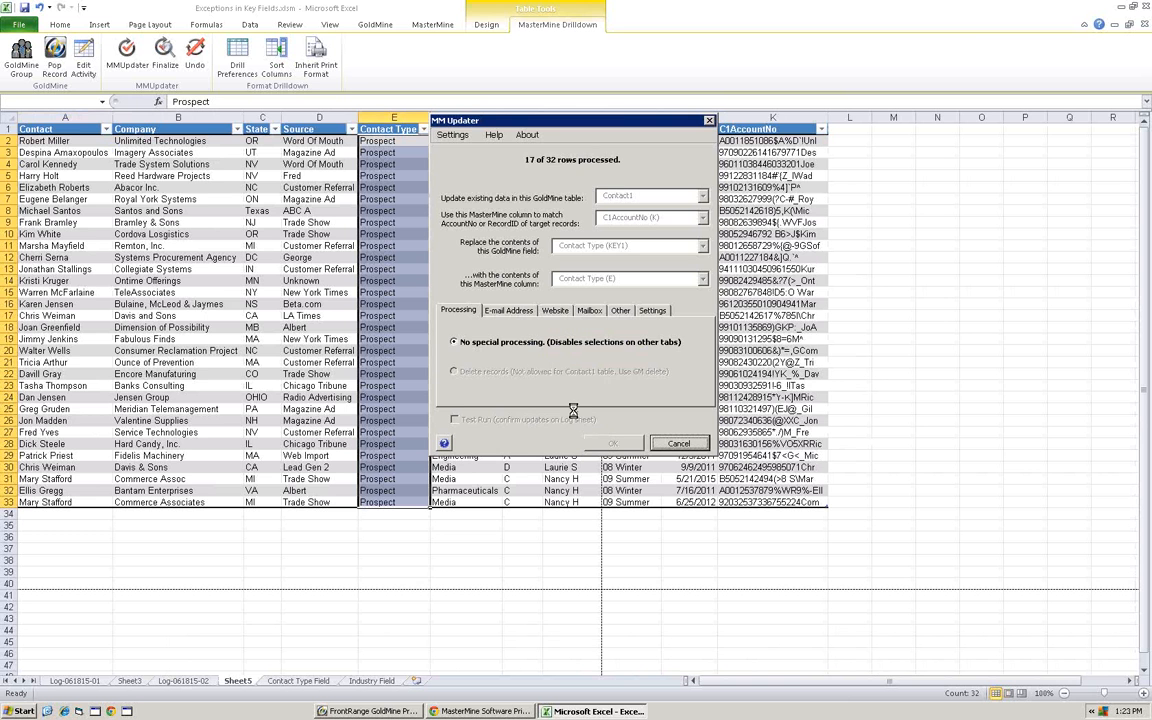
left_click(577, 401)
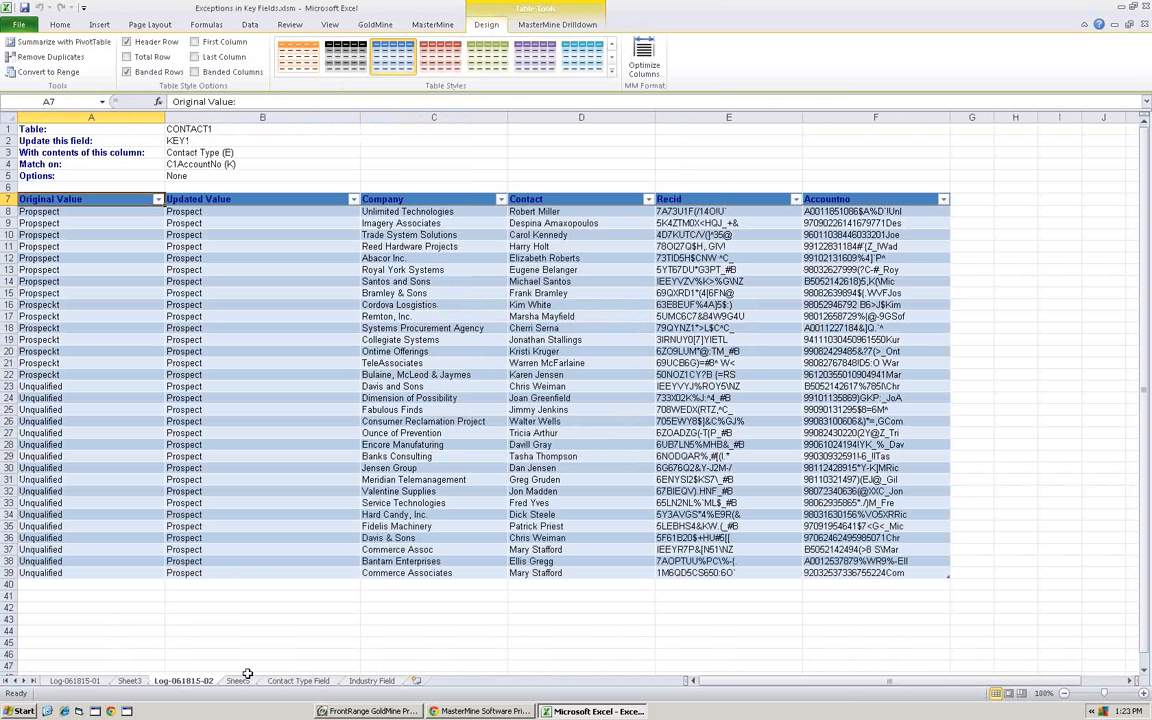
- Return to the Contact Type Field report and refresh its data from GoldMine with MasterMine's Refresh All
left_click(298, 681)
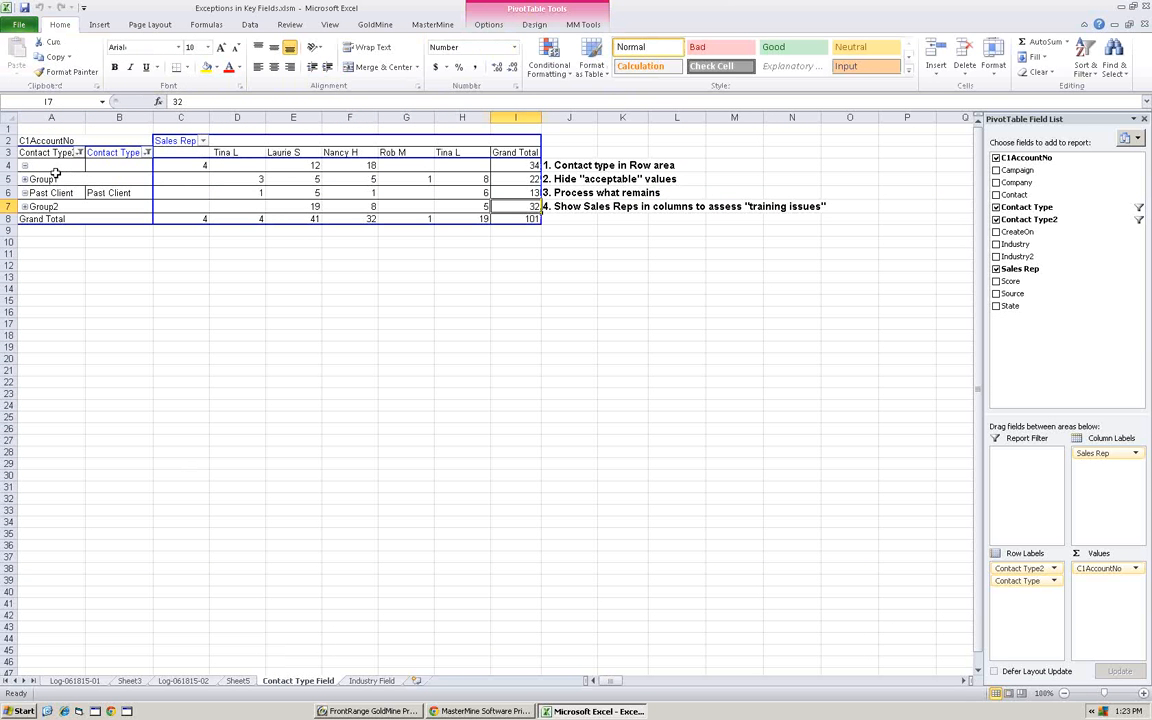
right_click(254, 182)
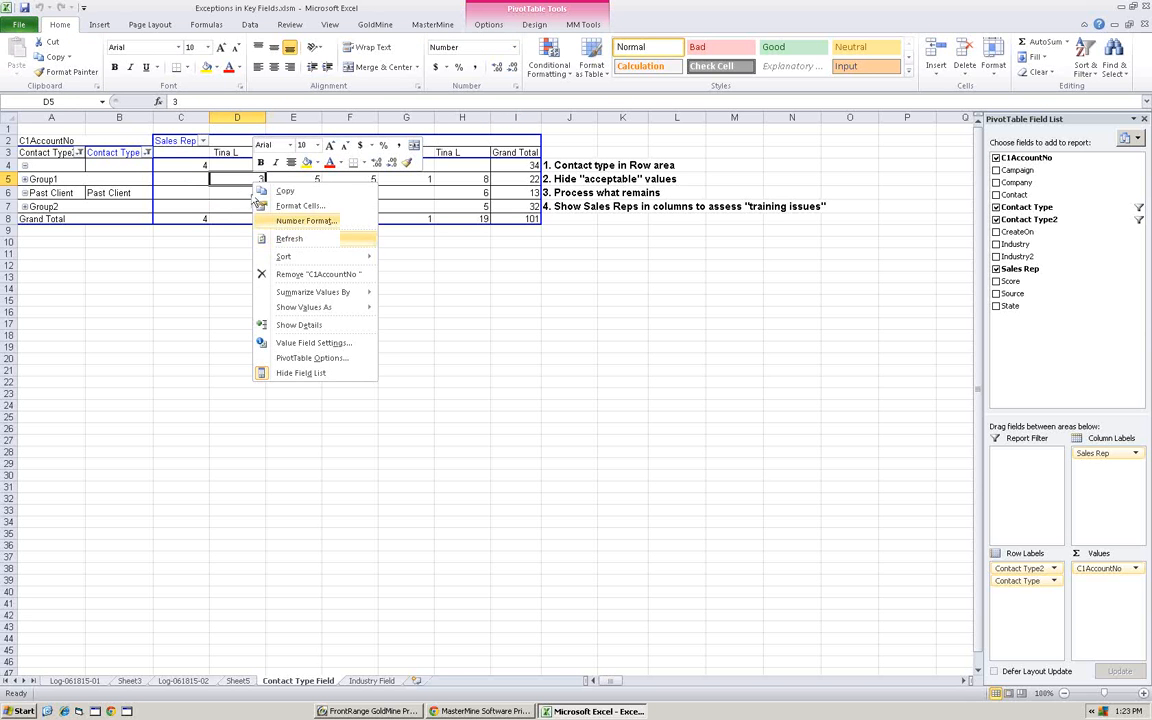
key("Escape")
left_click(432, 24)
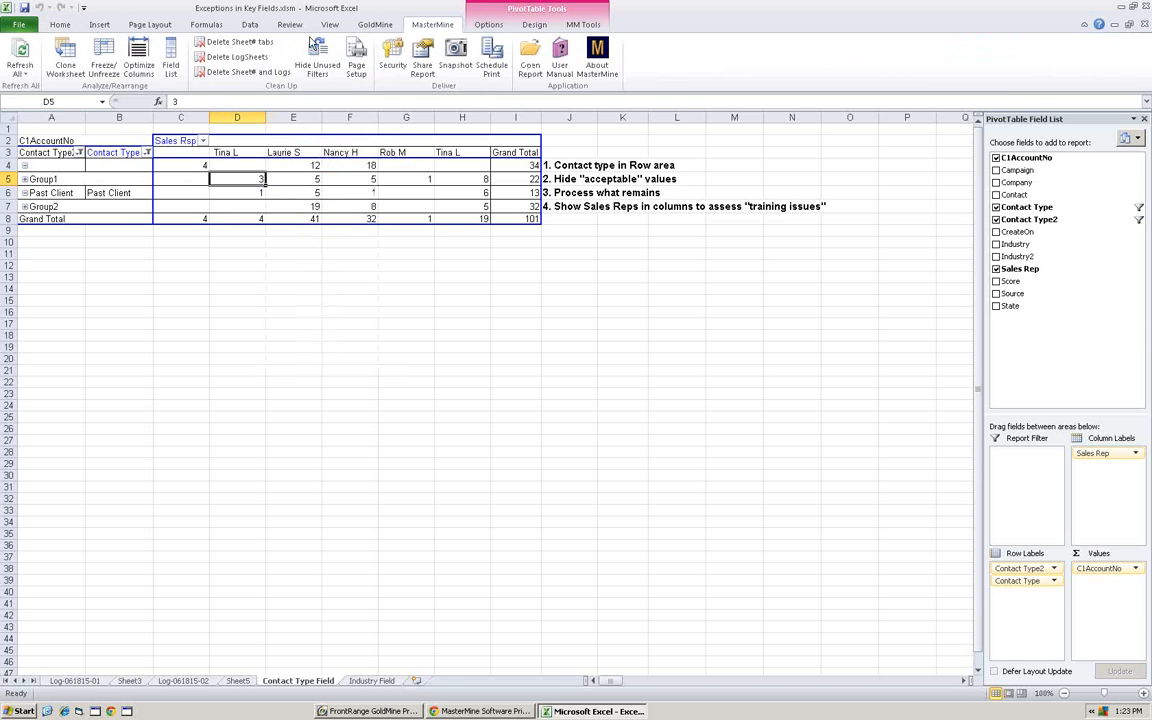
left_click(20, 50)
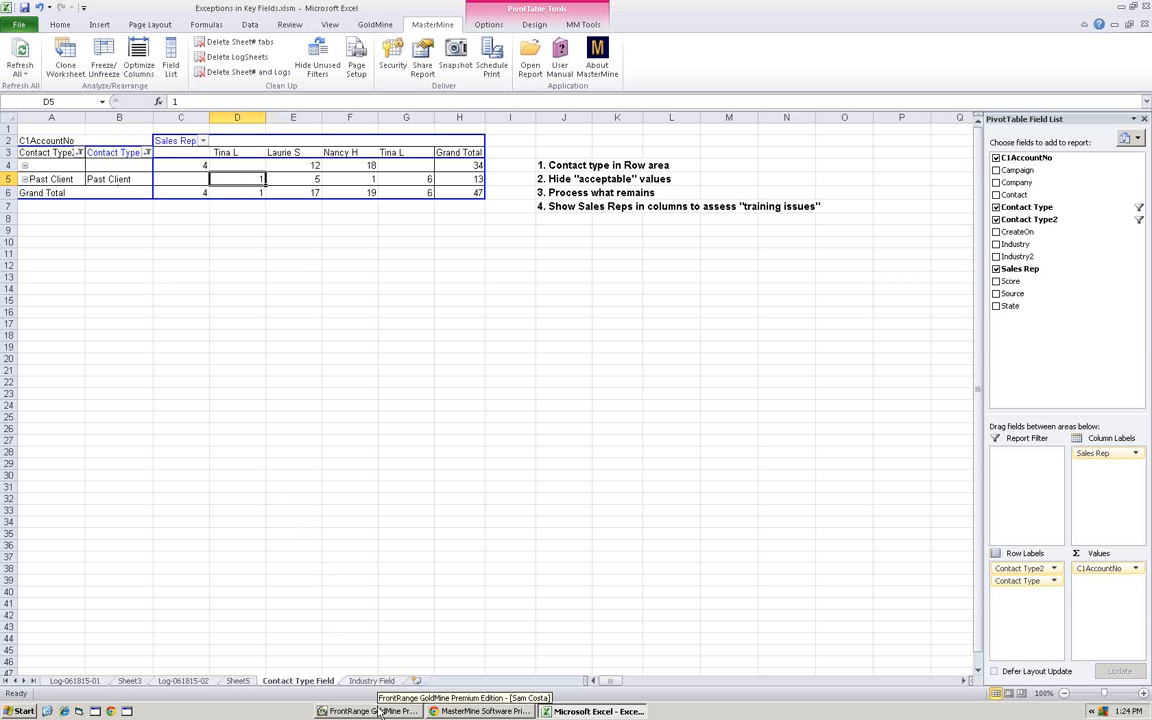
- Switch to GoldMine and review the Contact Type field's lookup list, opening a new entry and cancelling it without selecting a value
left_click(368, 625)
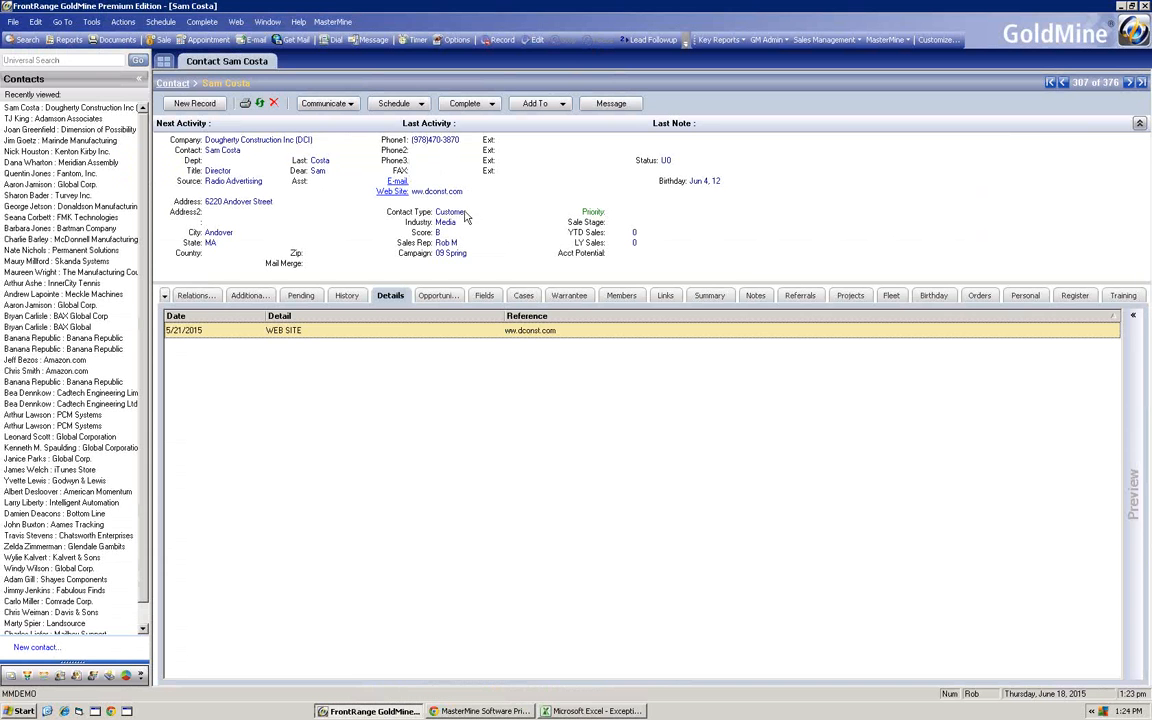
left_click(508, 212)
left_click(536, 213)
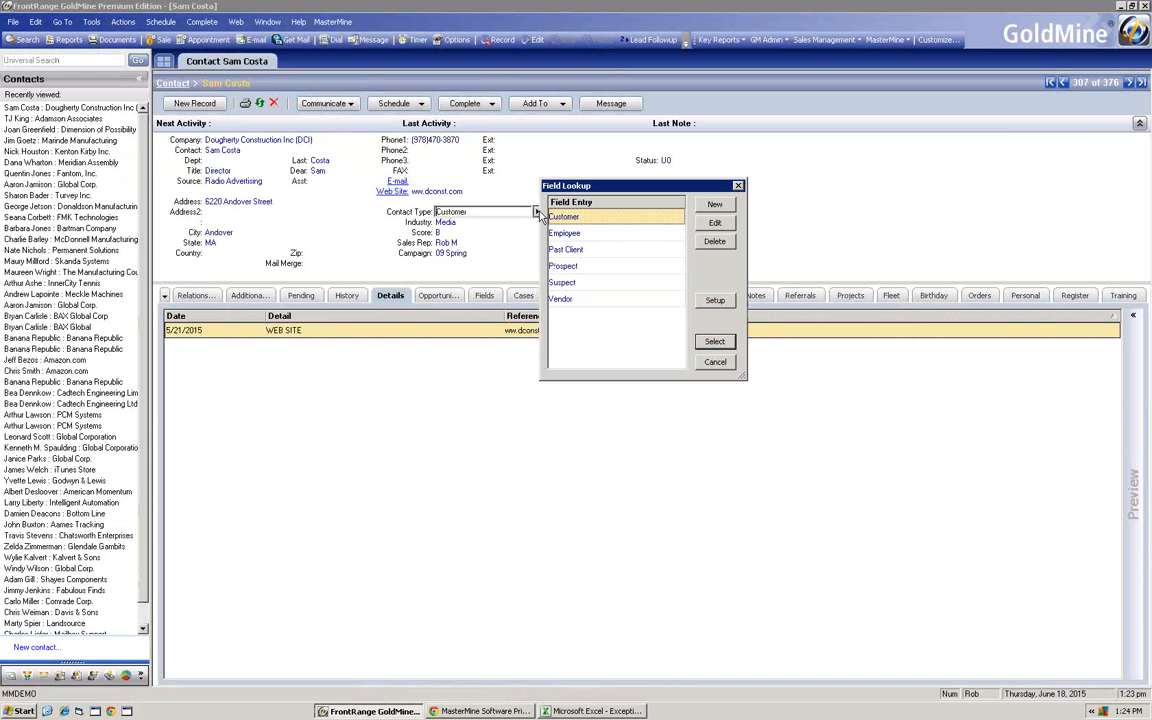
left_click(716, 206)
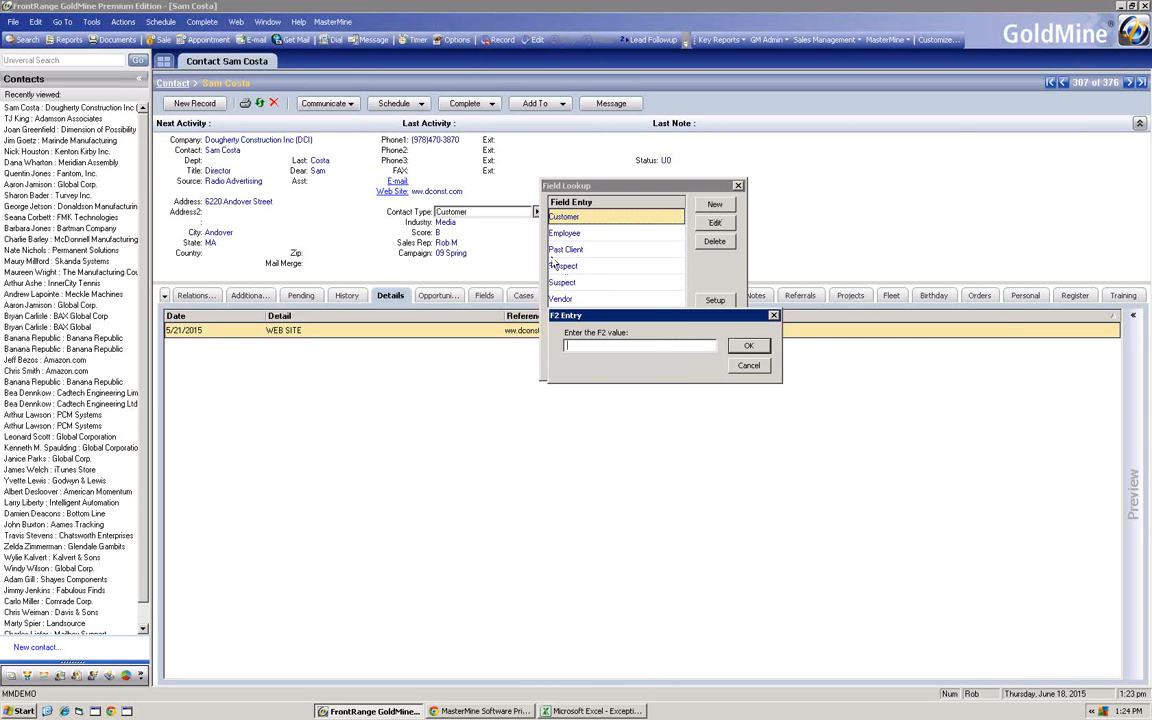
left_click(748, 365)
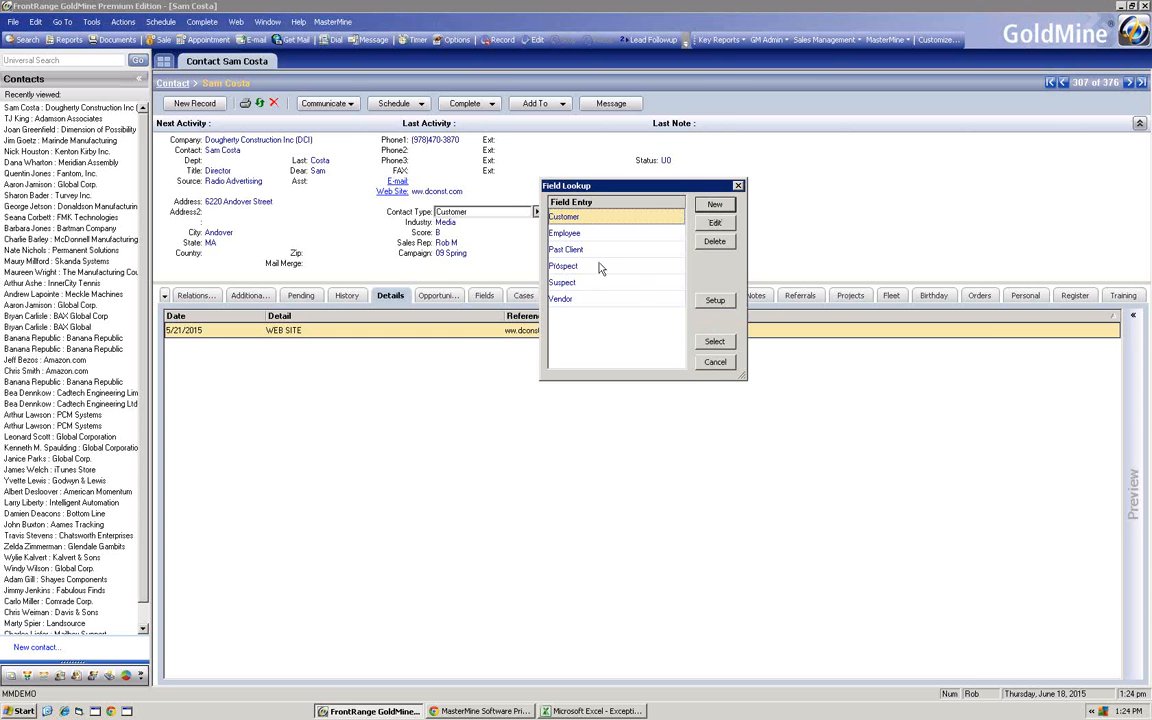
left_click(715, 362)
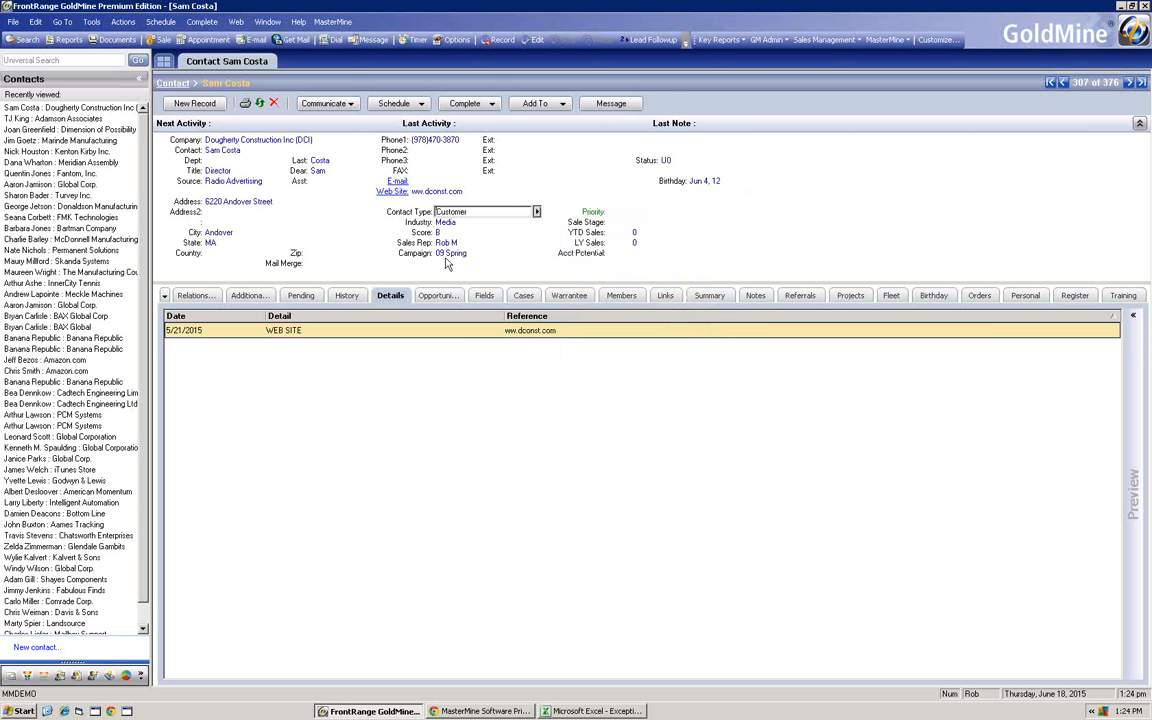
- Switch back to the Excel report and filter Past Client out of the Contact Type field
left_click(590, 711)
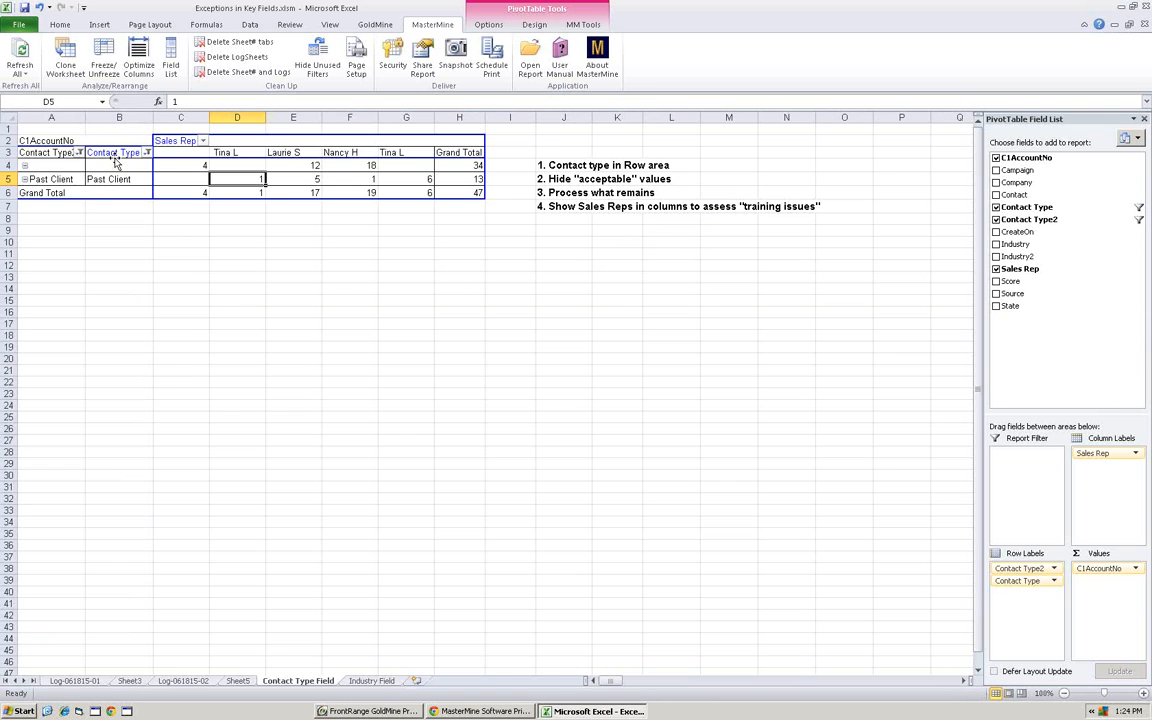
left_click(147, 152)
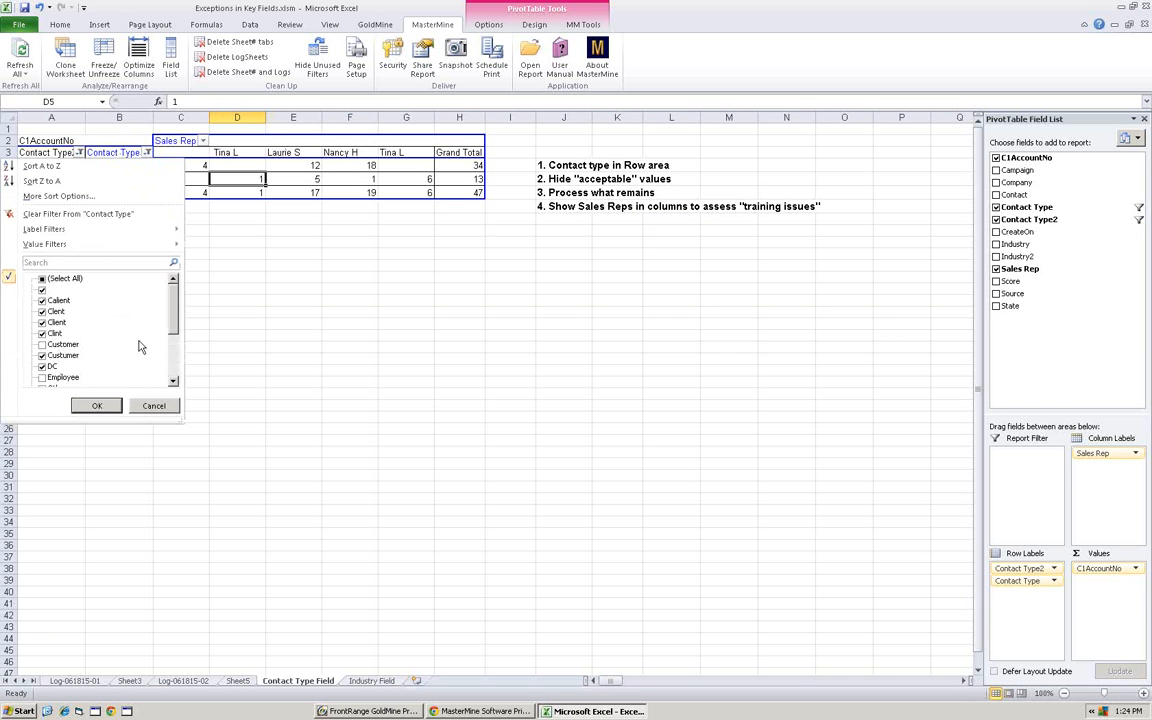
scroll(67, 345, "down", 3)
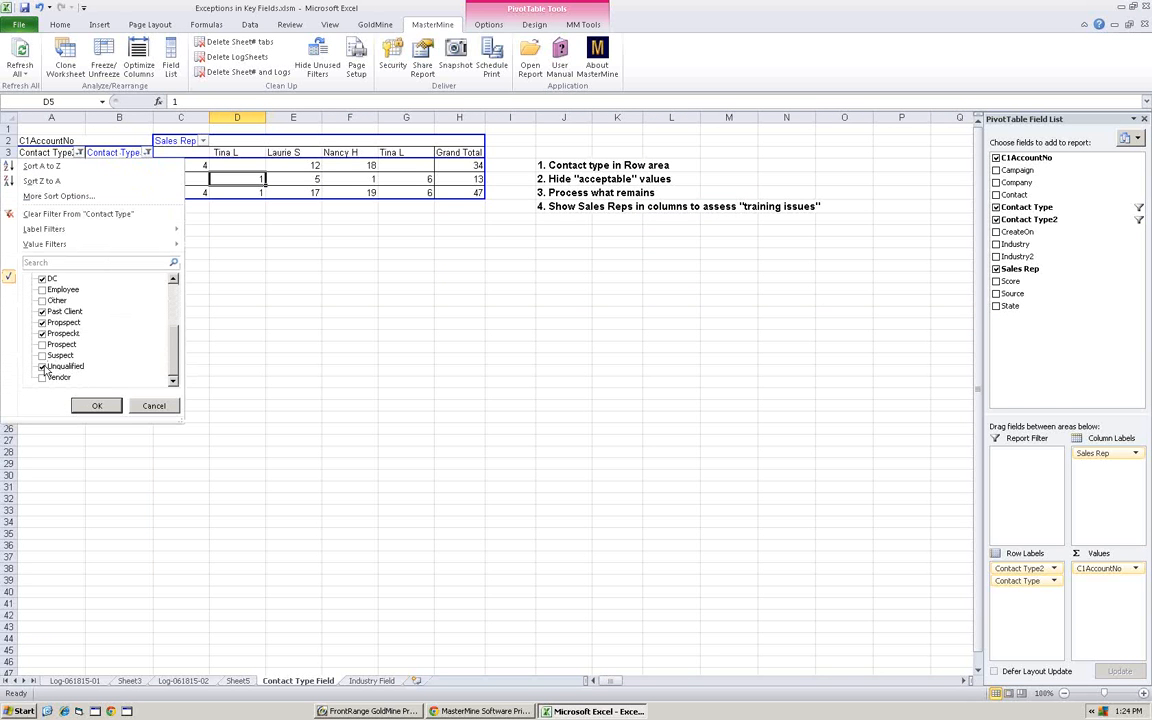
left_click(42, 311)
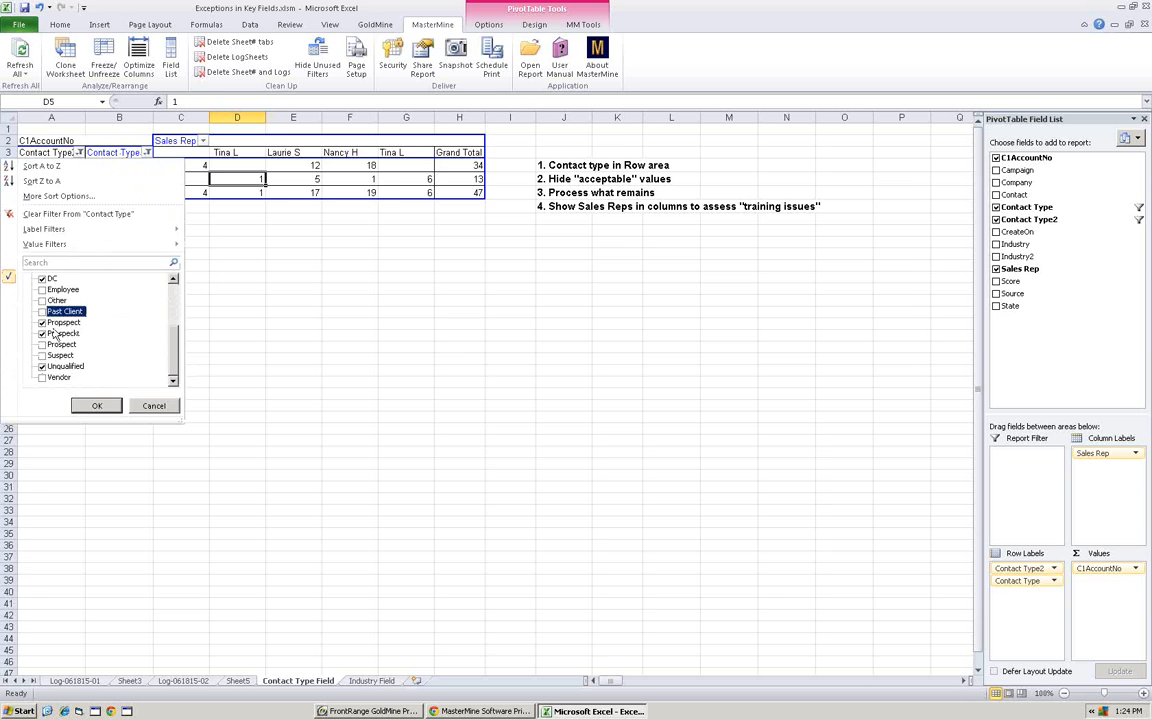
left_click(96, 405)
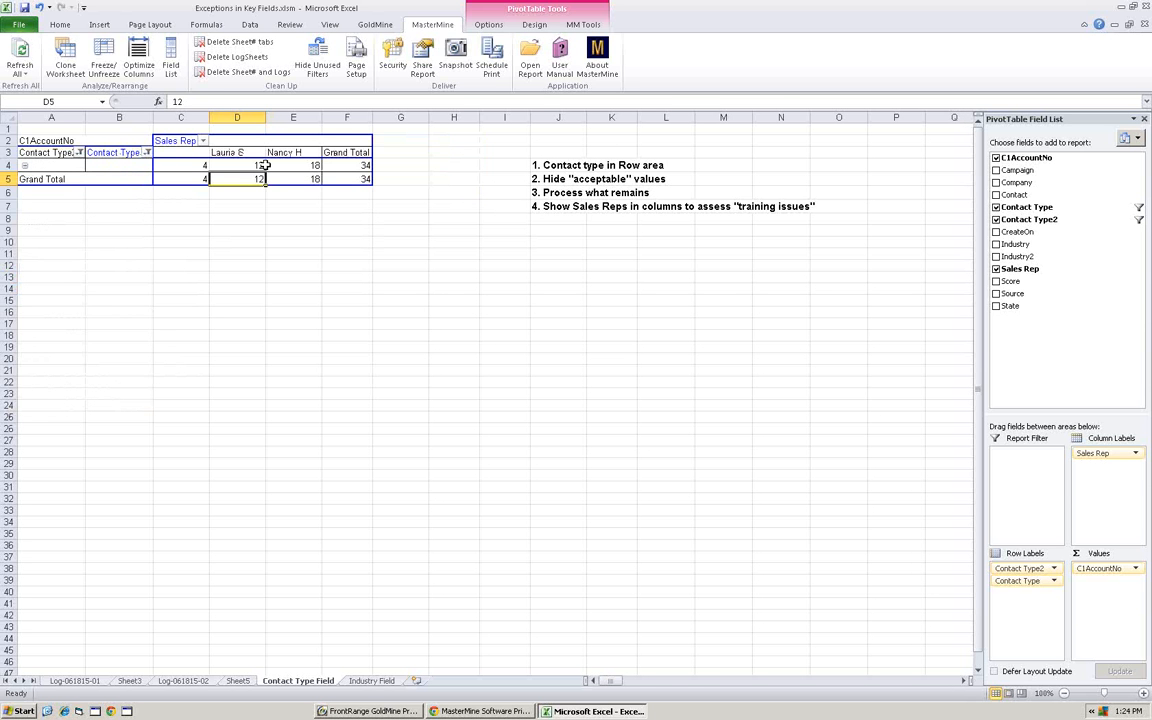
- Drill down from the blank contact type's grand total to its contact records and select the first Contact Type cell
double_click(343, 165)
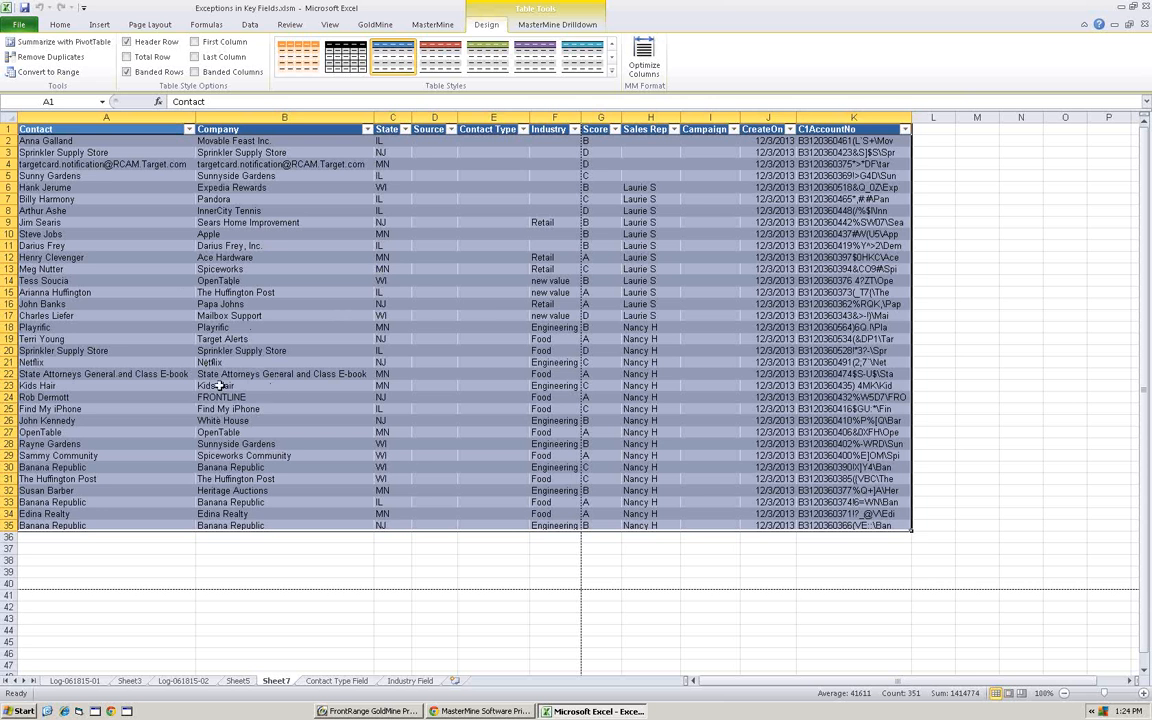
left_click(493, 143)
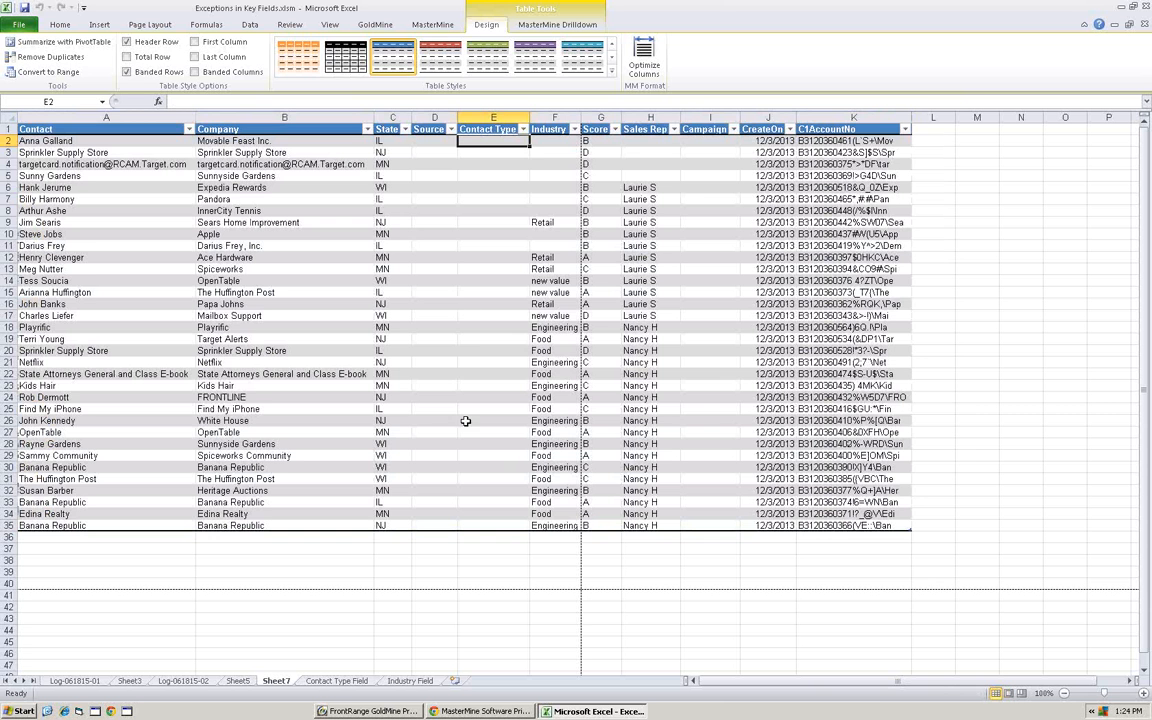
- Enter Suspect as the first record's Contact Type and fill it down the column through row 35
type("Suspec")
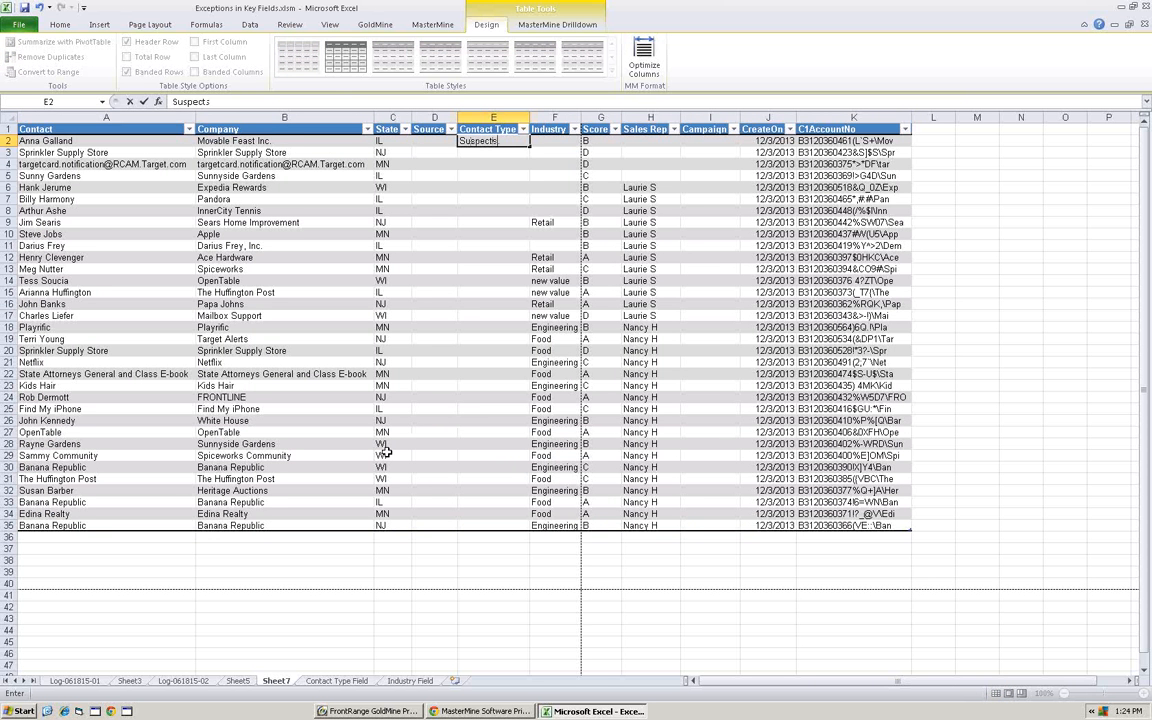
type("ts")
key("Return")
key("Up")
key("F2")
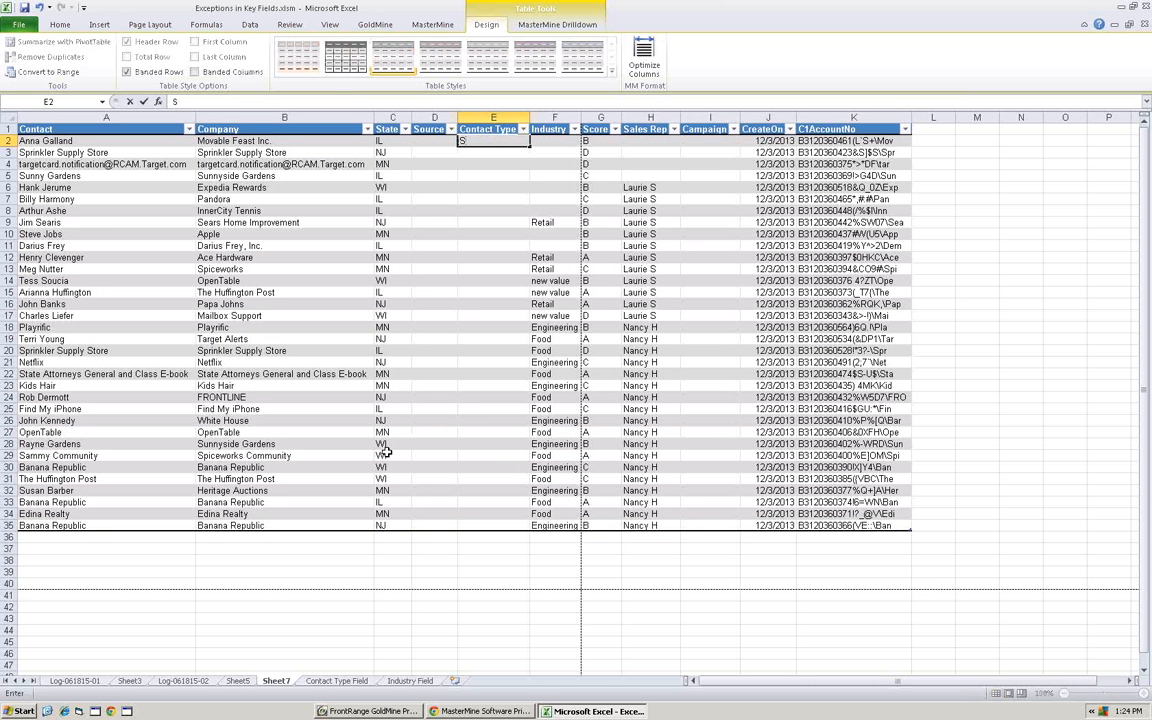
key("BackSpace")
key("Return")
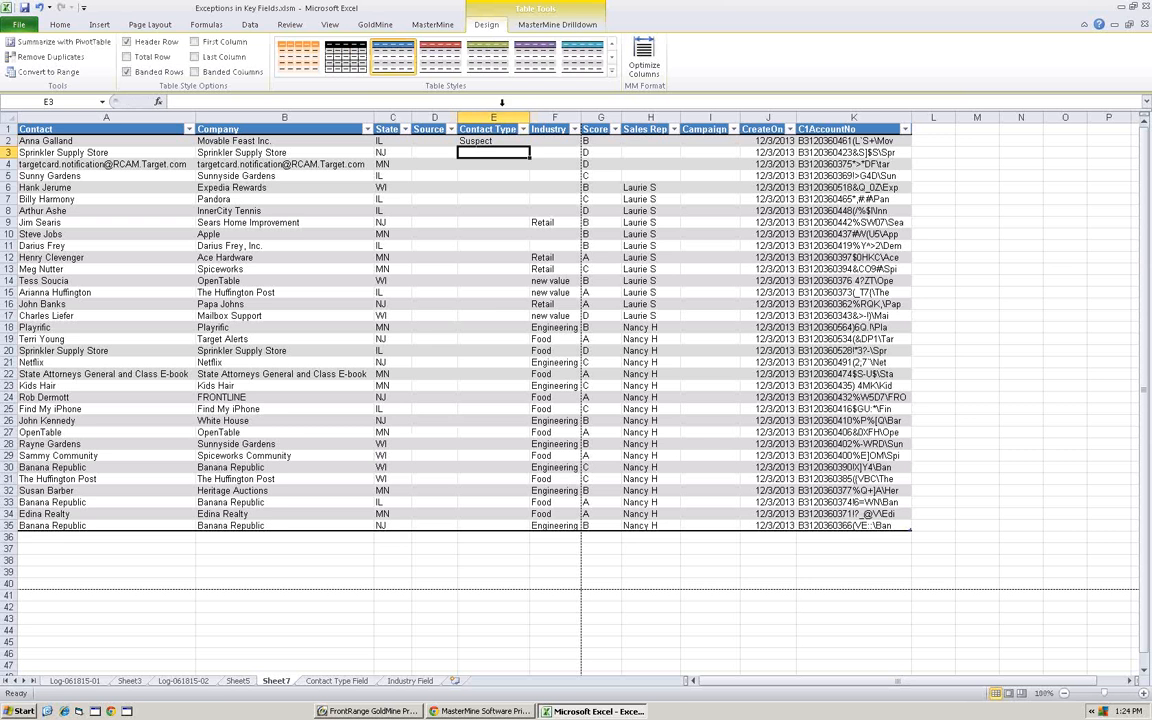
left_click(470, 141)
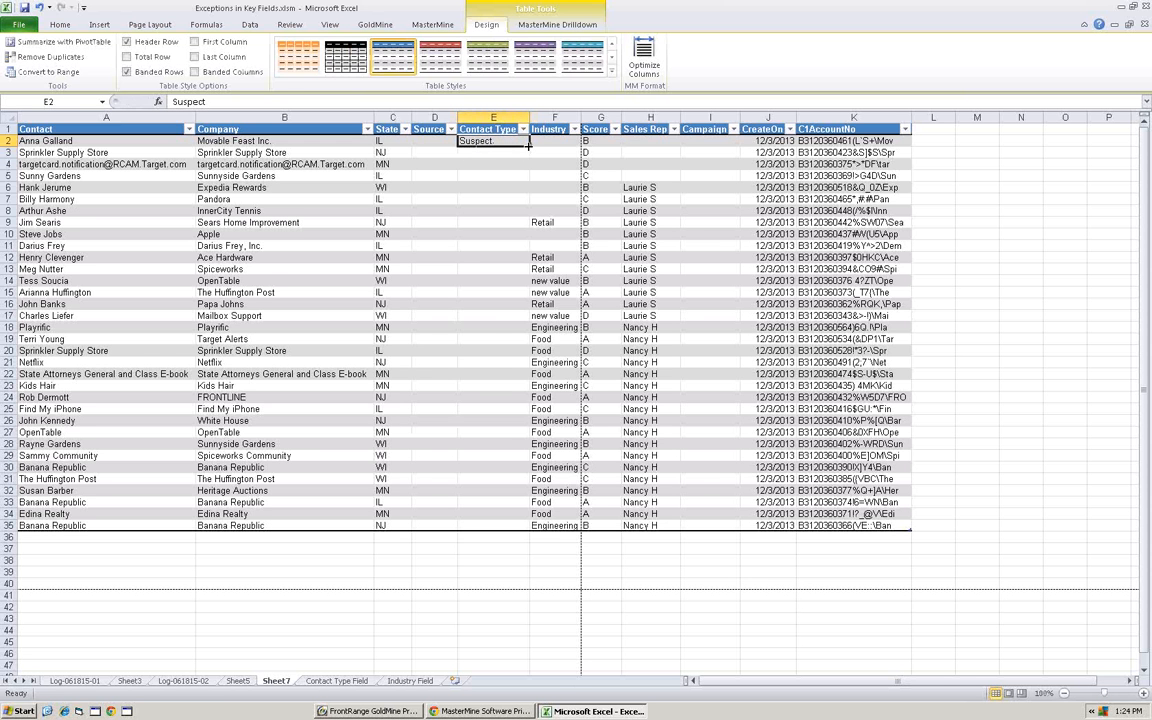
left_click_drag(529, 146, 527, 530)
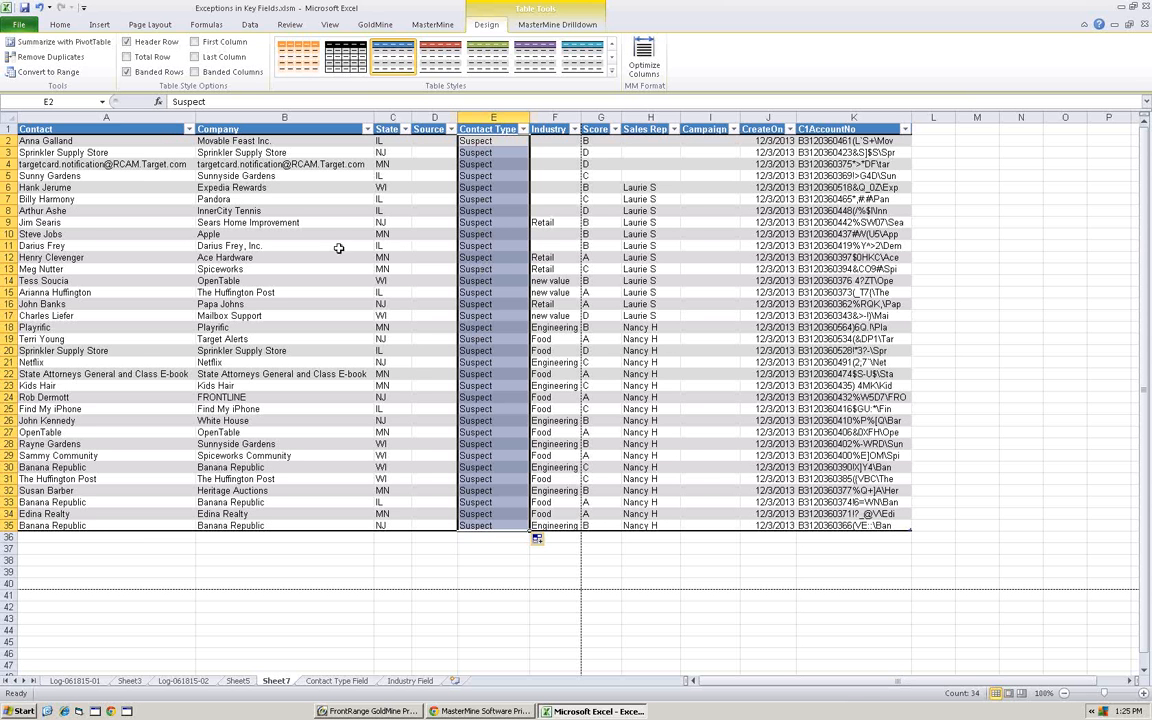
- Run MM Updater on the selected rows with Test Run turned off, replacing GoldMine's Contact Type (KEY1) with the Contact Type column
left_click(522, 25)
left_click(127, 52)
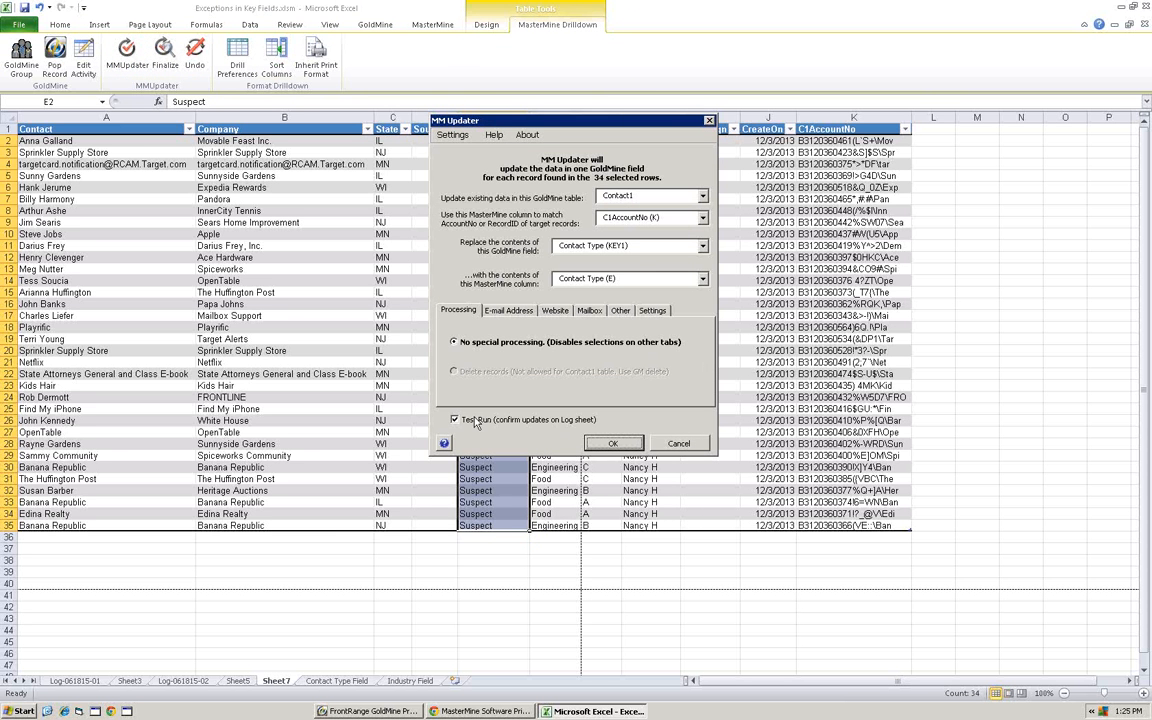
left_click(456, 421)
left_click(494, 352)
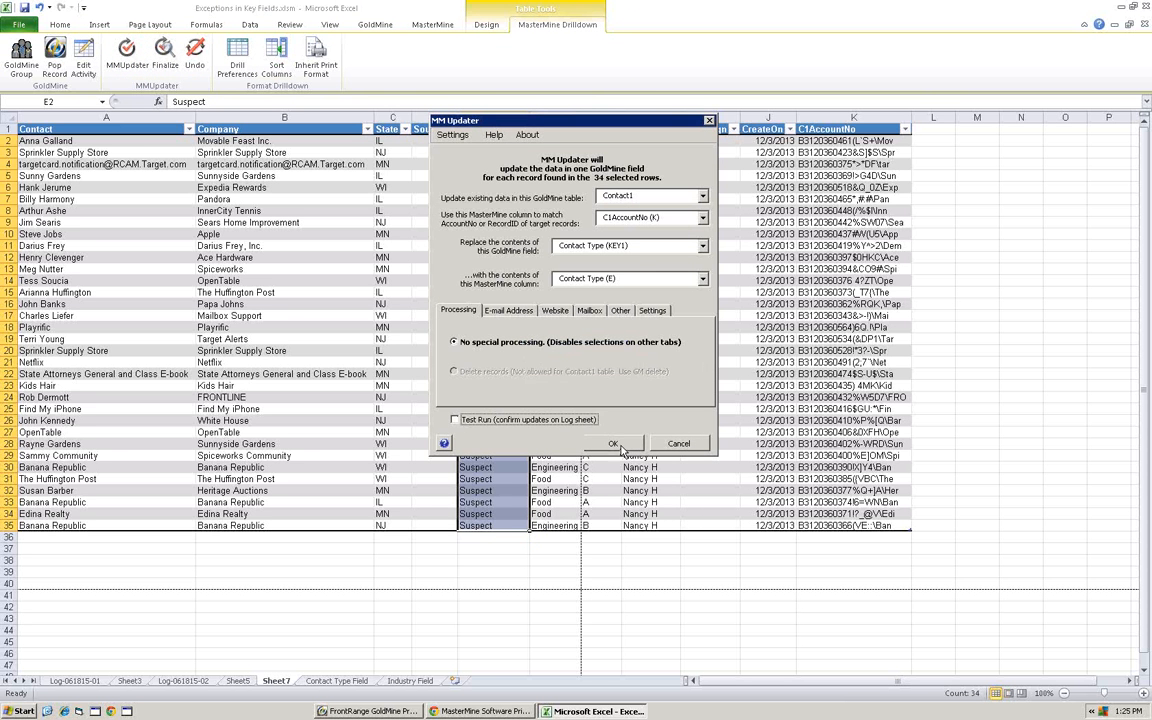
left_click(607, 444)
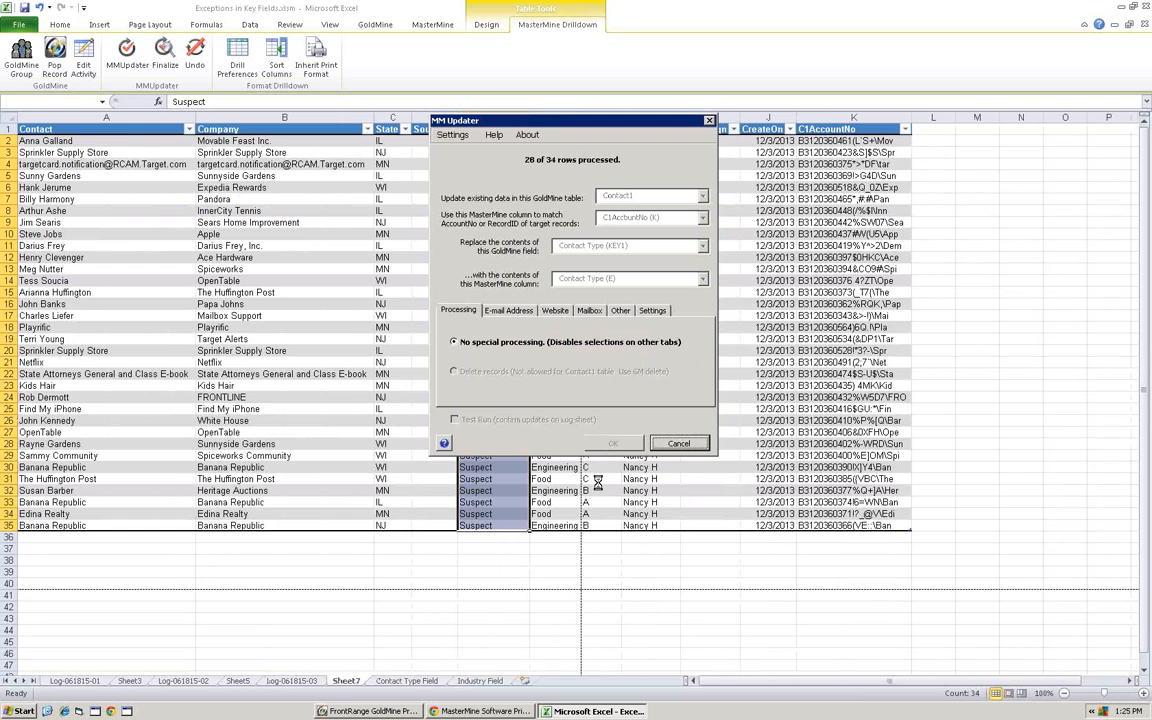
left_click(578, 400)
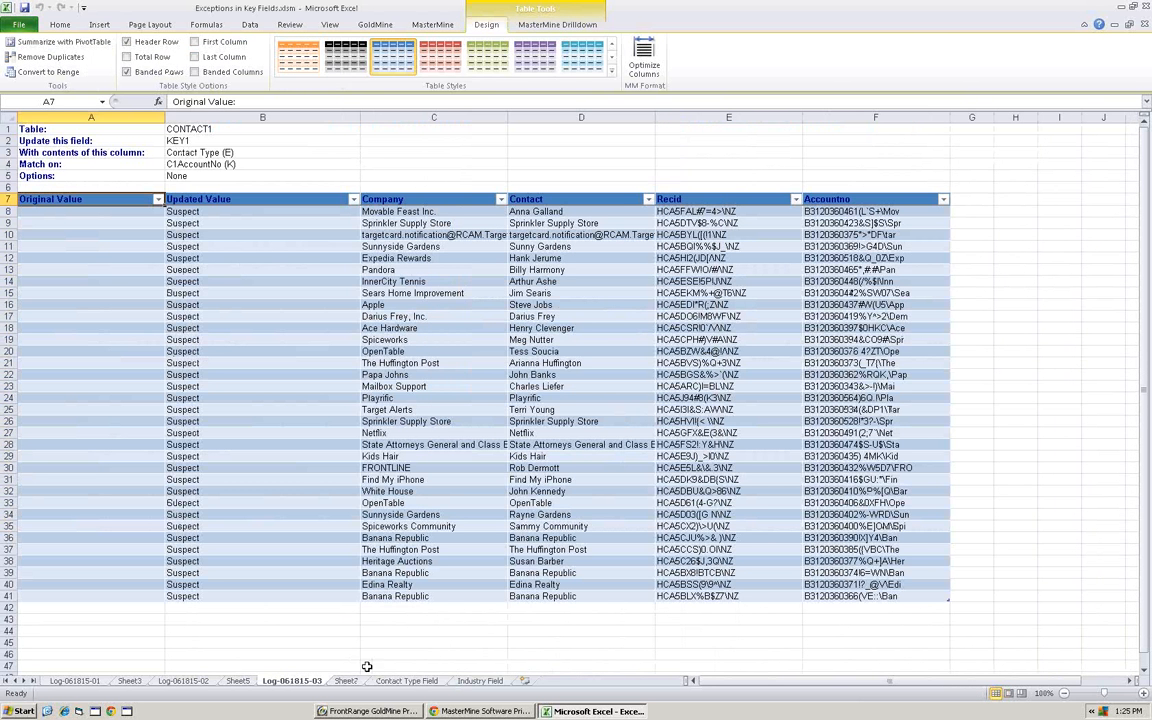
- Return to the Contact Type Field report and refresh its PivotTable
left_click(406, 680)
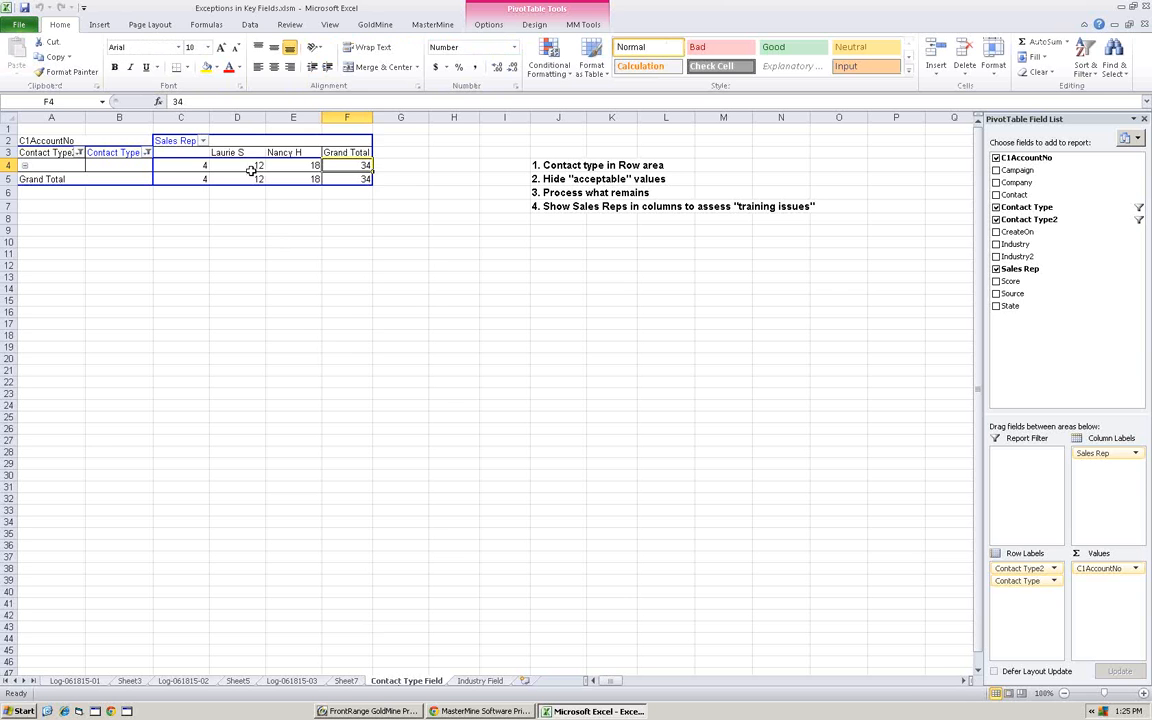
right_click(250, 170)
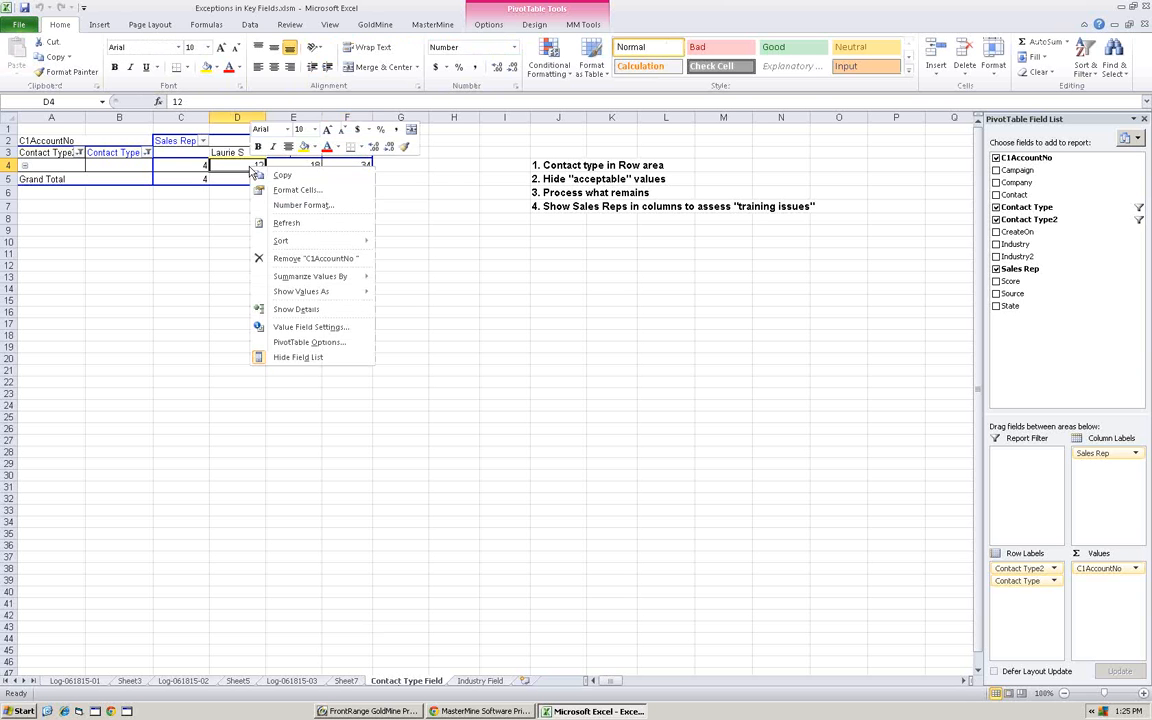
left_click(286, 222)
left_click(182, 165)
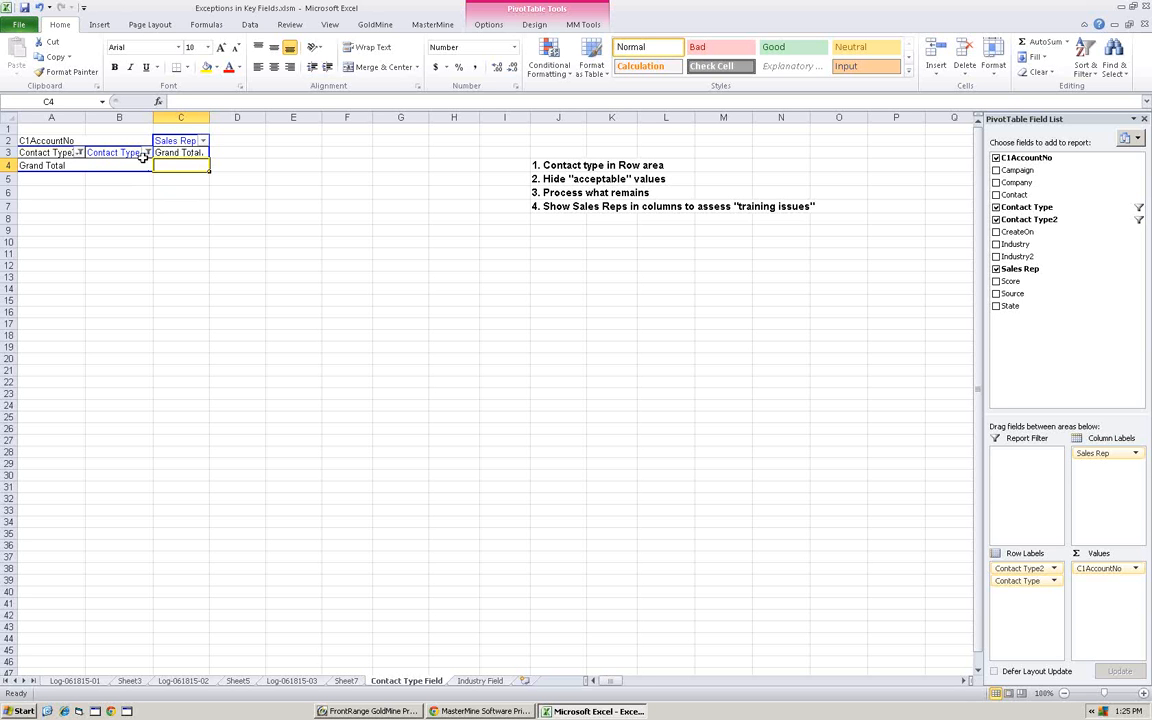
- Clone the Contact Type Field worksheet and show all values of both Contact Type2 and Contact Type on the copy, replacing the destination cells
left_click(437, 24)
left_click(64, 62)
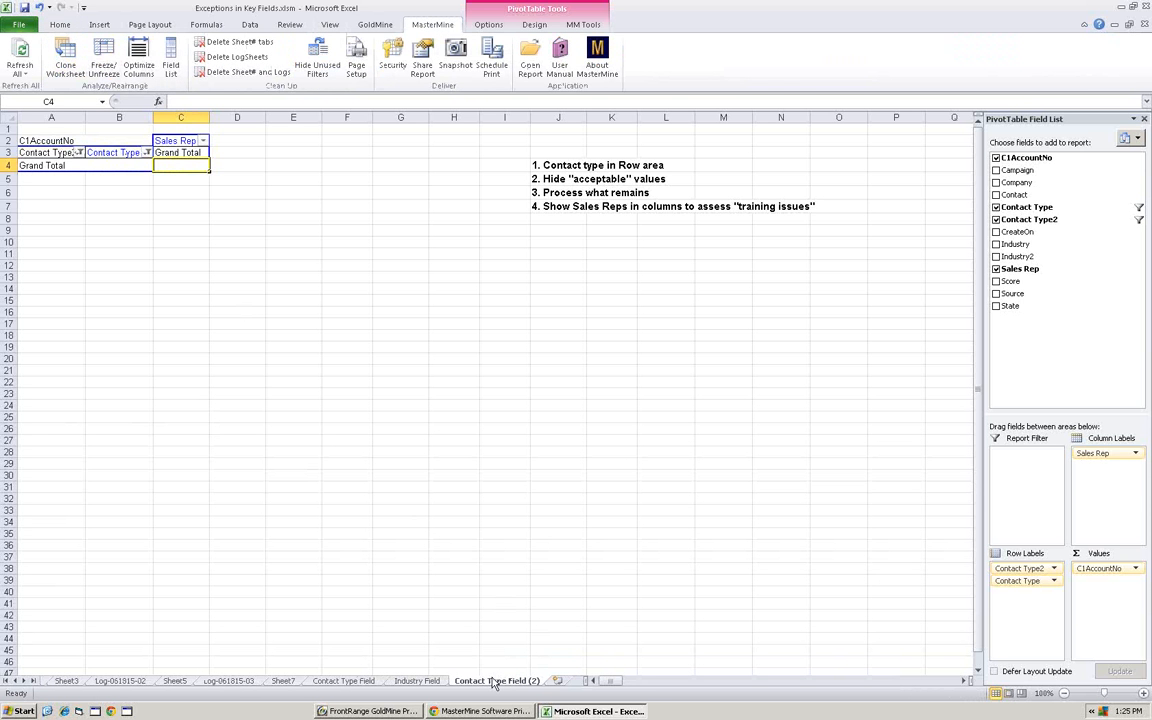
left_click(79, 152)
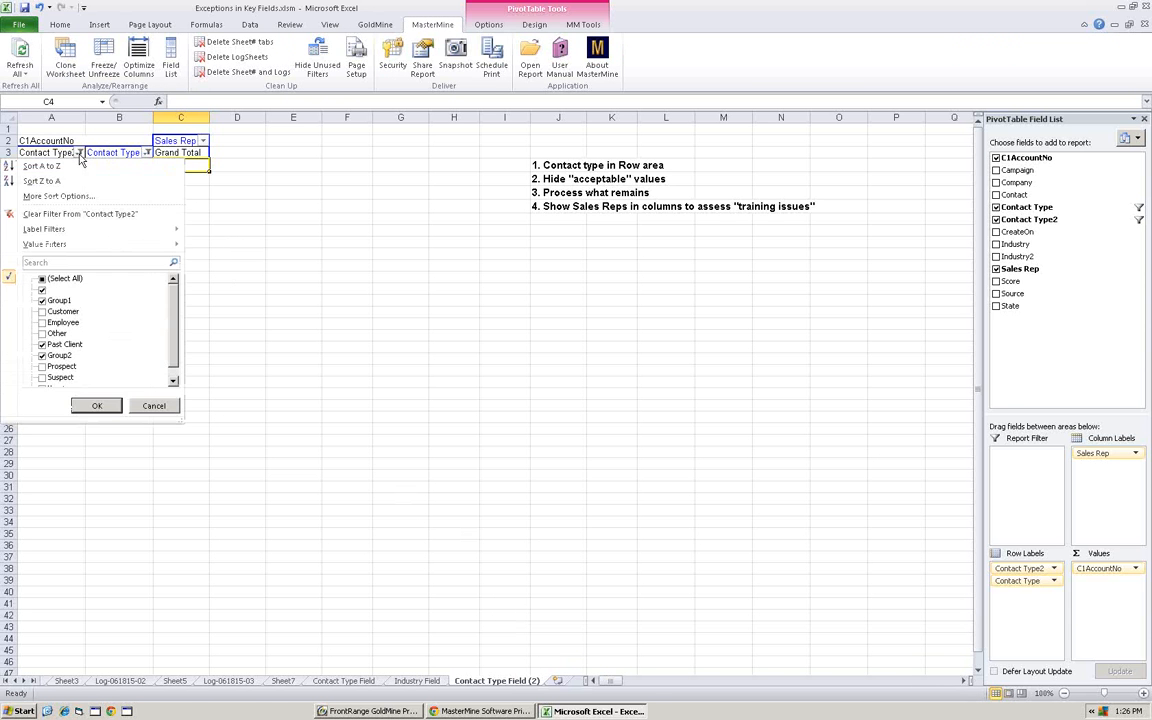
left_click(42, 278)
left_click(97, 405)
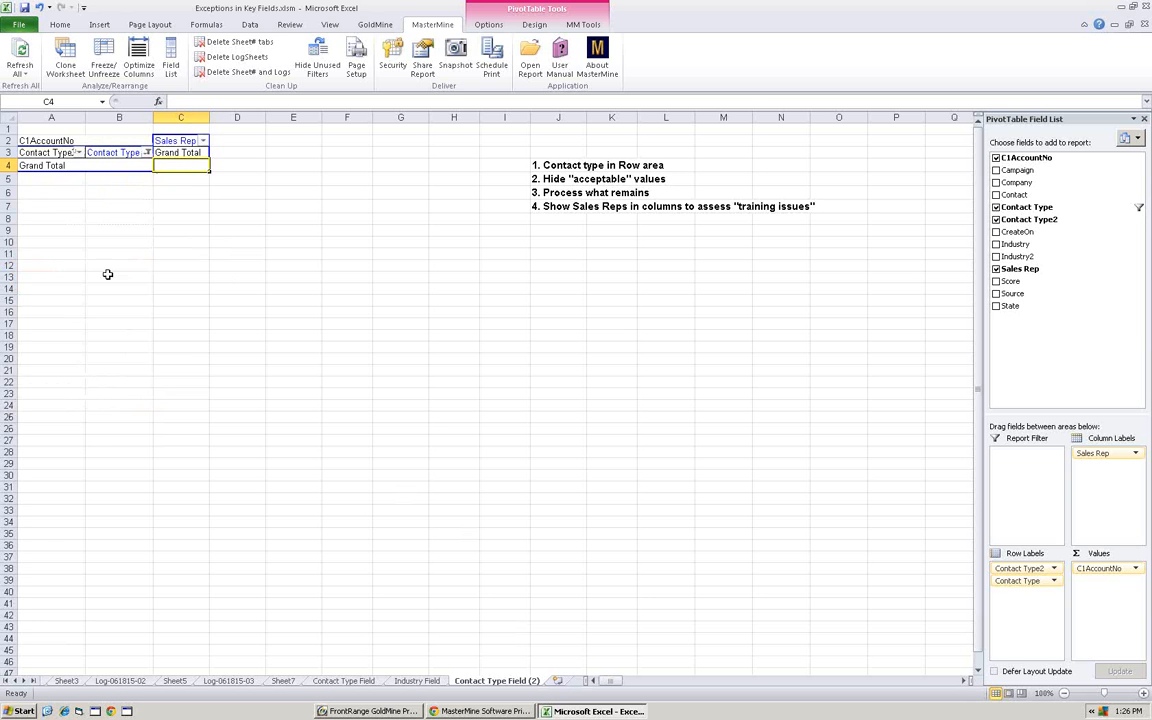
left_click(147, 152)
left_click(42, 278)
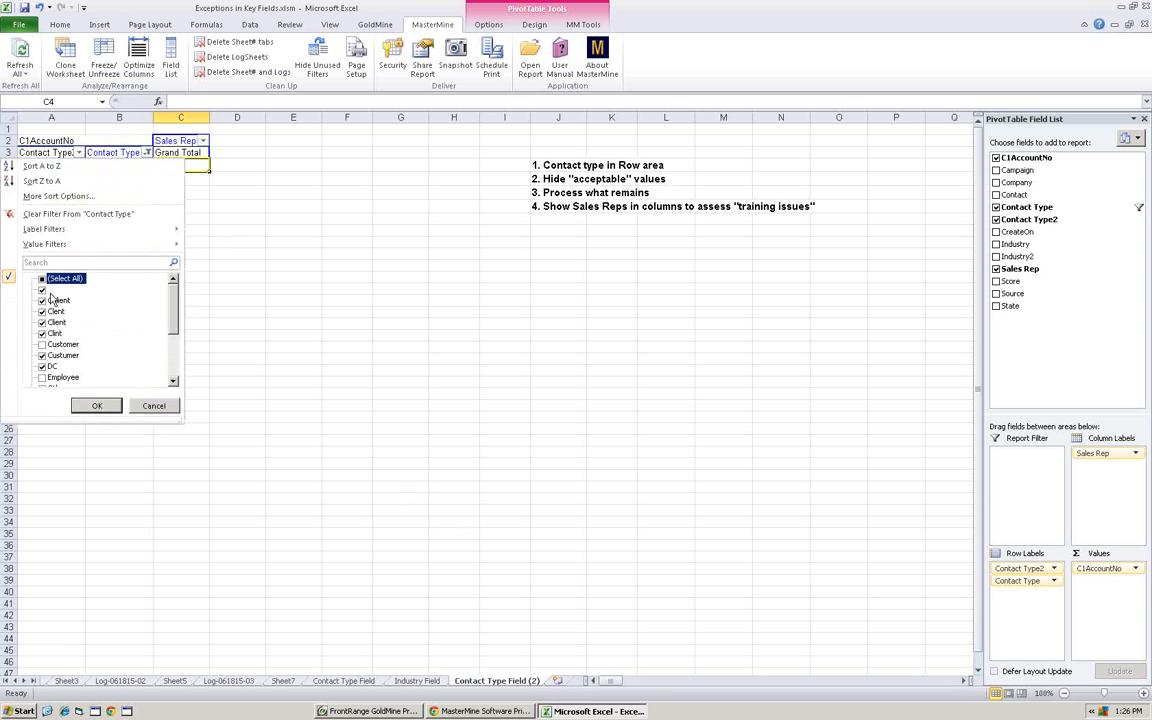
left_click(97, 405)
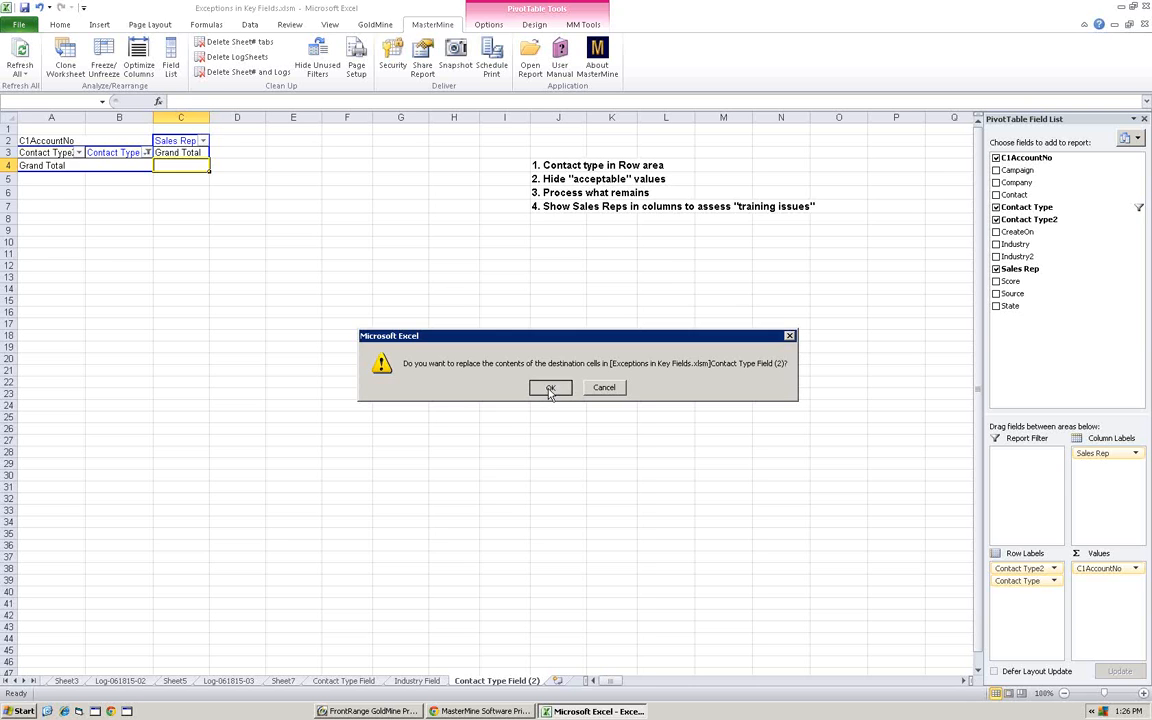
left_click(549, 389)
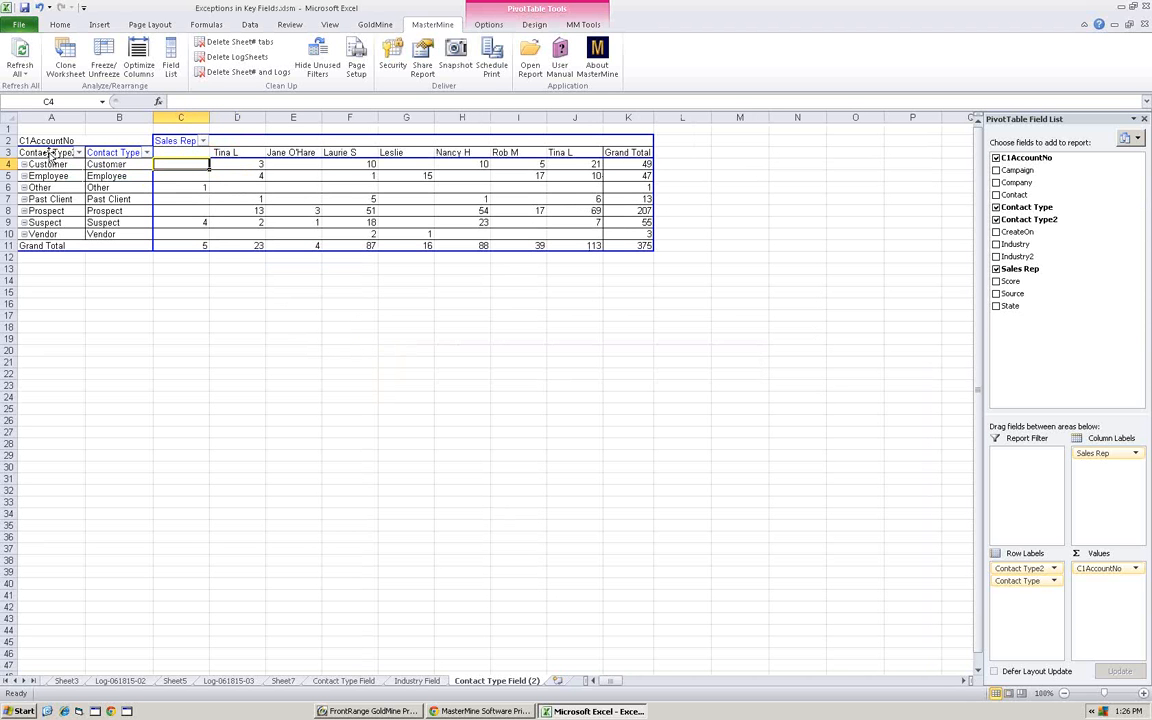
- Ungroup the Contact Type2 field on the cloned report and compare the clone with the original Contact Type Field report
left_click(51, 153)
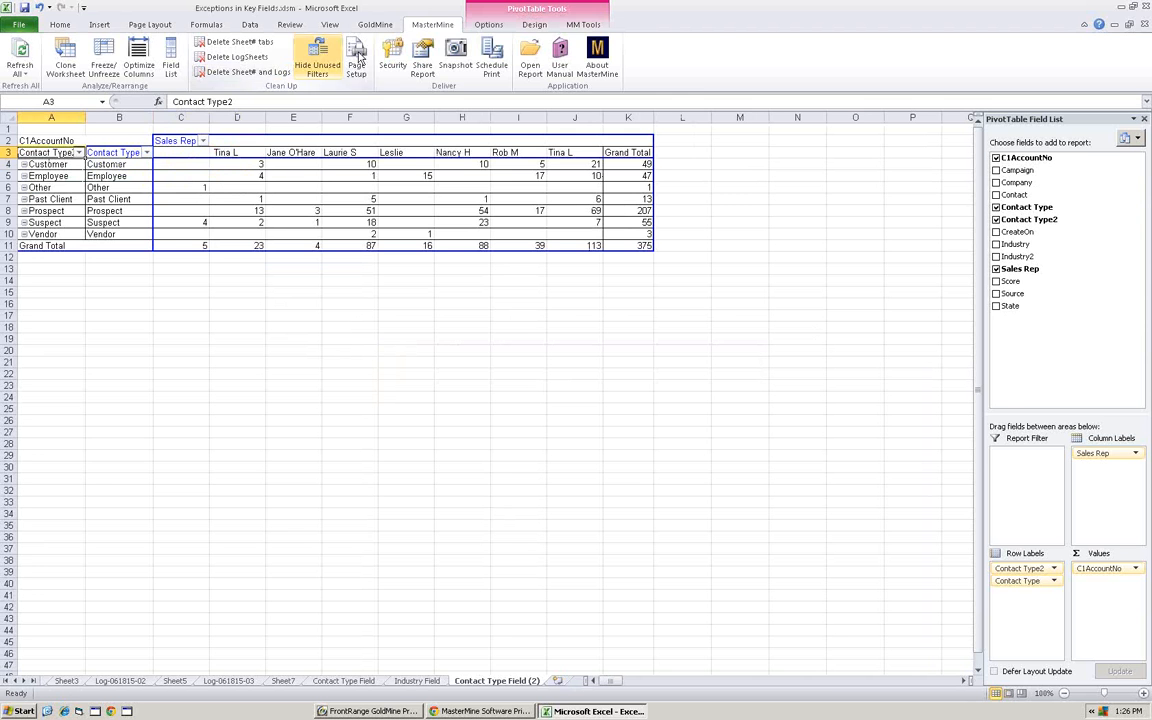
left_click(583, 24)
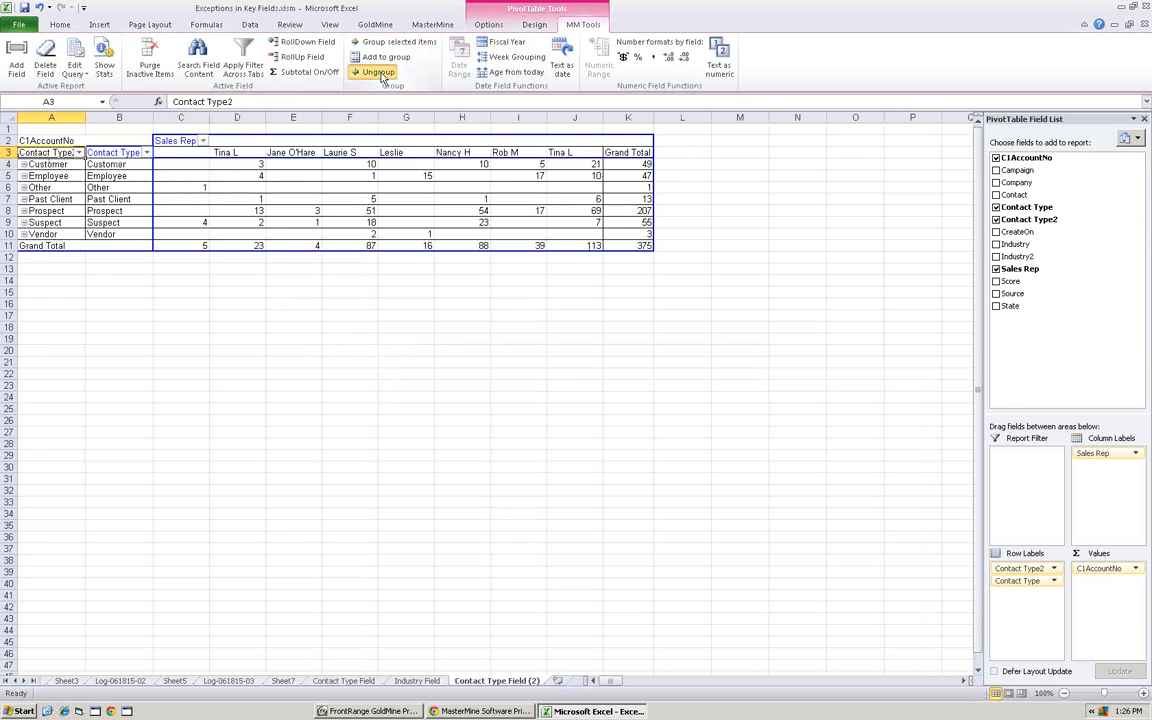
left_click(378, 72)
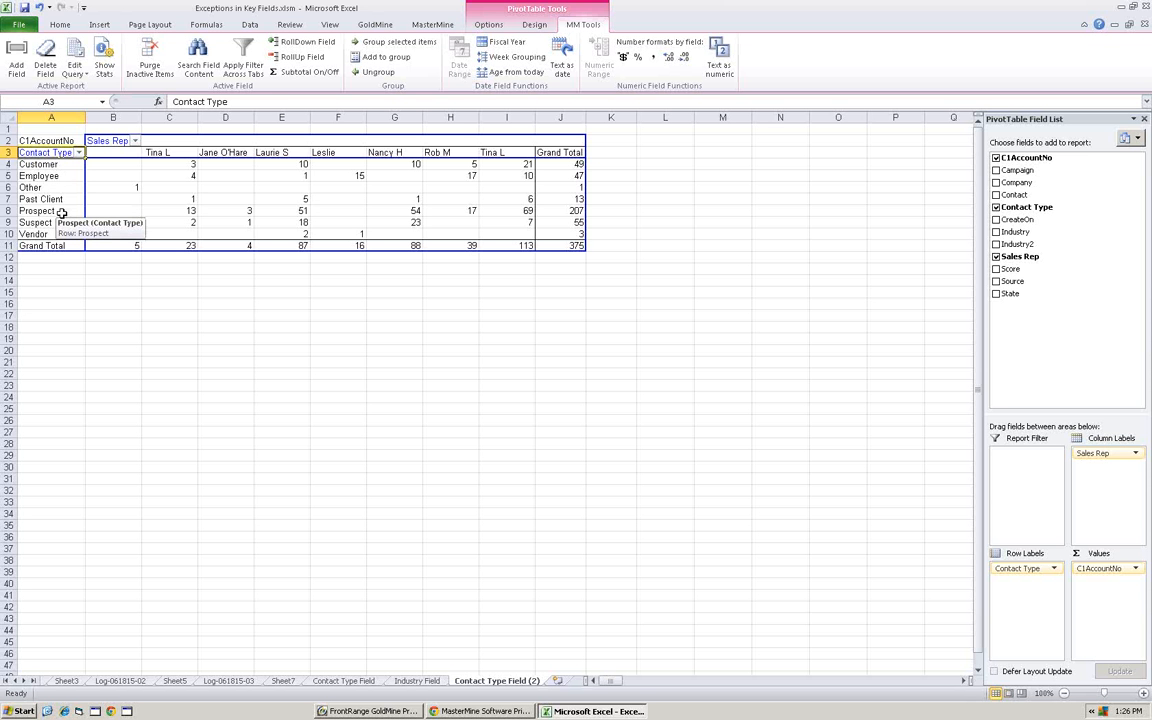
left_click(344, 681)
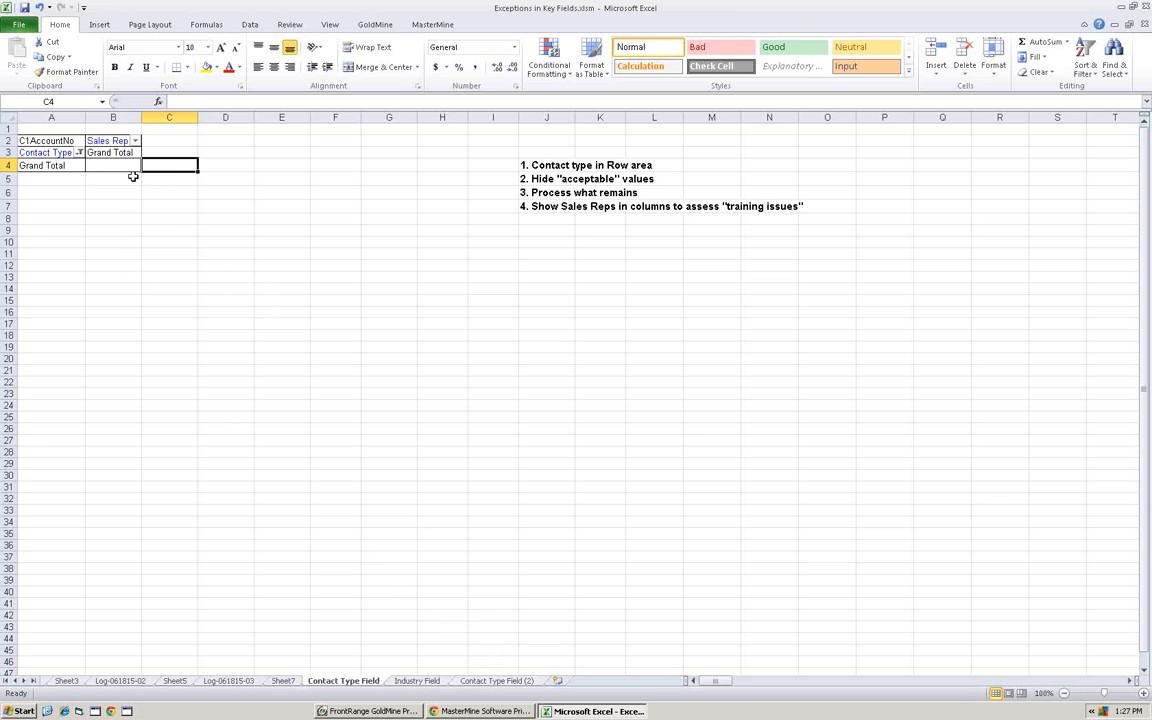
left_click(495, 681)
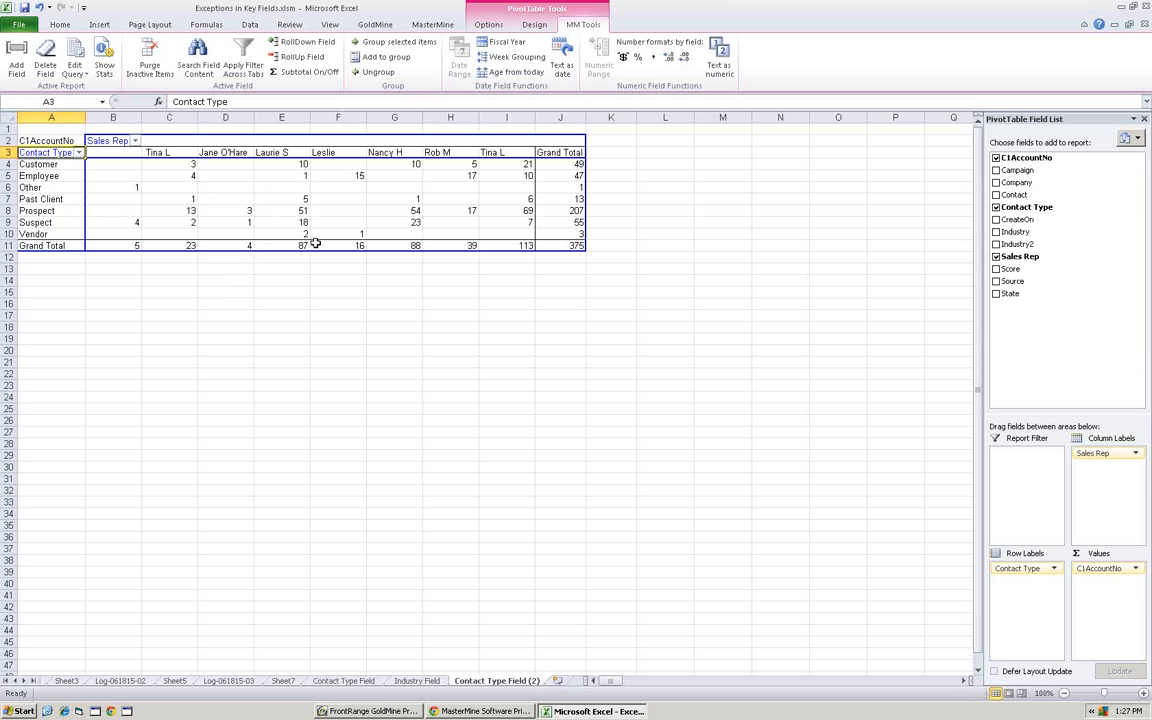
- Drill down from the sales rep grand total of 87 on the cloned report to its contact records
mouse_move(290, 246)
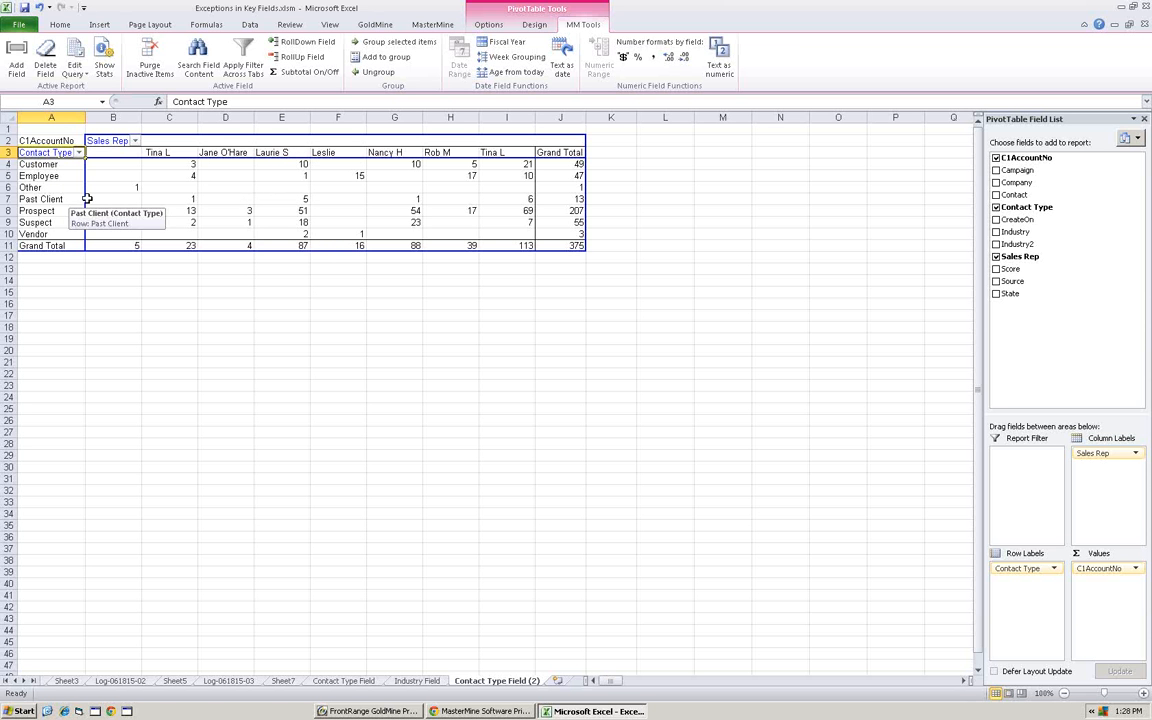
left_click(300, 244)
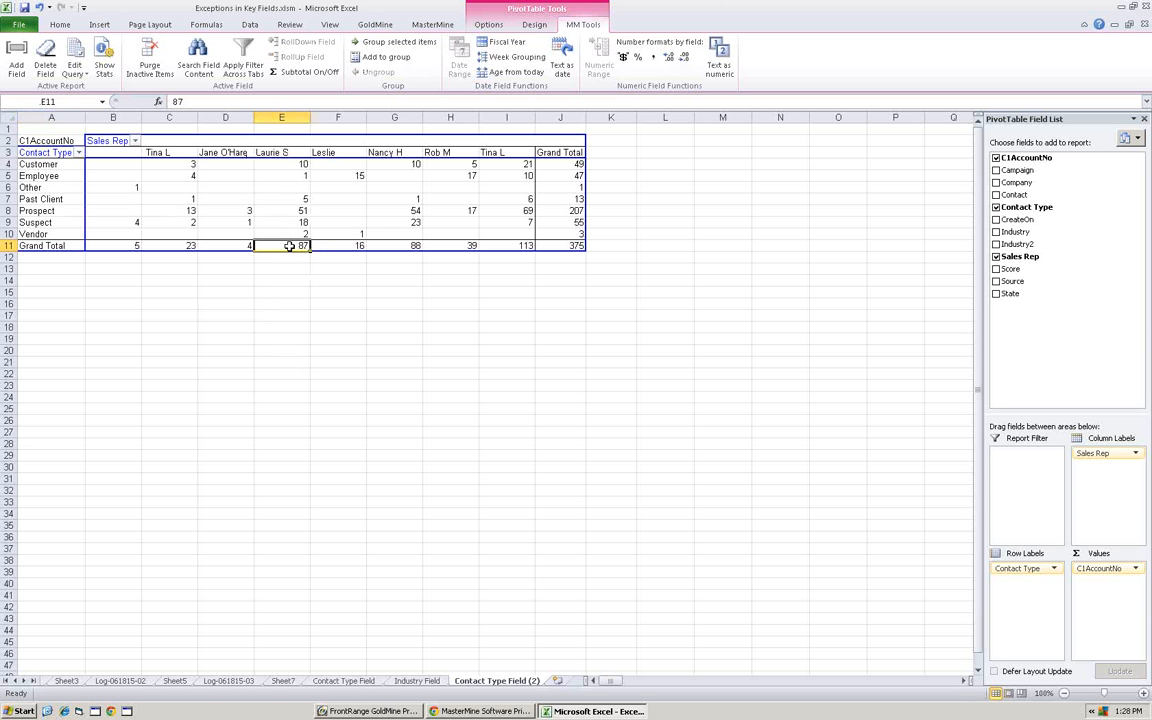
mouse_move(286, 245)
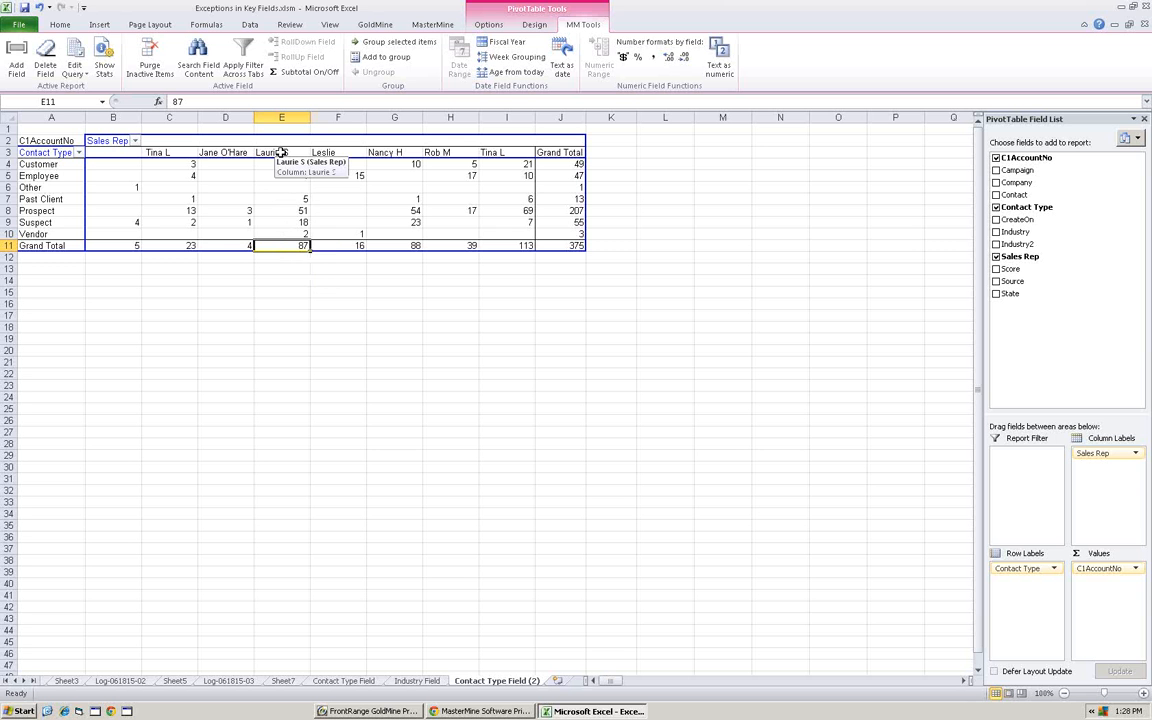
double_click(283, 246)
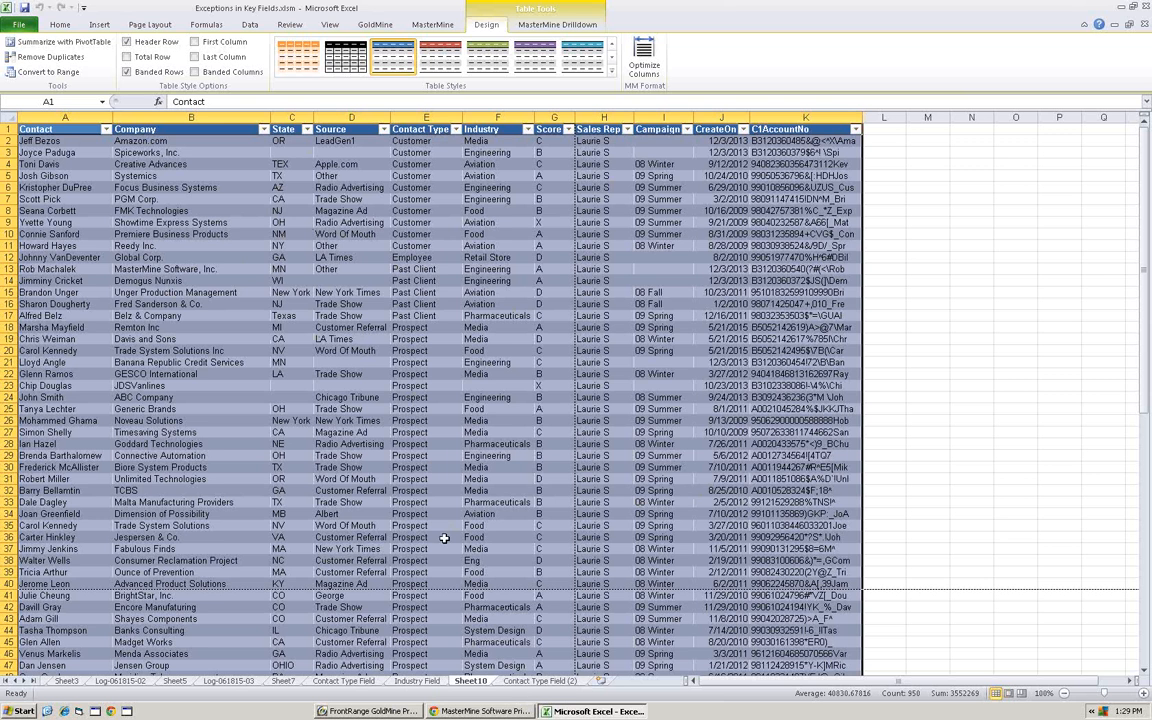
- Switch to GoldMine and view the available Key Reports, closing the list without opening a report
left_click(371, 713)
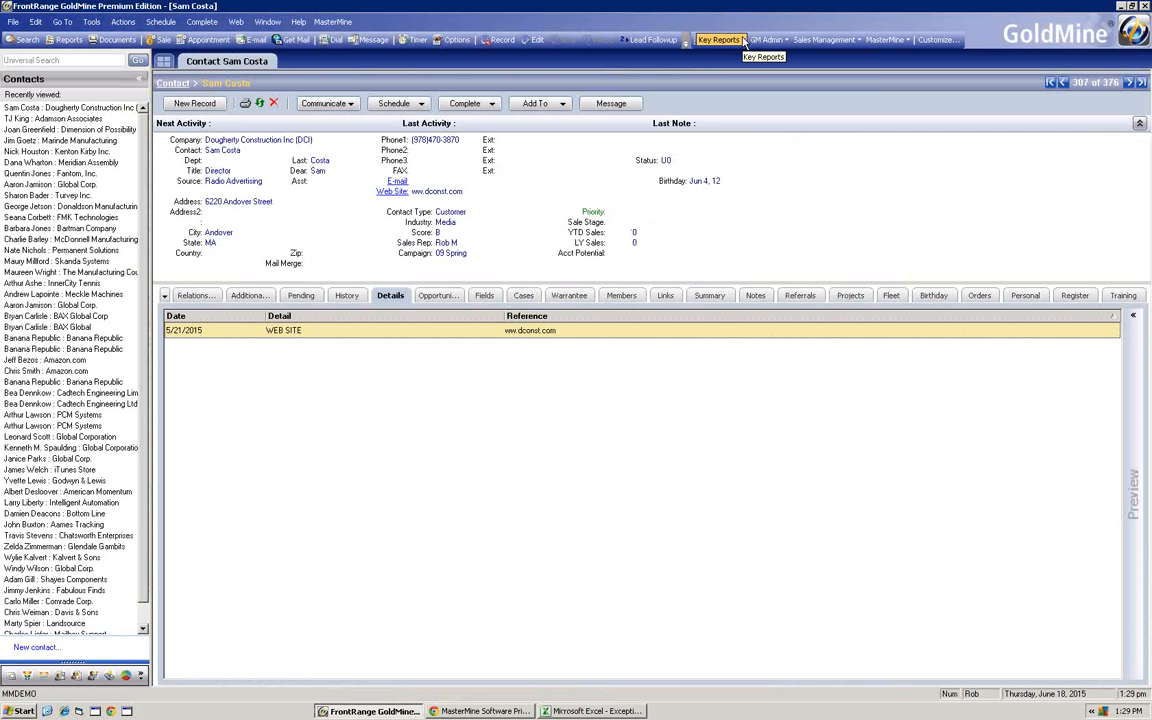
left_click(742, 40)
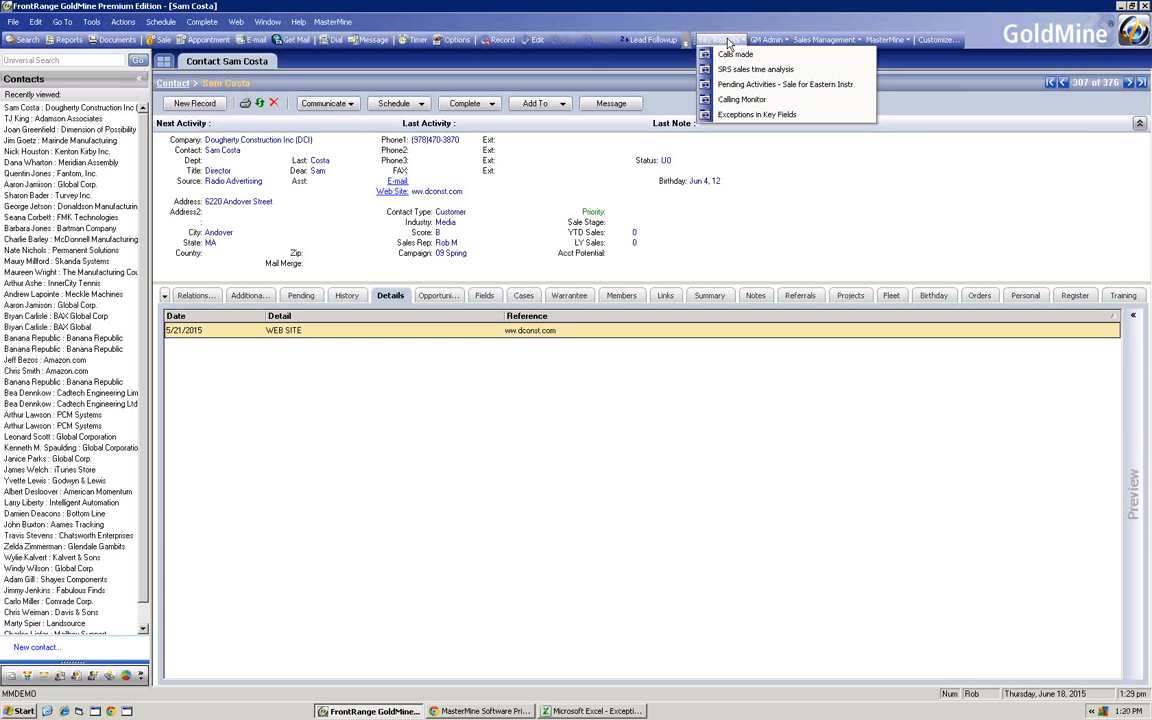
left_click(698, 25)
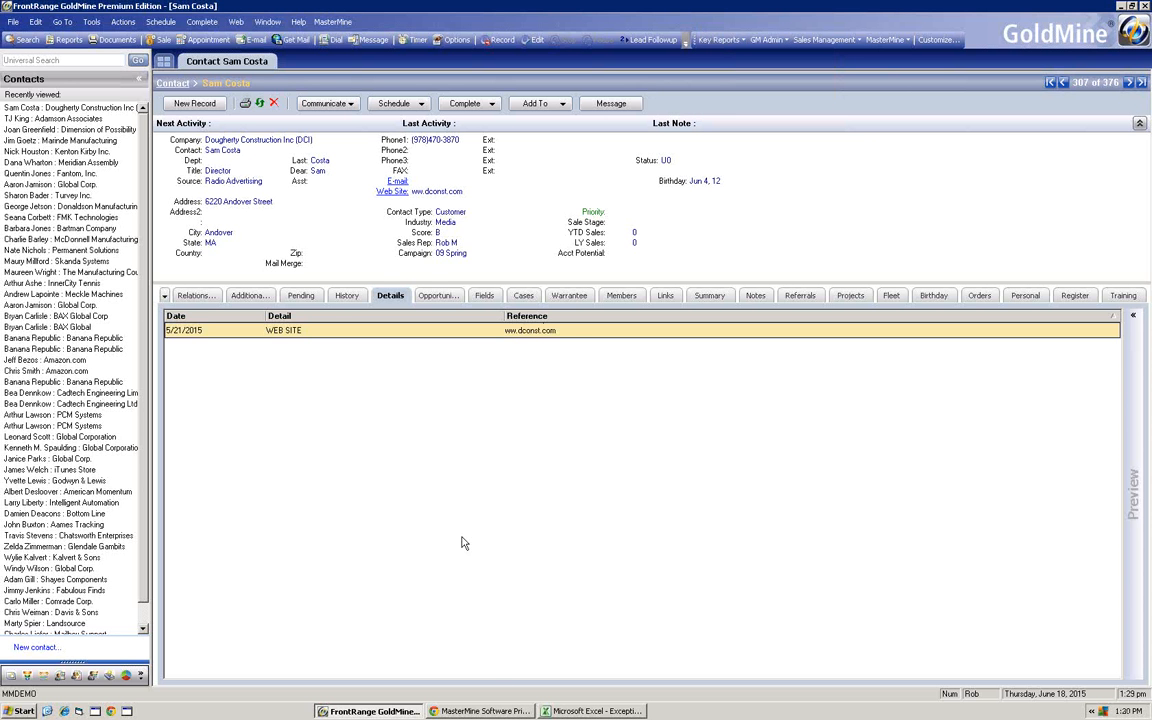
- Switch back to Excel, view the Contact Type Field and Industry Field reports, and check the Industry filter values without changing them
left_click(592, 711)
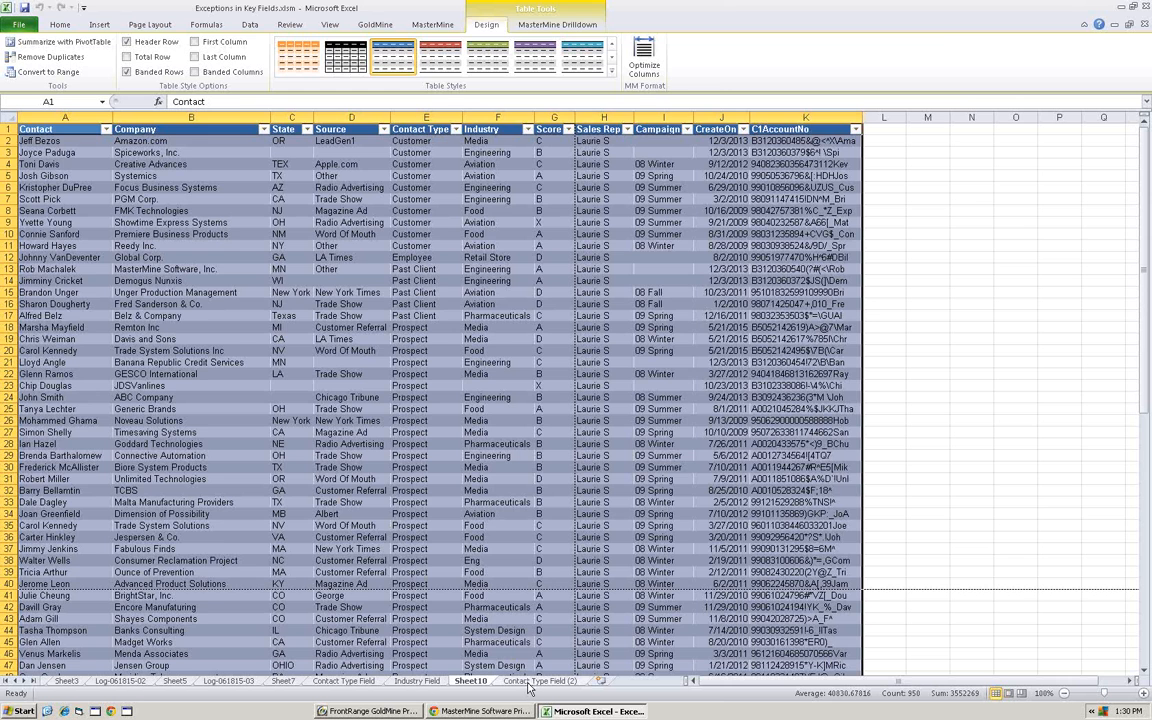
left_click(335, 681)
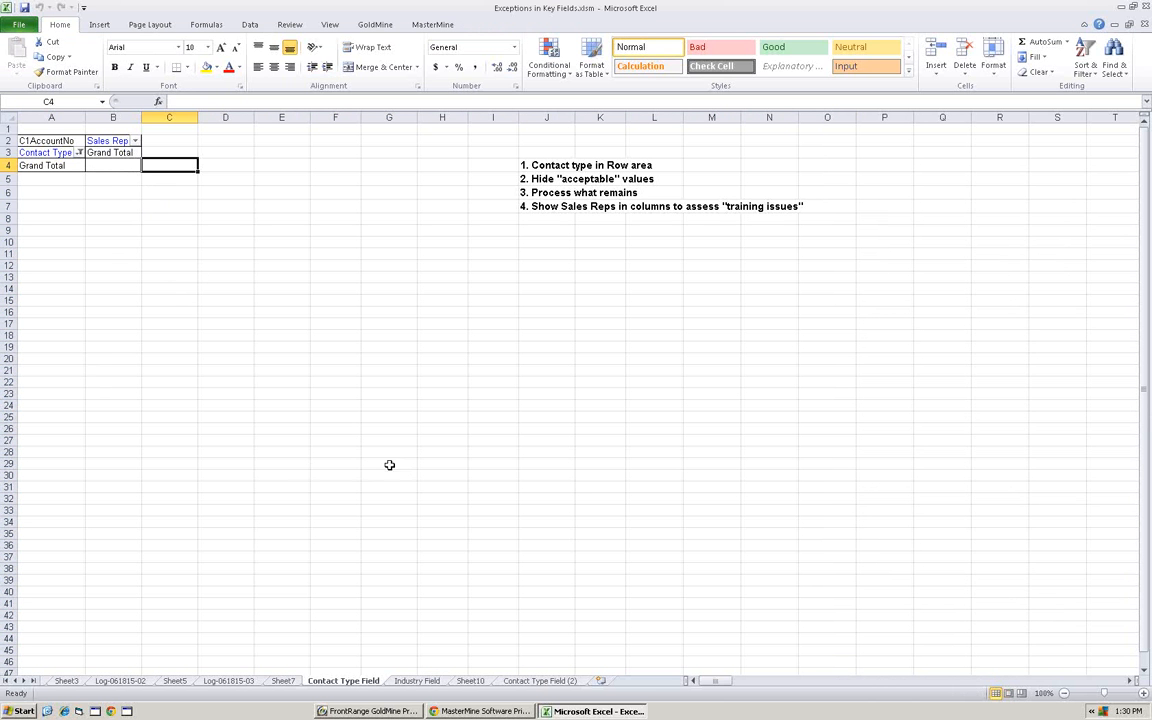
left_click(416, 681)
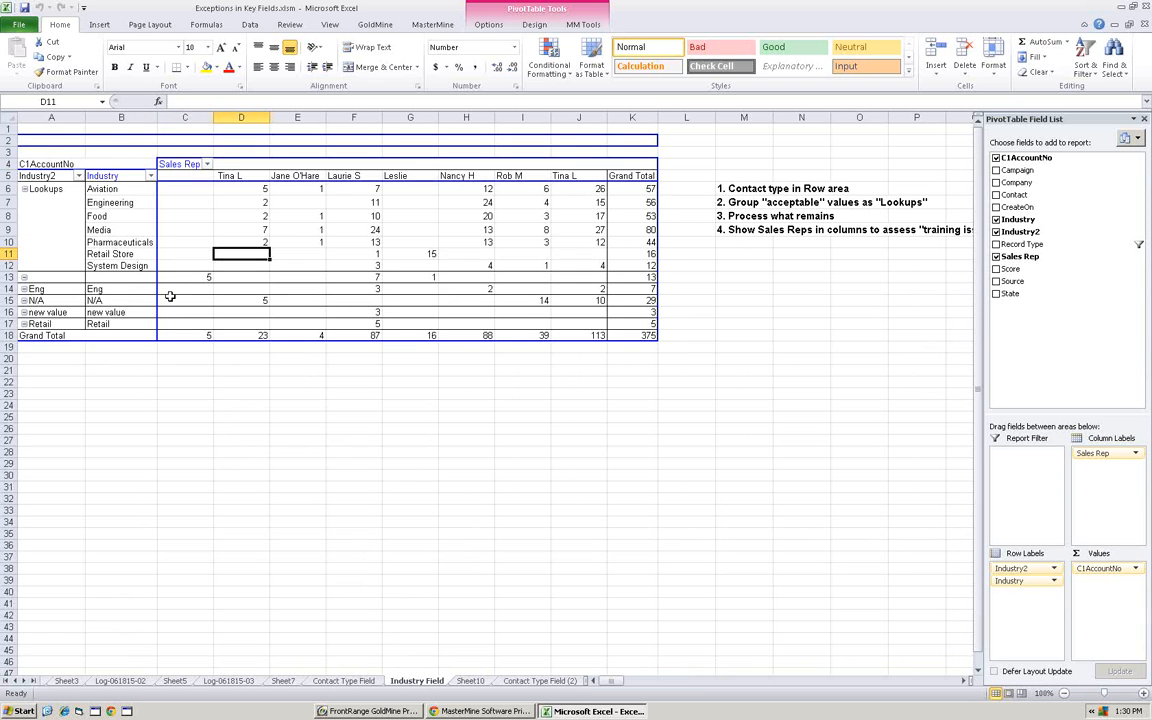
mouse_move(444, 283)
mouse_move(172, 251)
left_click(150, 176)
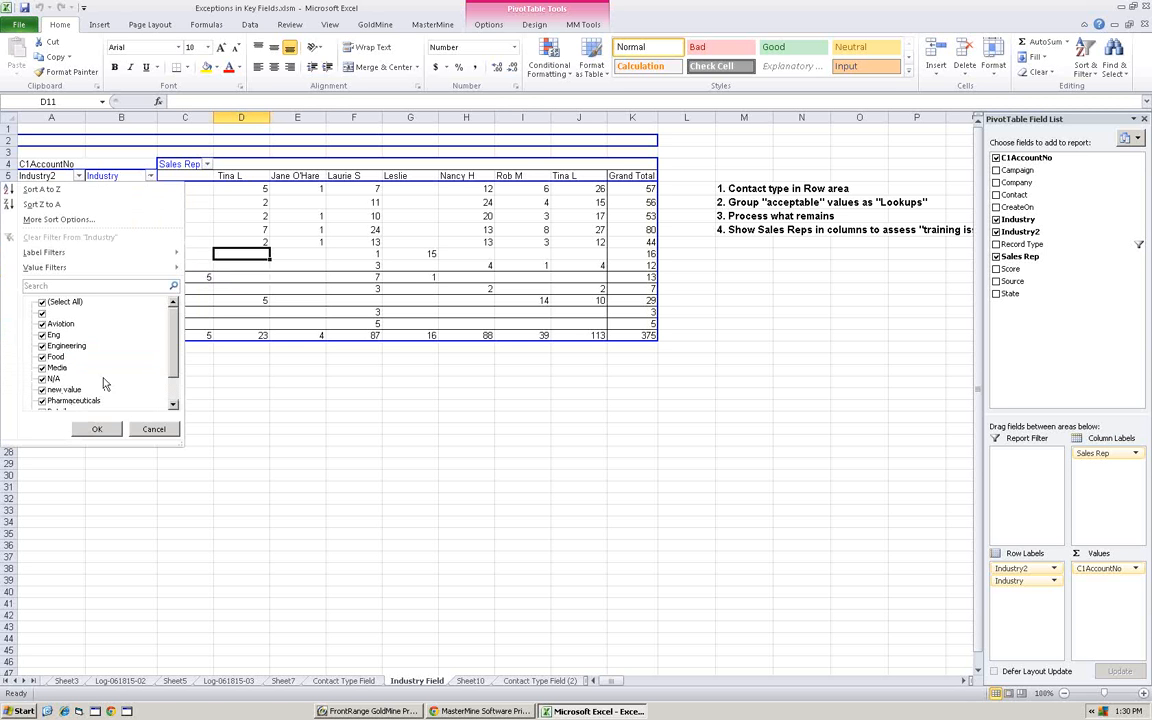
left_click(150, 428)
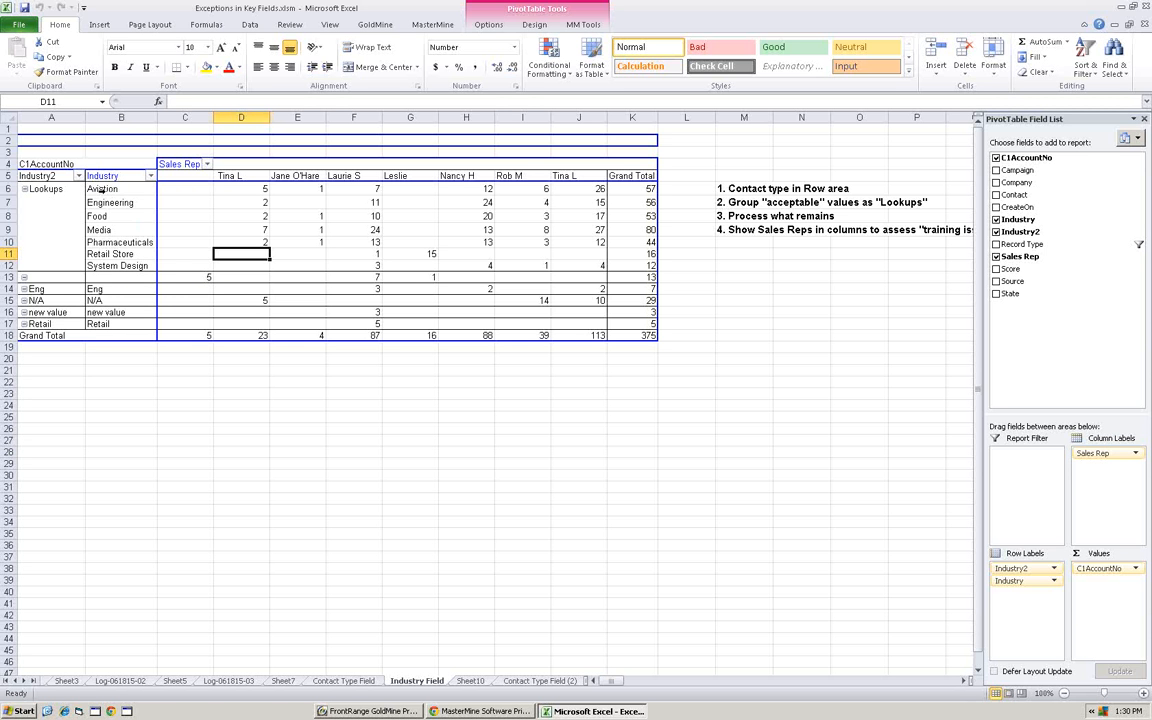
- Ungroup the Lookups group in the Industry2 field of the Industry Field report
left_click(62, 187)
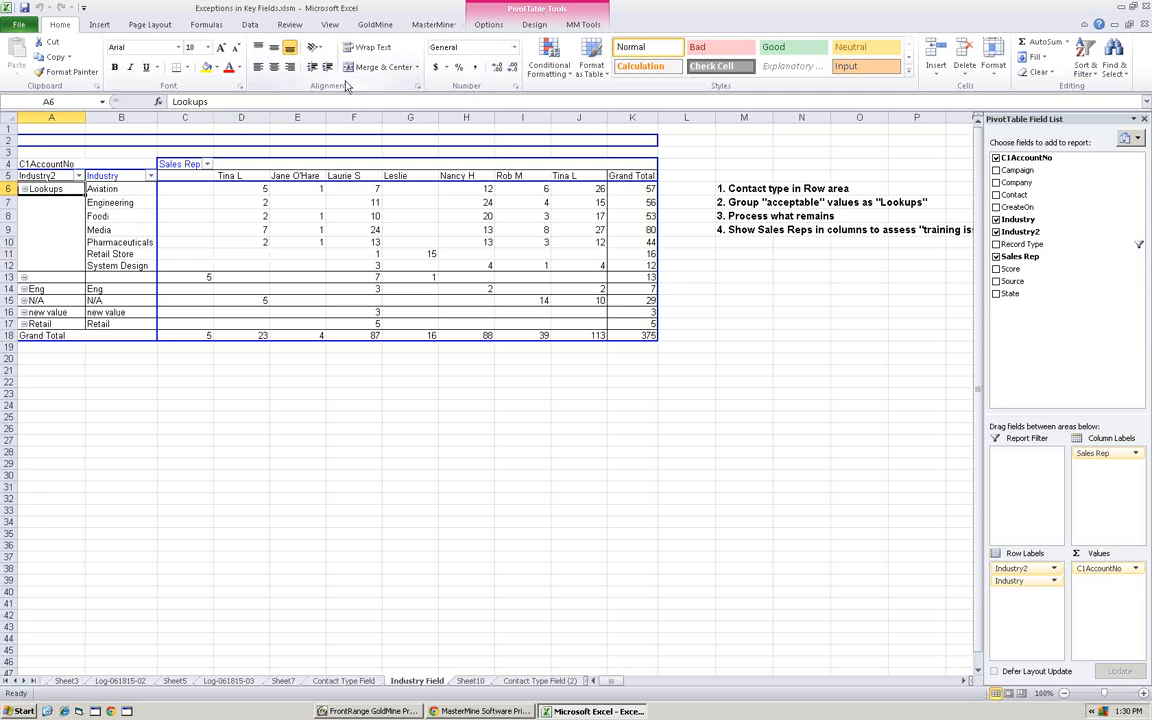
left_click(583, 24)
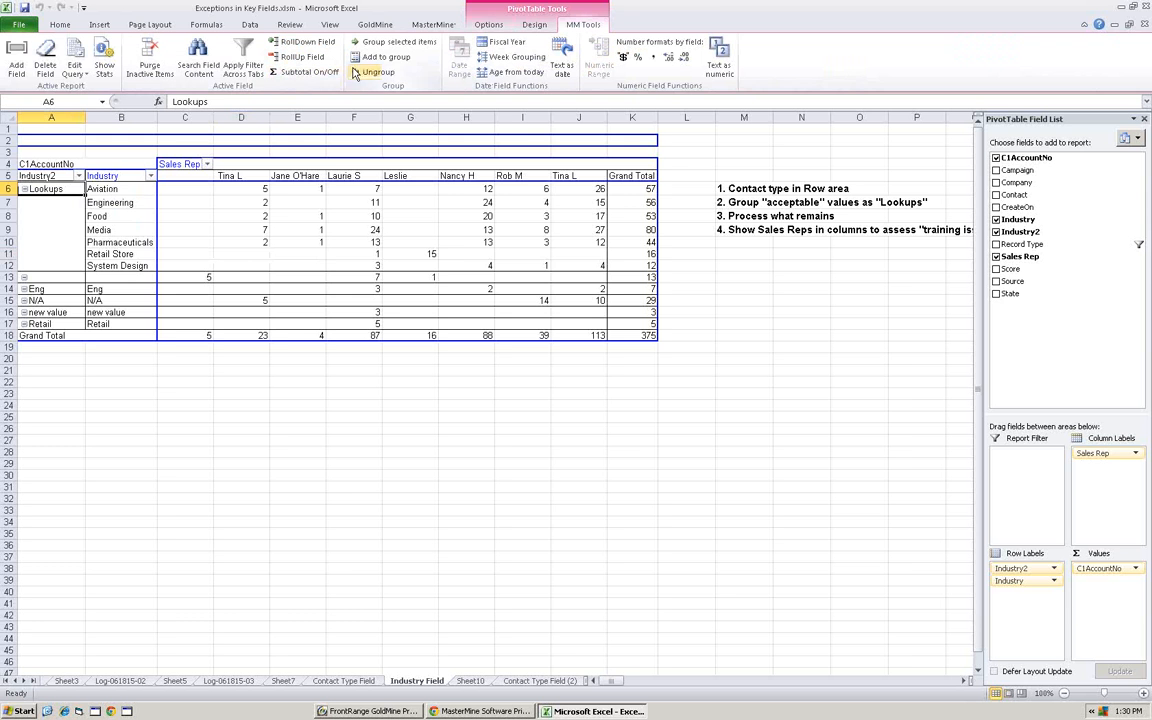
left_click(353, 70)
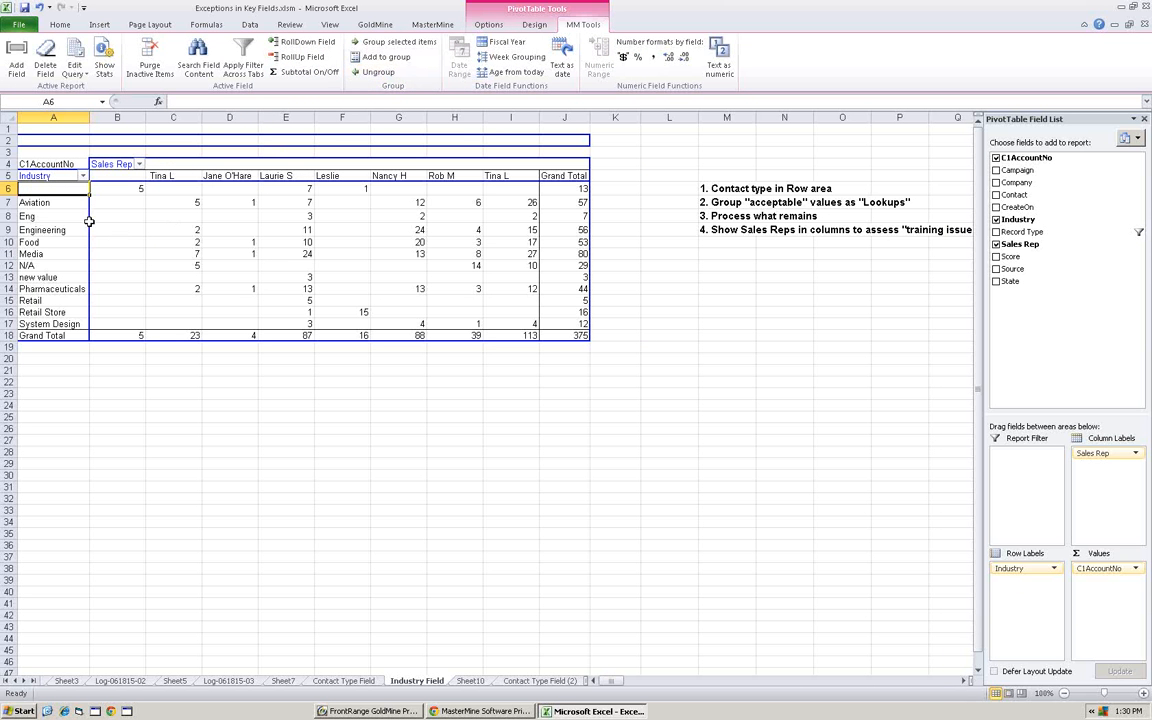
- Group Aviation, Engineering, Food, Media, Pharmaceuticals, Retail Store and System Design in the Industry field under the name Valid
left_click(50, 203)
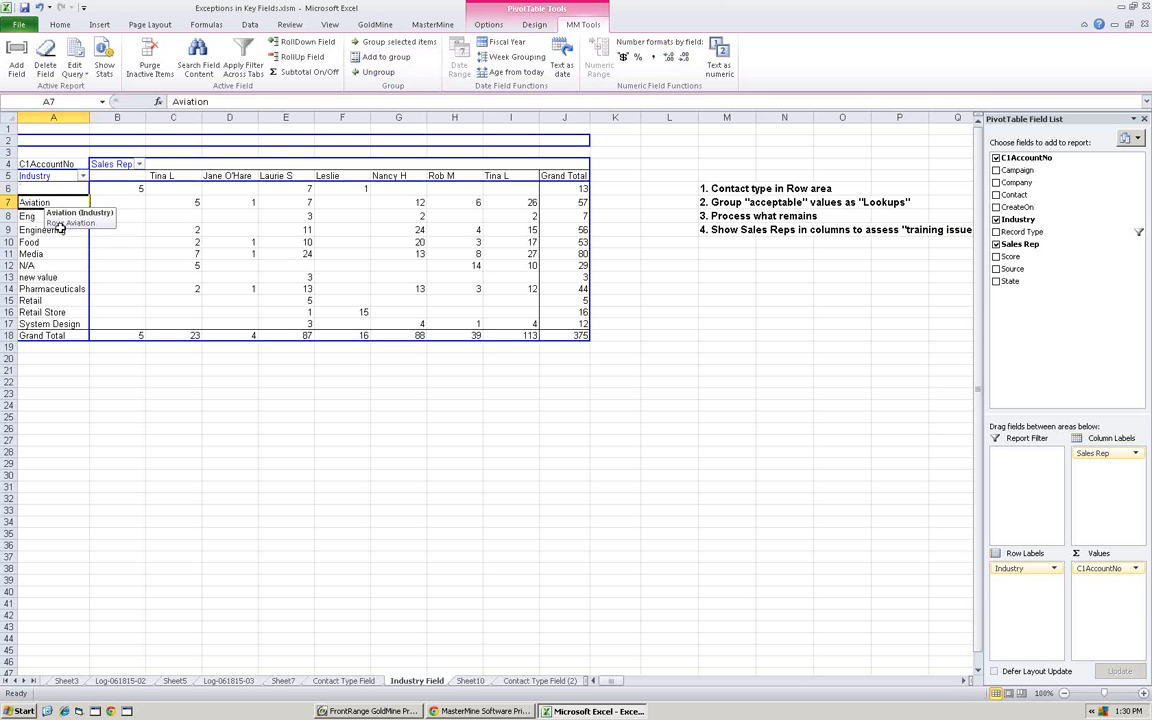
left_click(55, 229, "ctrl")
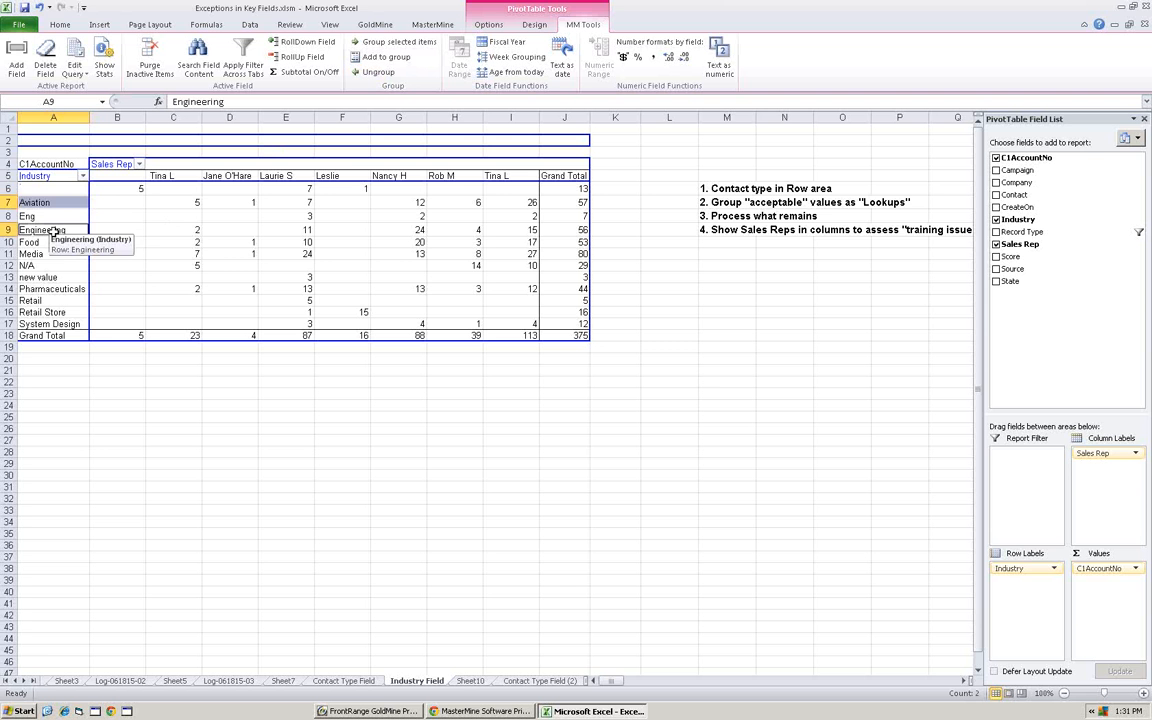
left_click(45, 242, "ctrl")
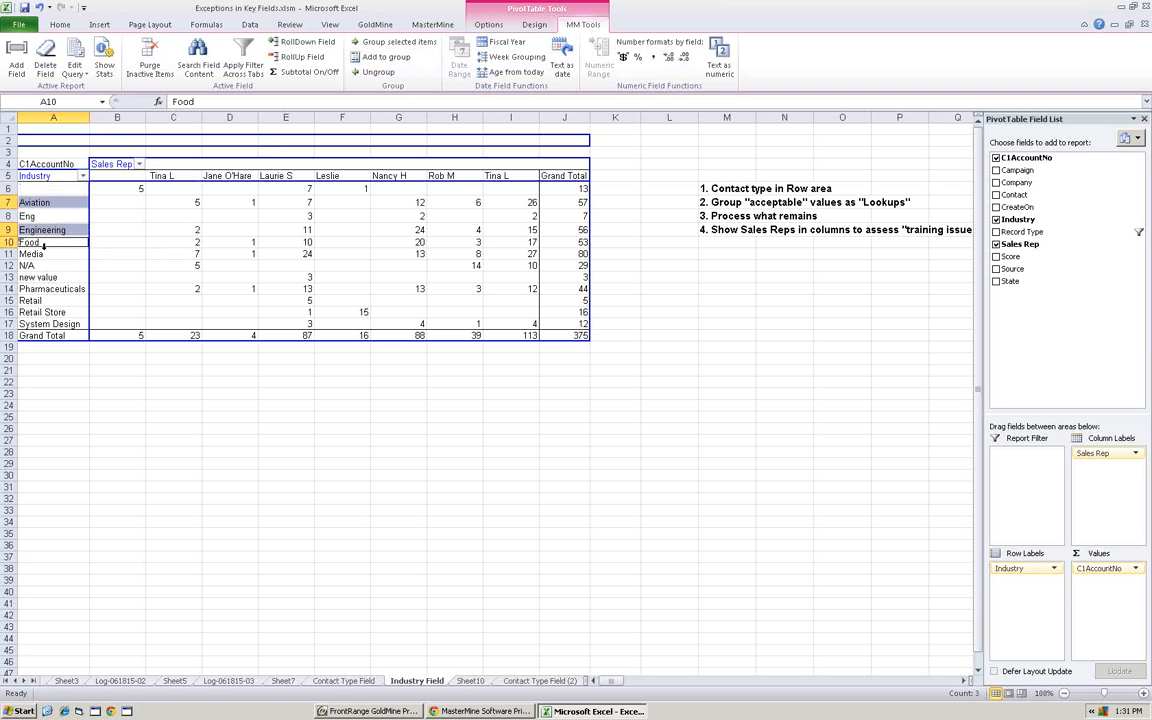
left_click(45, 254, "ctrl")
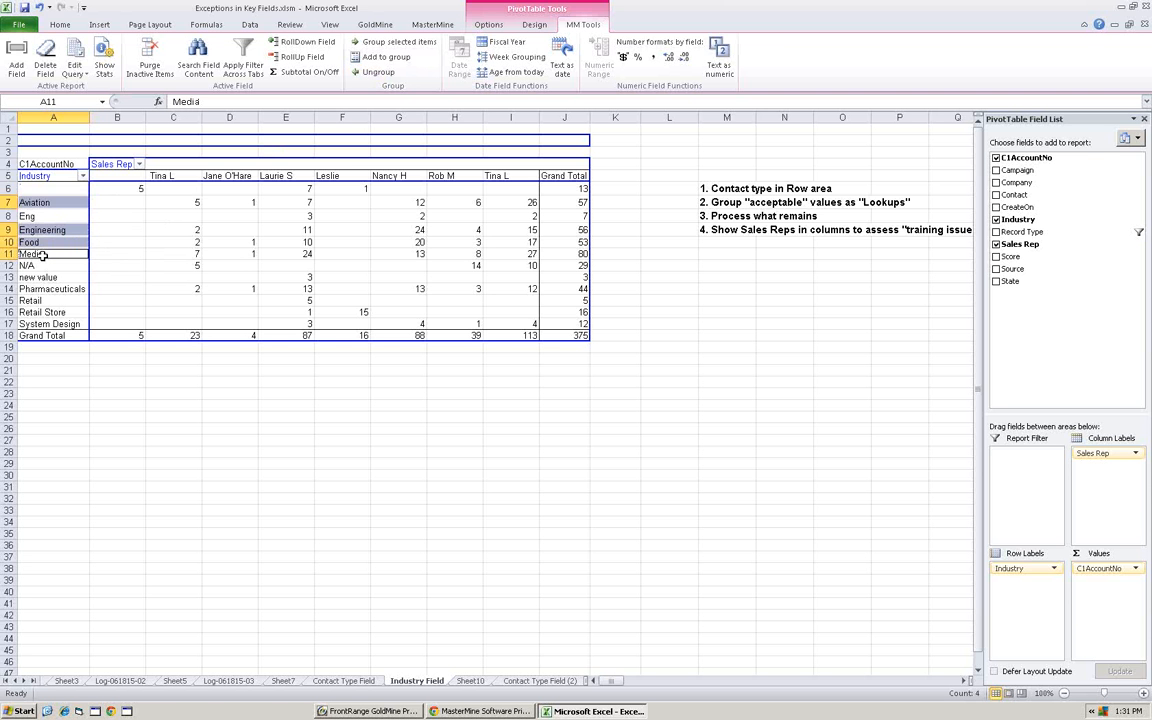
left_click(55, 312, "ctrl")
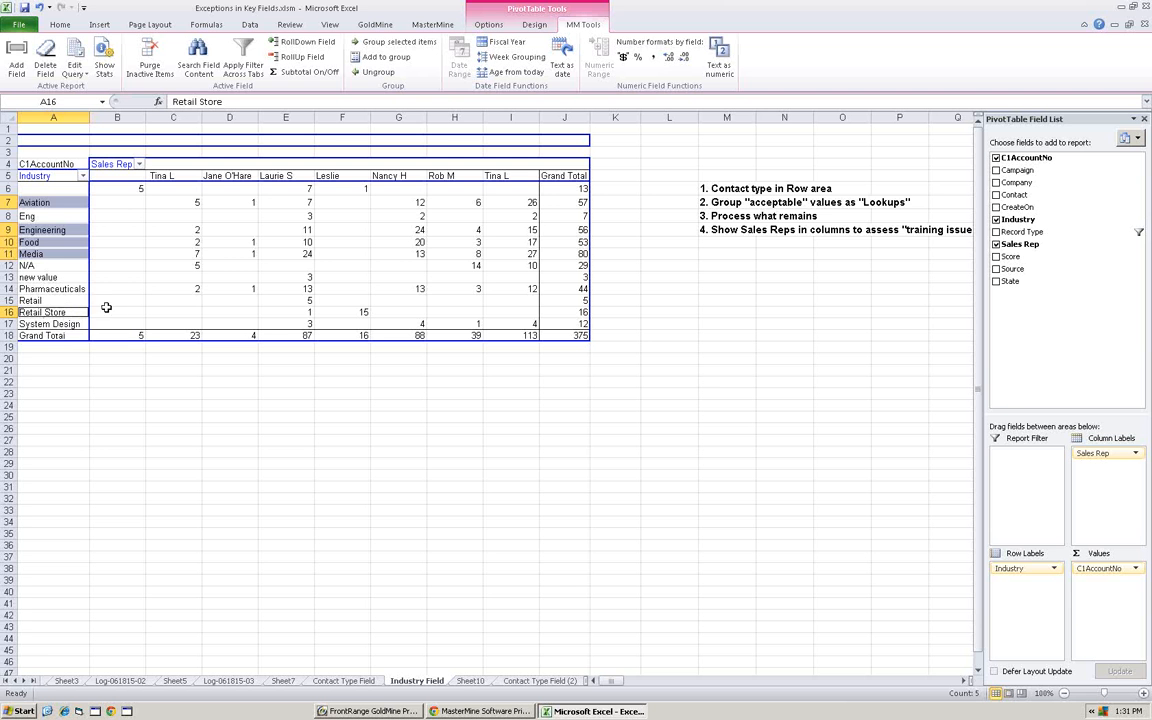
left_click(58, 324, "ctrl")
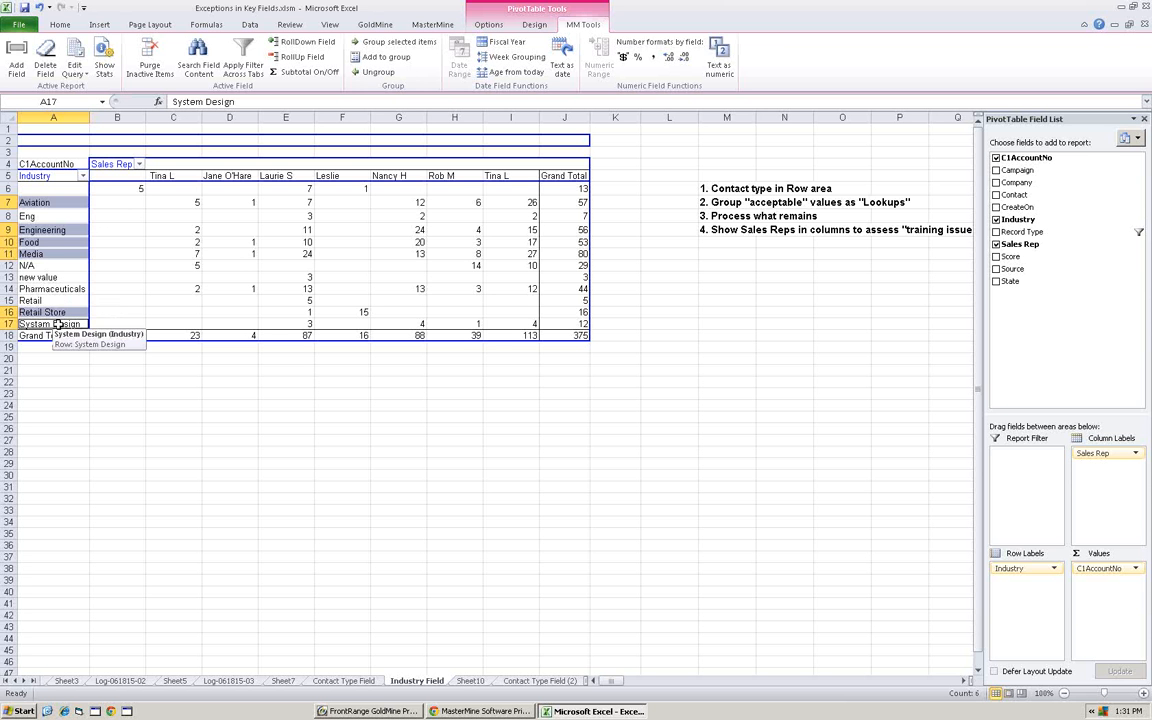
left_click(56, 289, "ctrl")
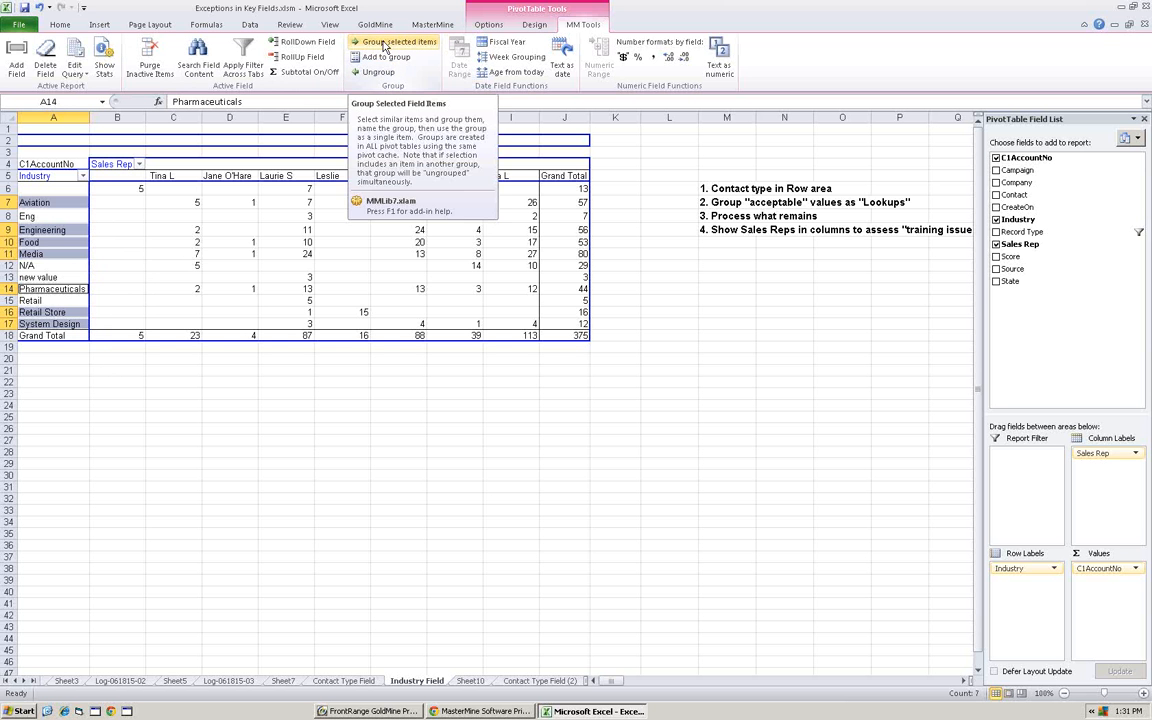
left_click(383, 45)
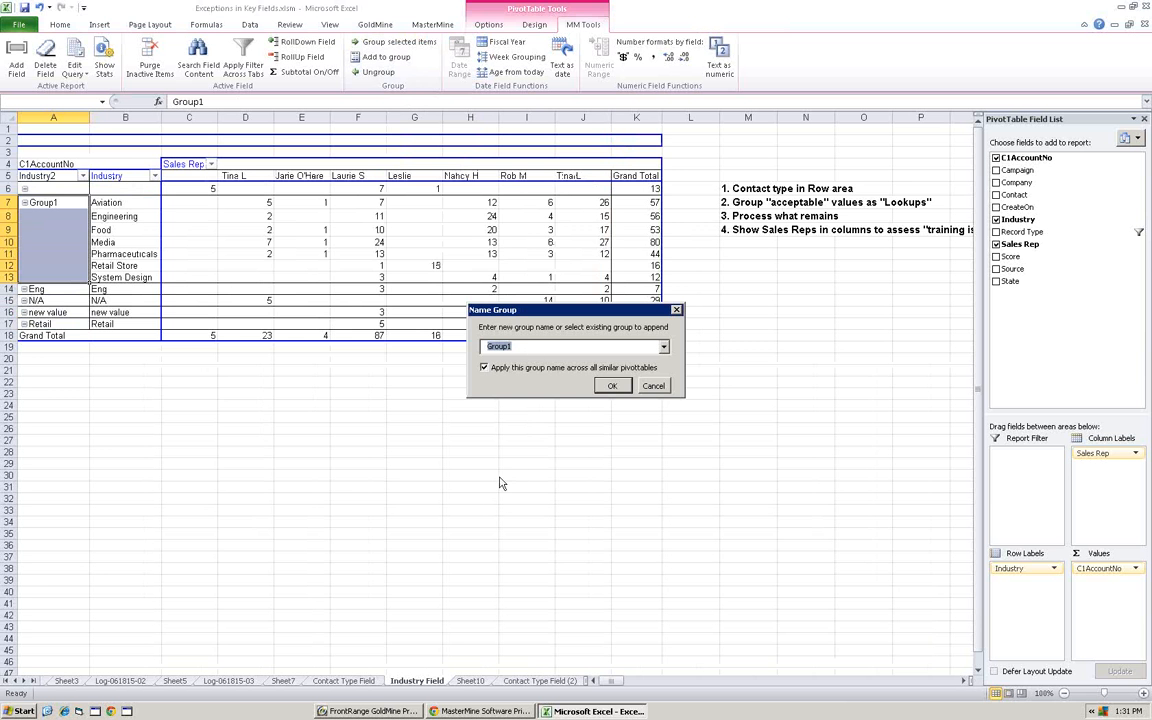
type("Valid")
key("Return")
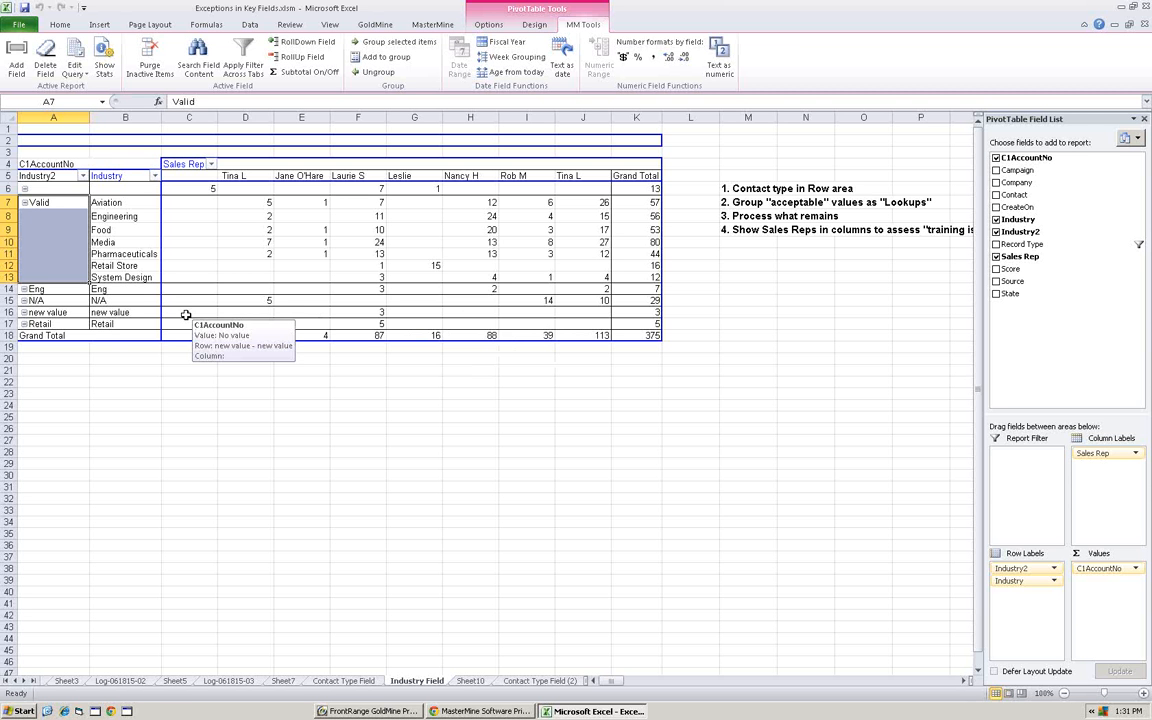
- Add the N/A industry value to the Valid group and select the remaining "new value" entry
left_click(101, 301)
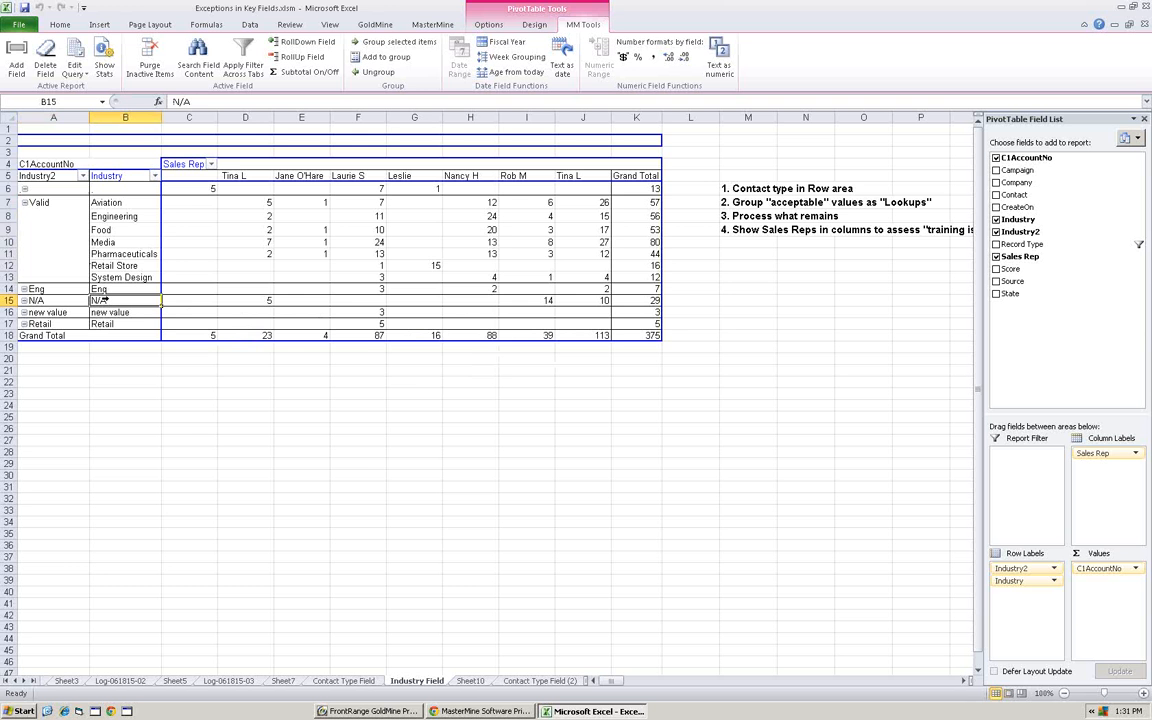
left_click(368, 73)
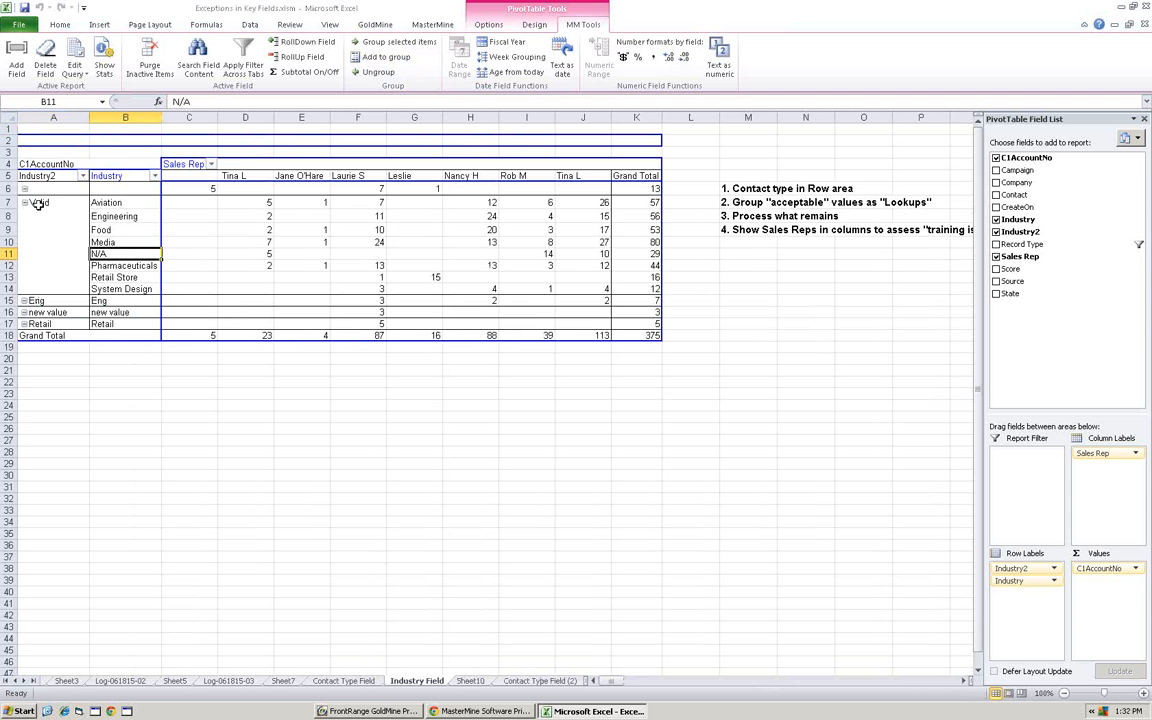
left_click(110, 312)
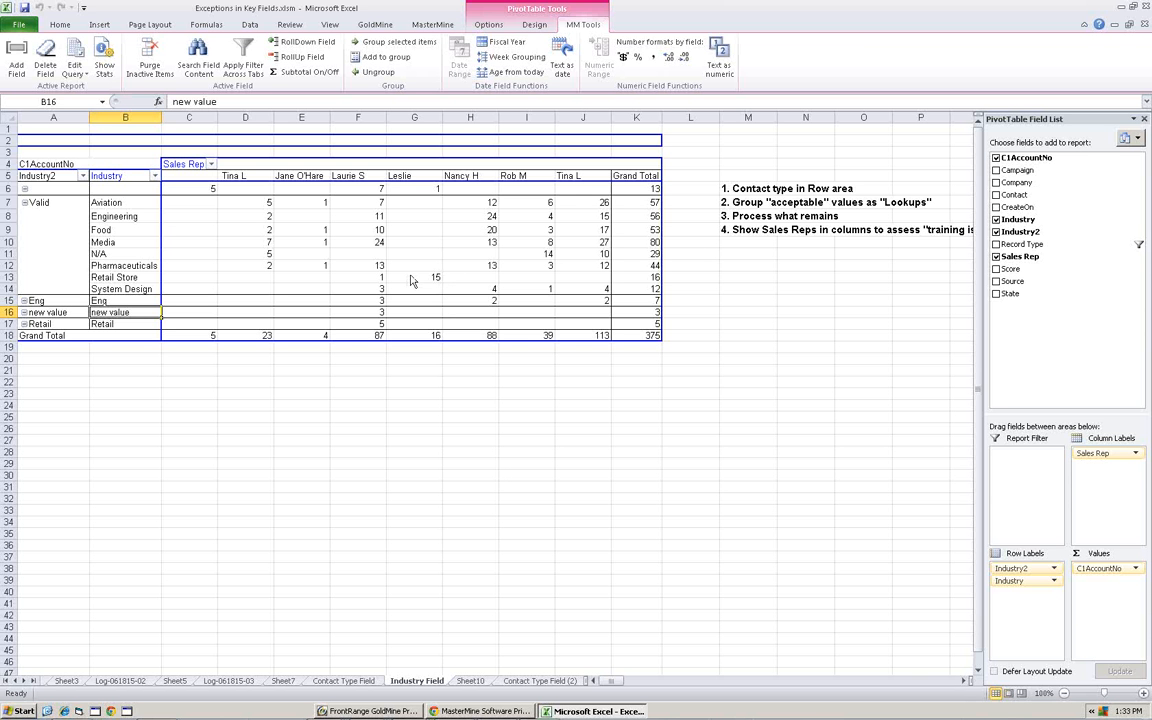
- Switch to GoldMine and view the open contact's LY Sales field and history records
left_click(372, 711)
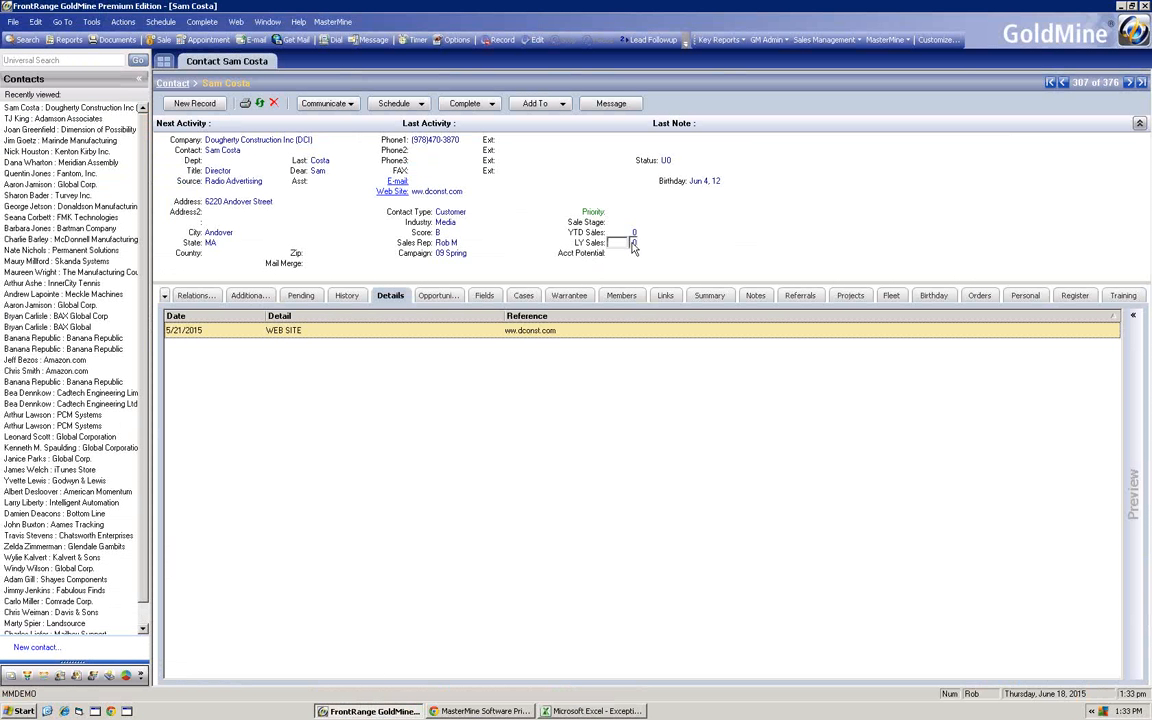
left_click(633, 243)
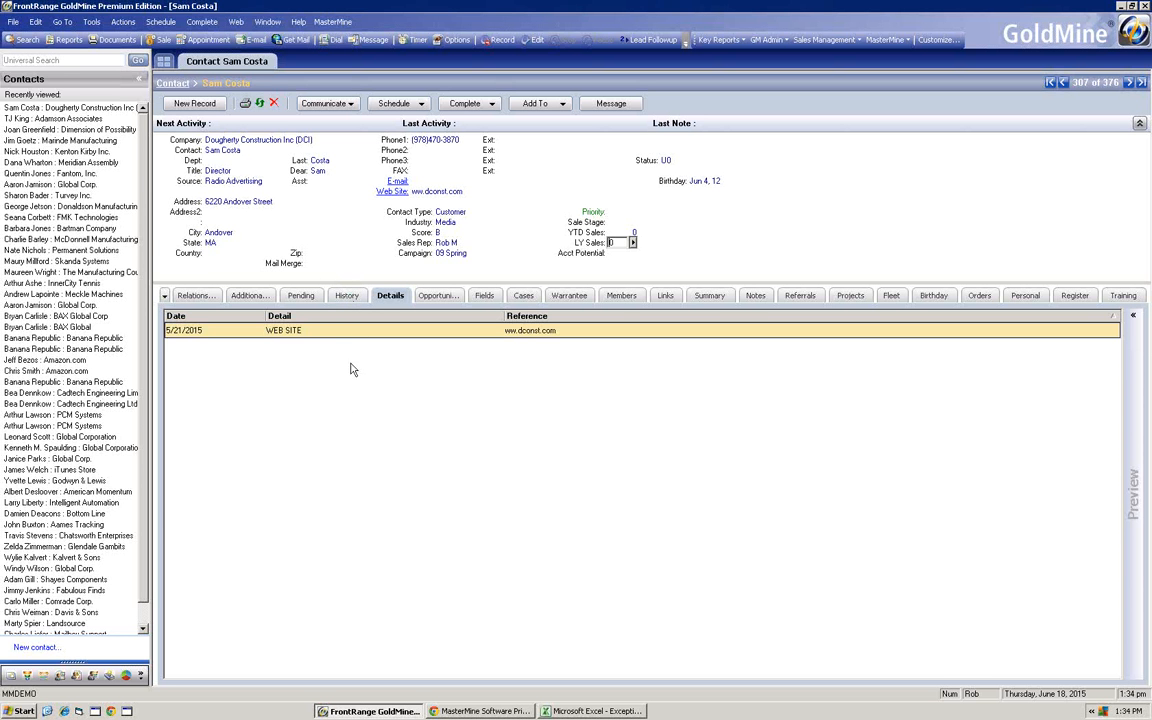
left_click(346, 295)
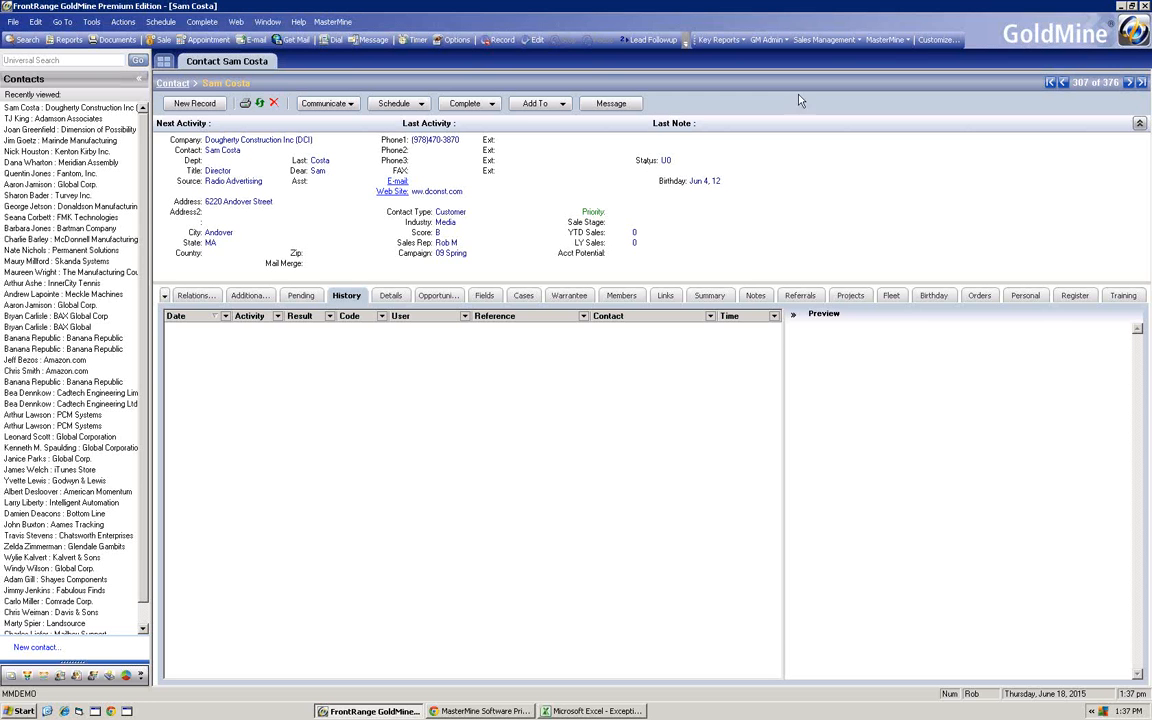
- Set up a new MasterMine report on History activities, limited to the Sale activity type
left_click(884, 40)
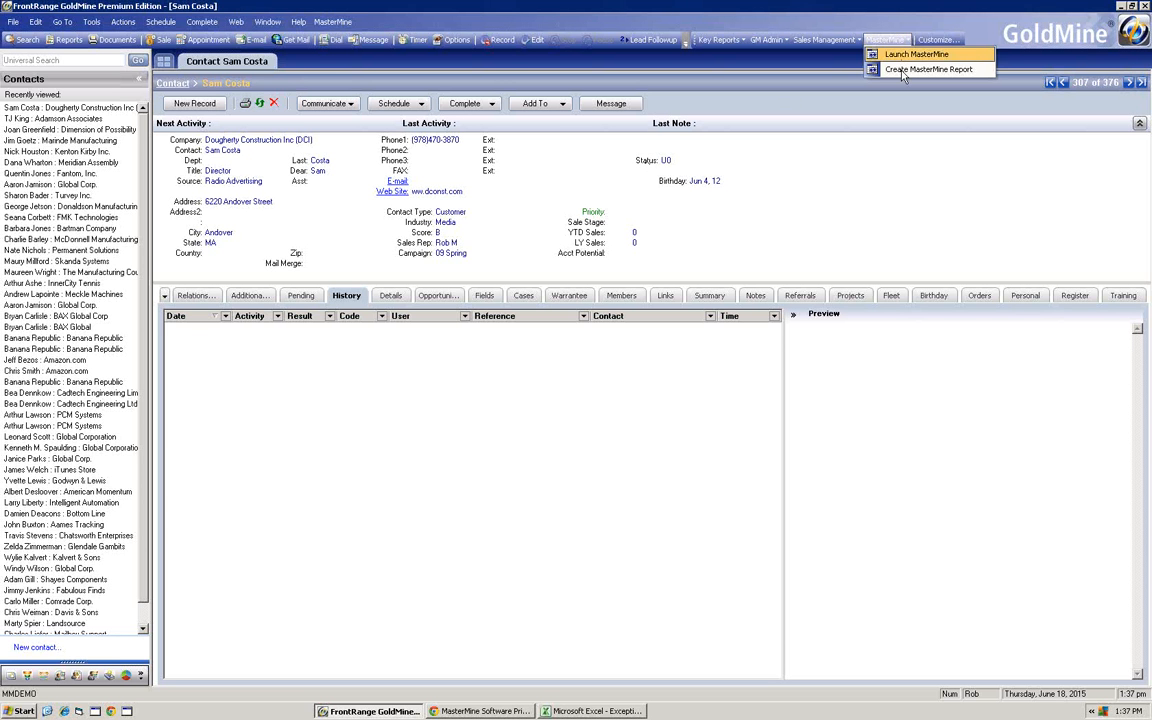
left_click(902, 70)
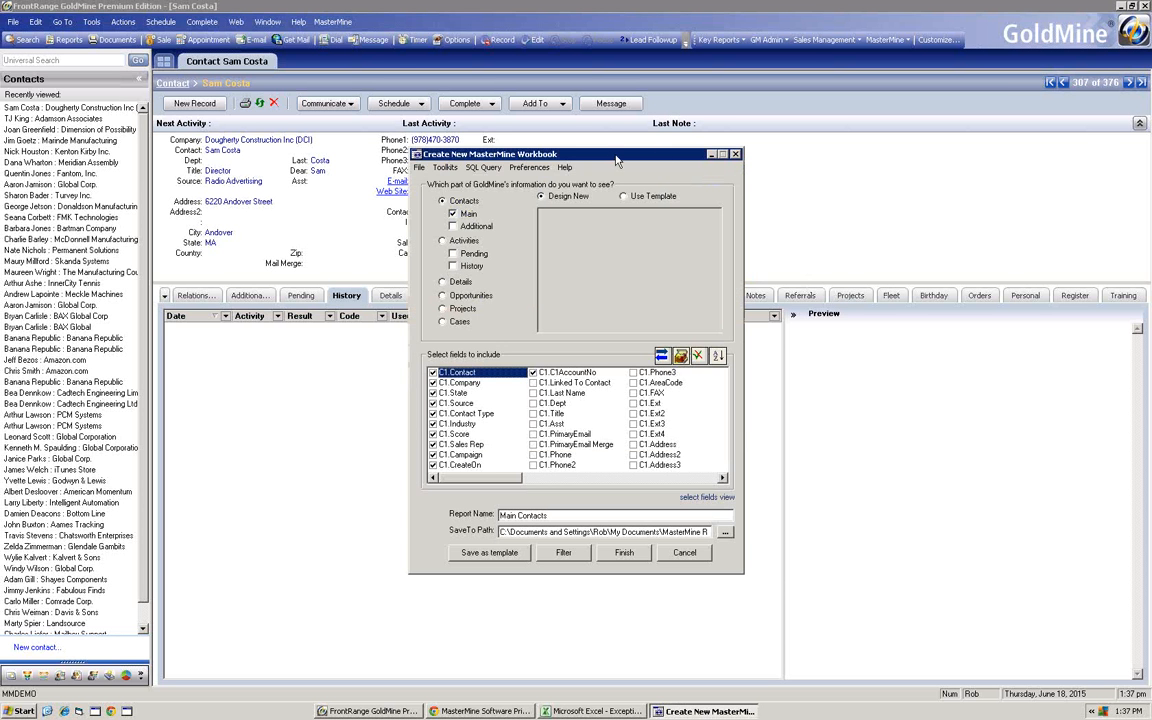
left_click_drag(616, 156, 878, 155)
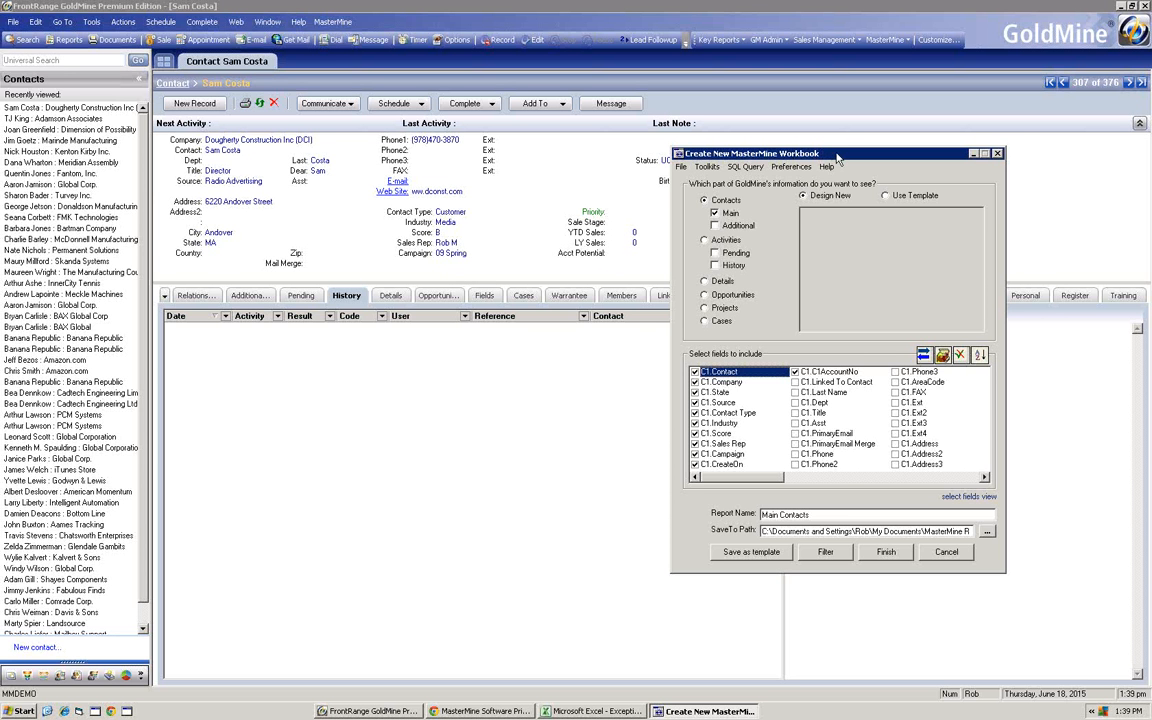
left_click_drag(838, 154, 856, 110)
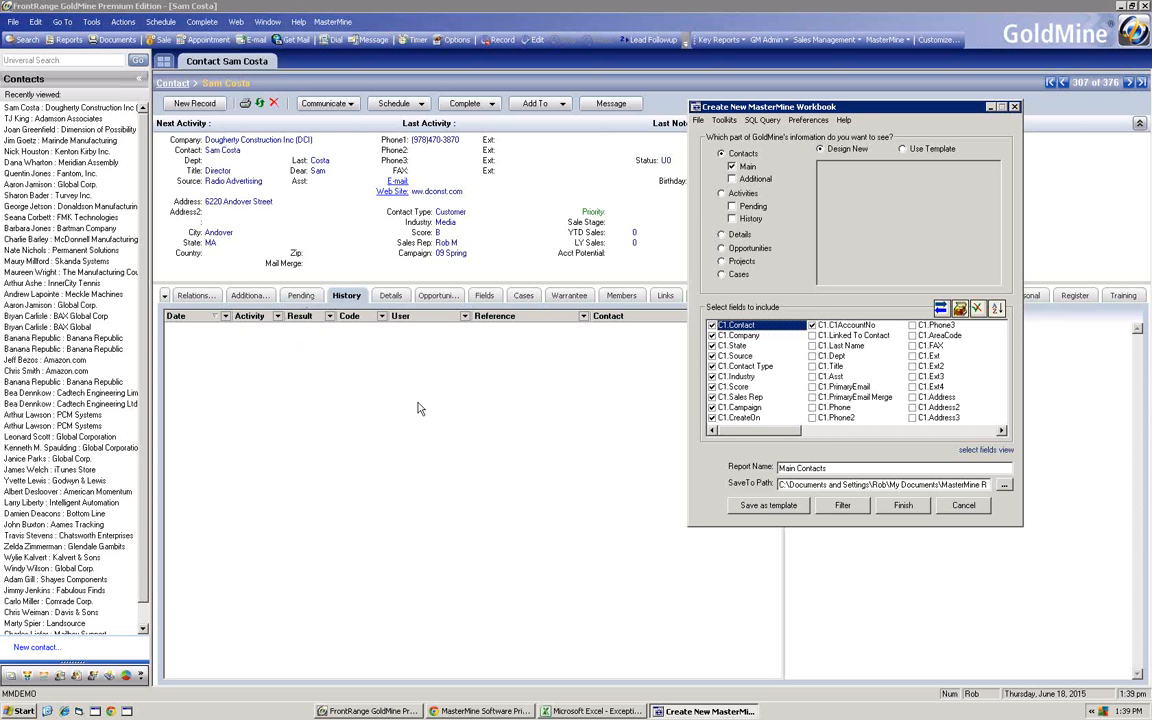
left_click(732, 219)
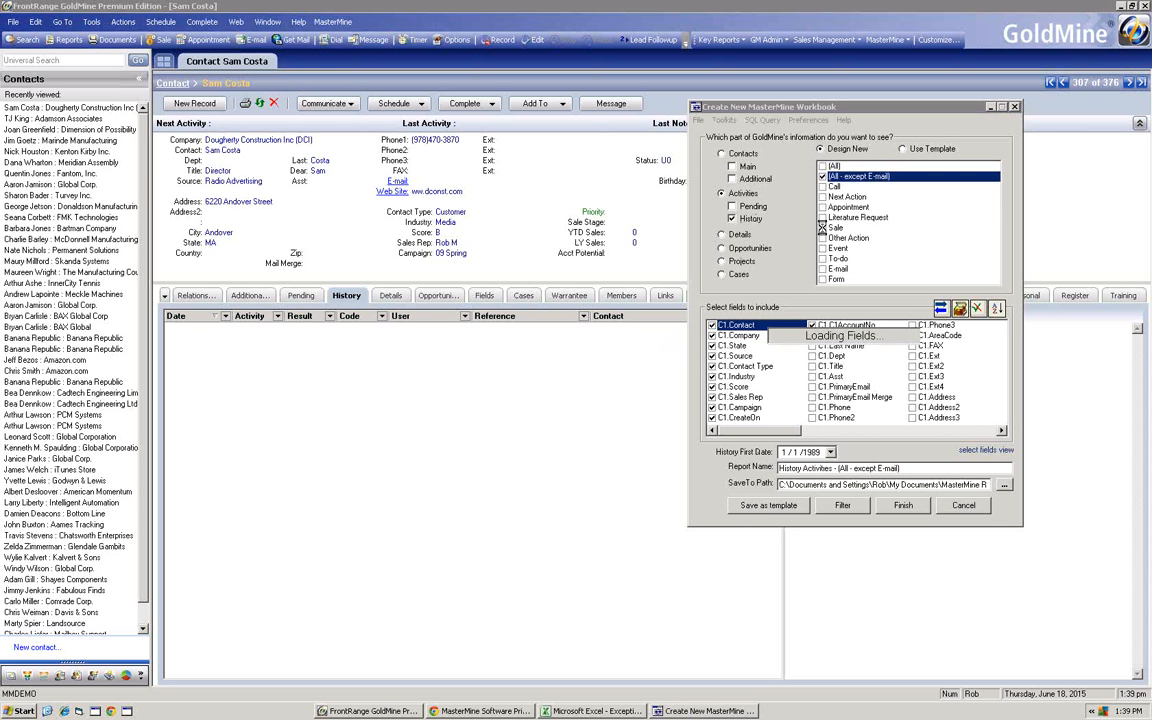
left_click(824, 227)
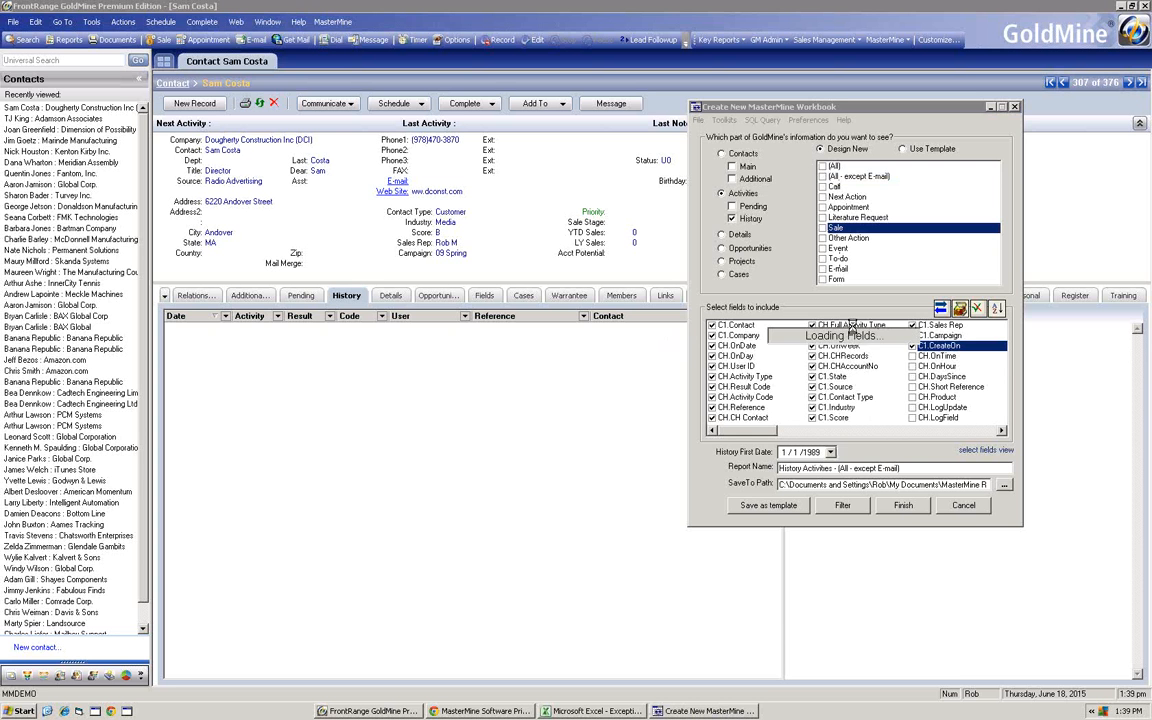
left_click(822, 228)
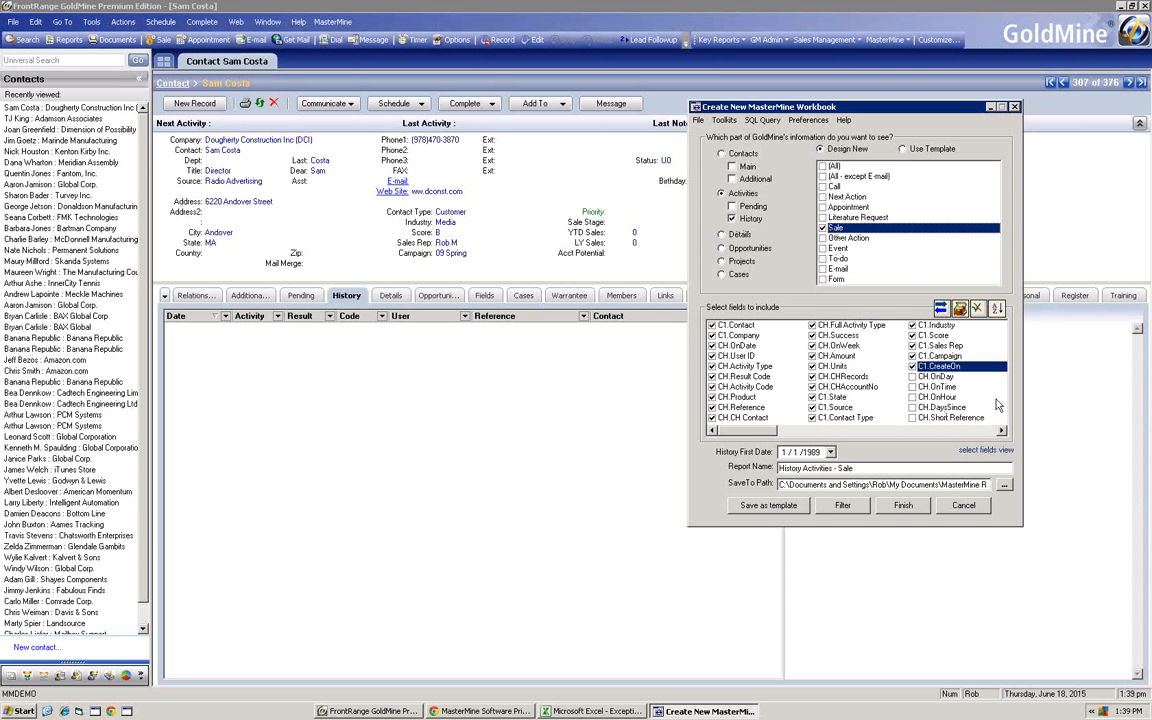
- Generate the "History Activities - Sale" report, replace the existing file of that name and open it in Excel
left_click(900, 508)
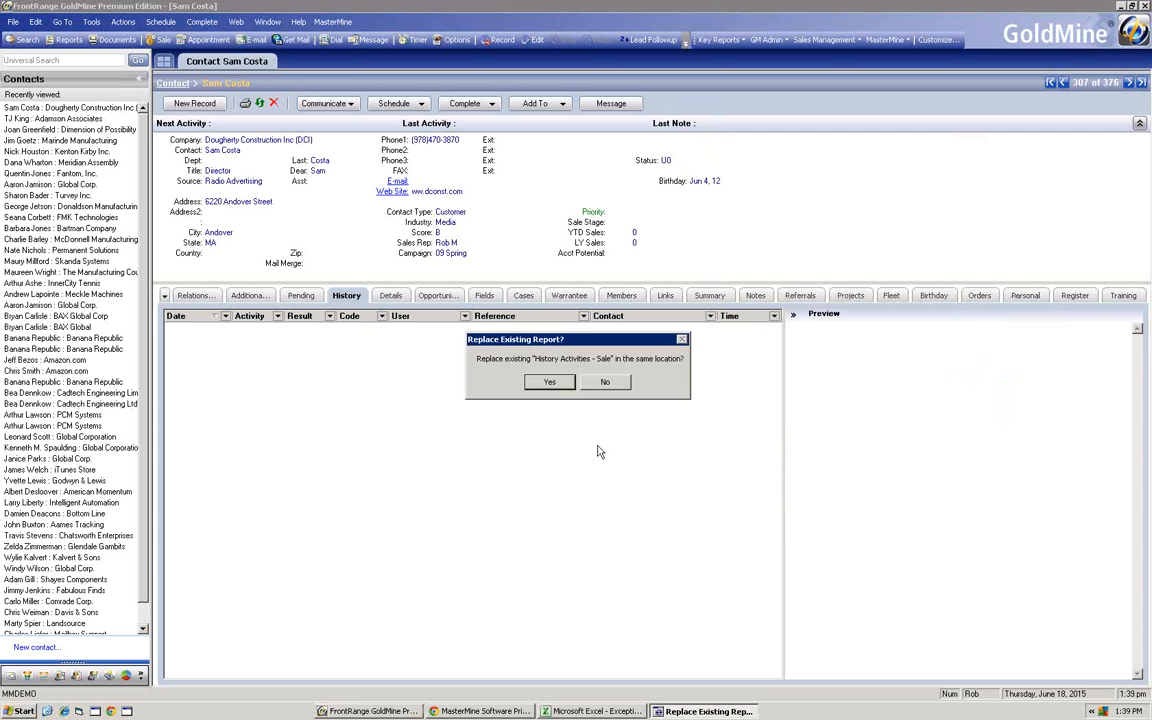
left_click(507, 360)
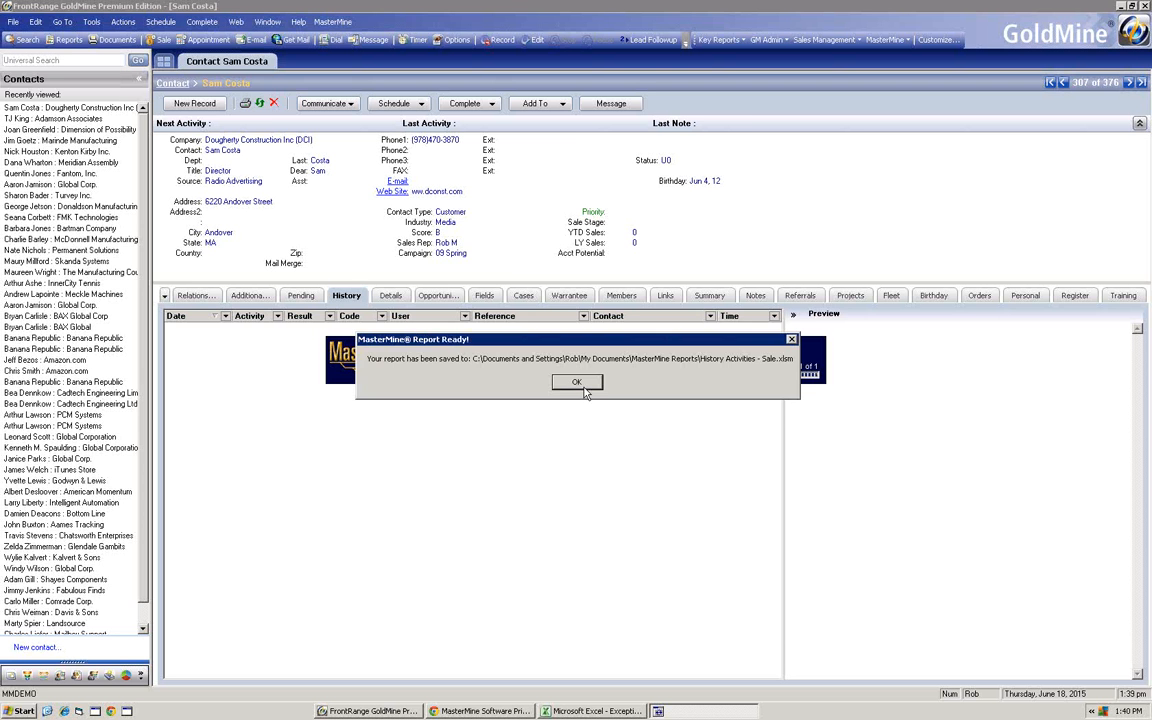
key("Return")
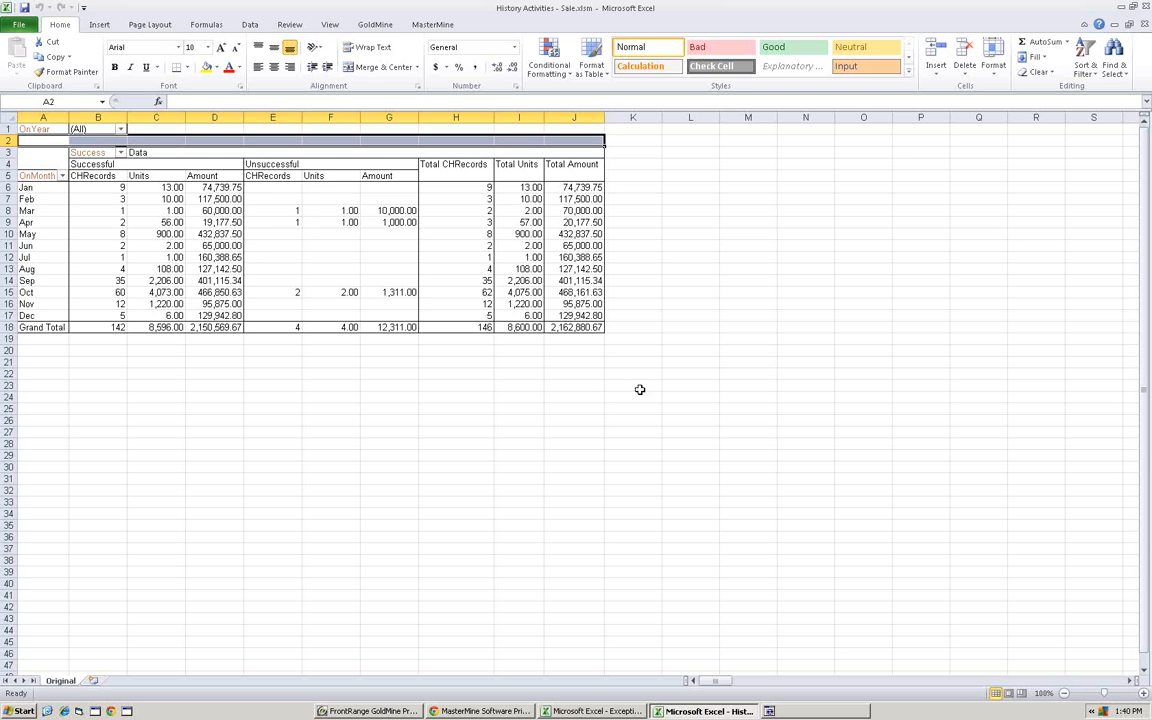
- Move the OnYear field from the report filter to the row area, ahead of OnMonth
mouse_move(307, 225)
left_click_drag(40, 155, 44, 188)
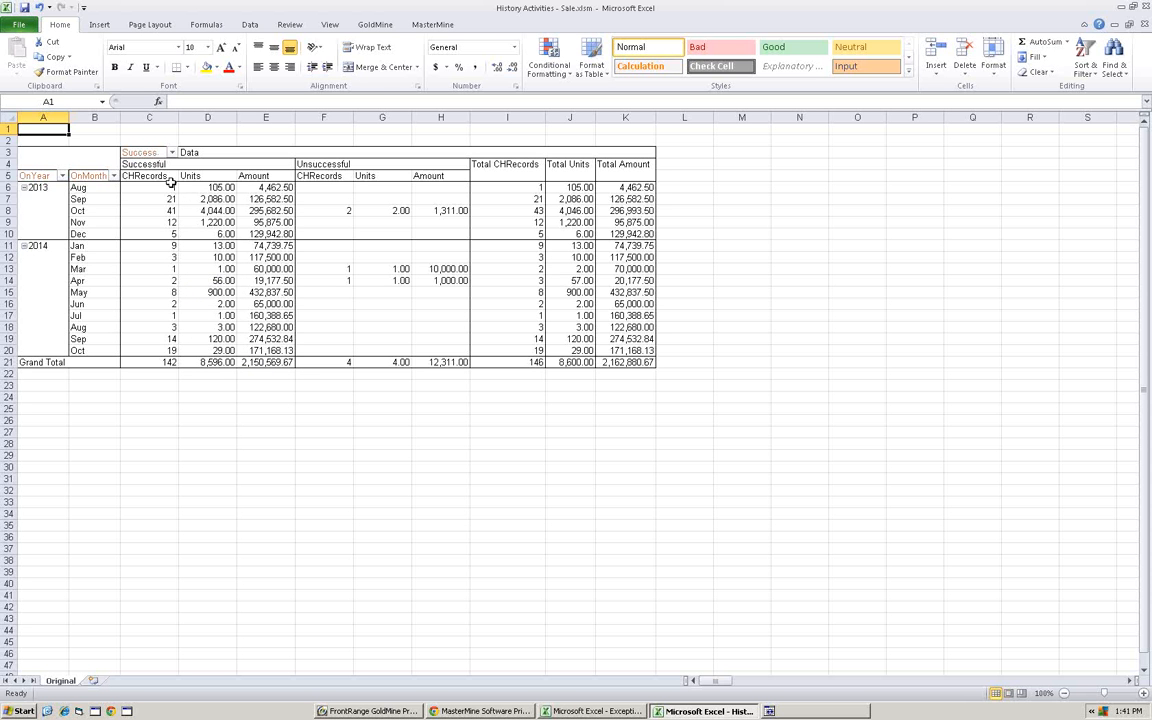
mouse_move(266, 363)
- Add the Company field to the rows after OnYear and move OnMonth to the report filter
left_click(210, 245)
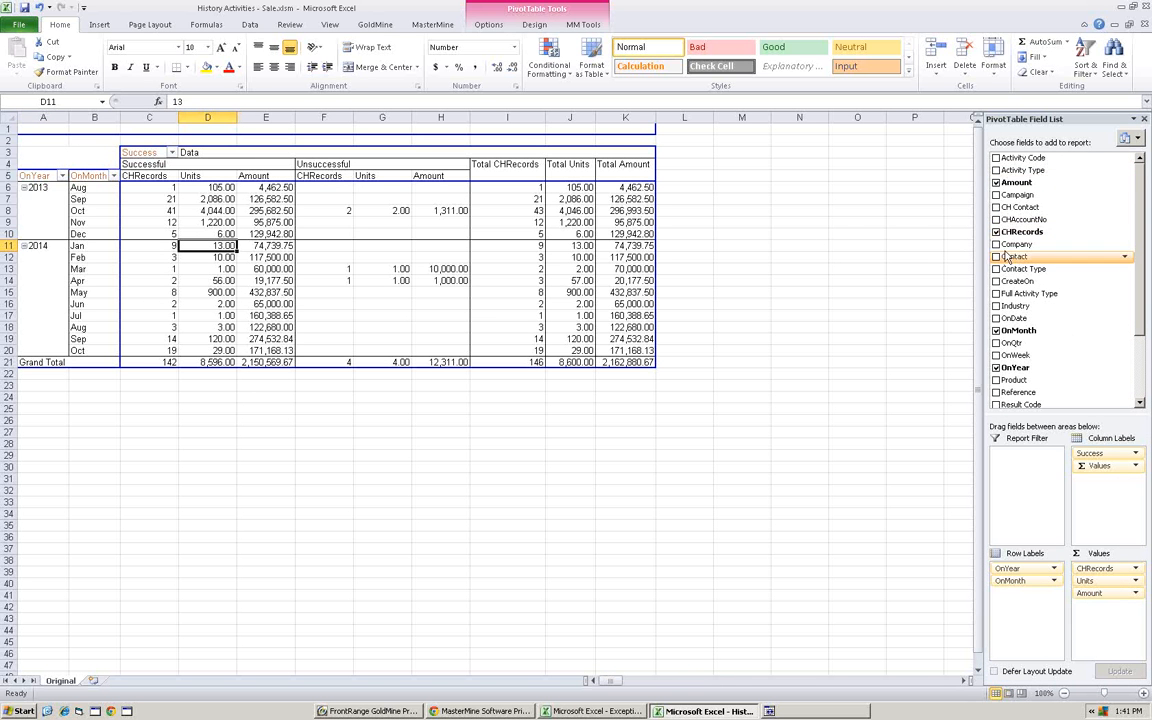
left_click_drag(1008, 256, 76, 232)
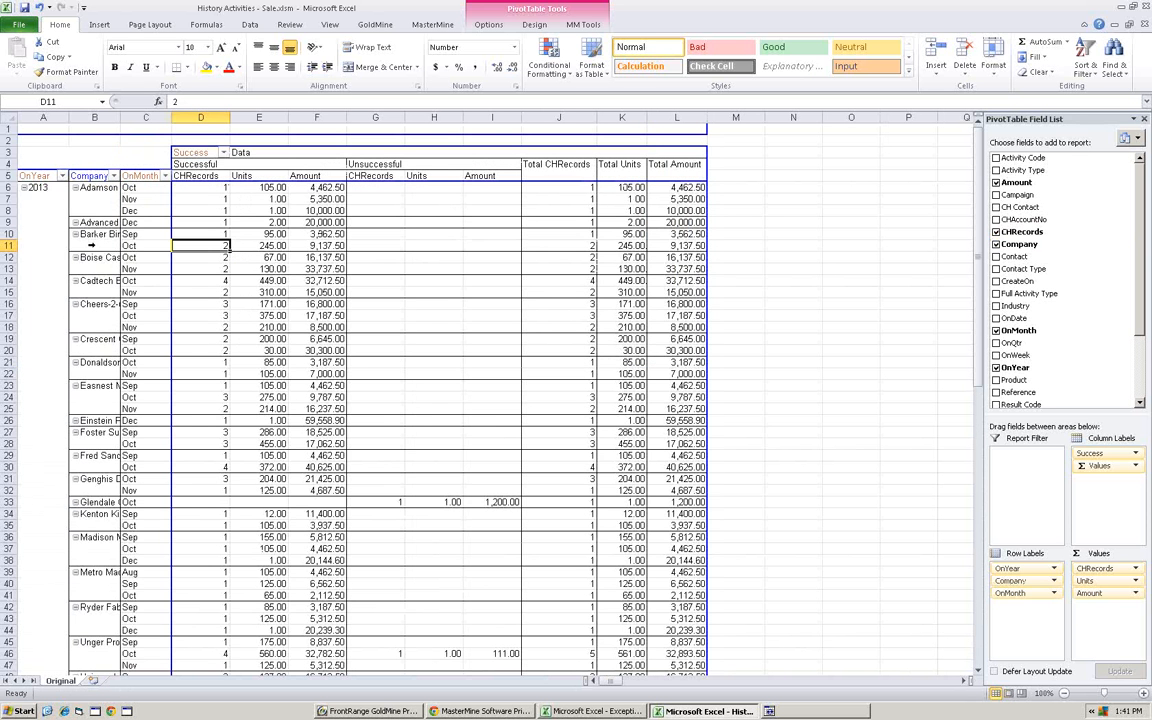
left_click_drag(130, 176, 36, 131)
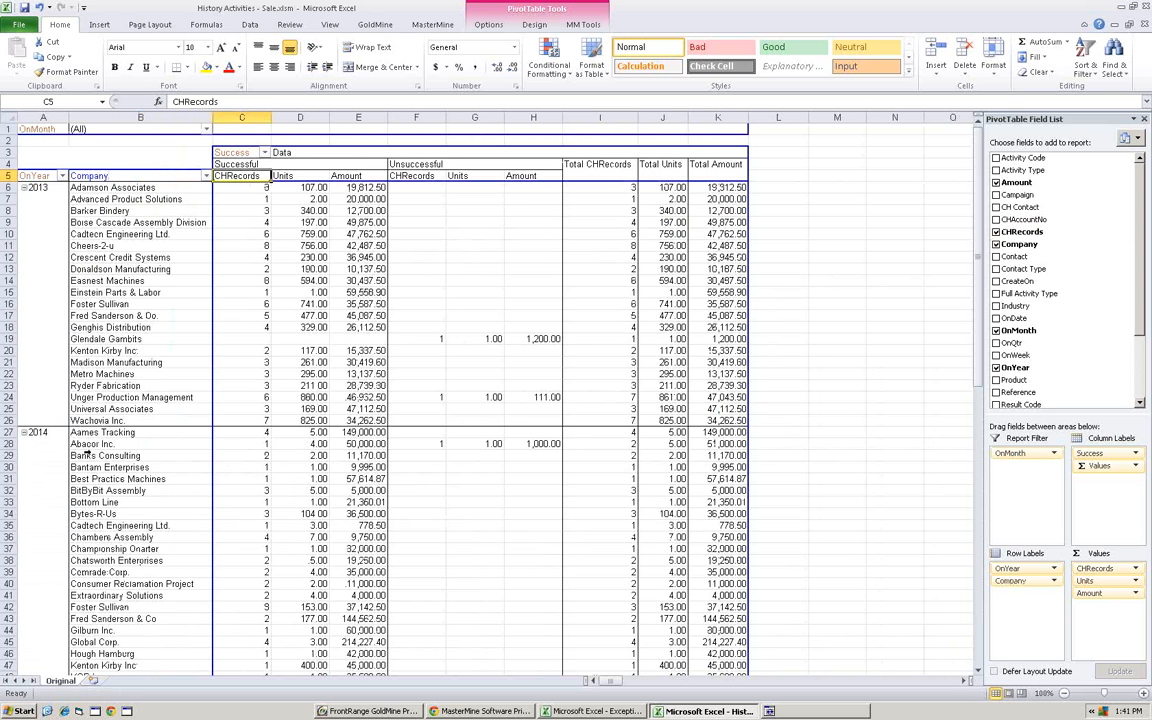
- Examine the 2014 successful sale units and amount for Bytes-R-Us
scroll(128, 556, "down", 2)
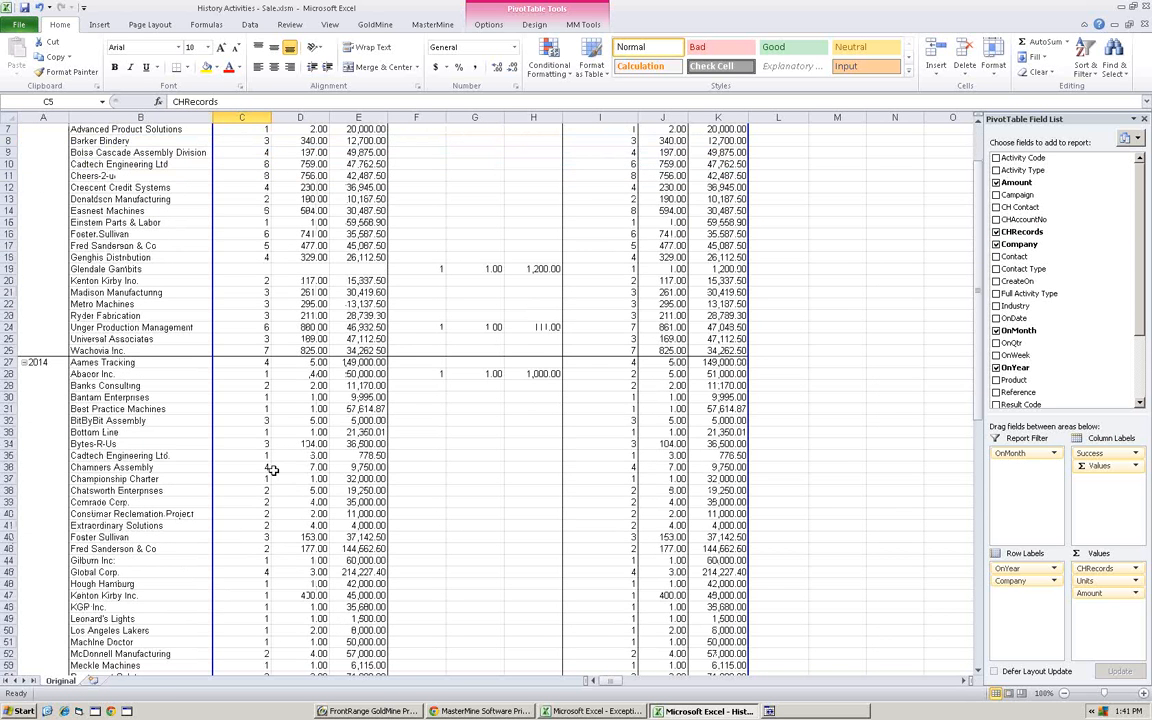
left_click(276, 444)
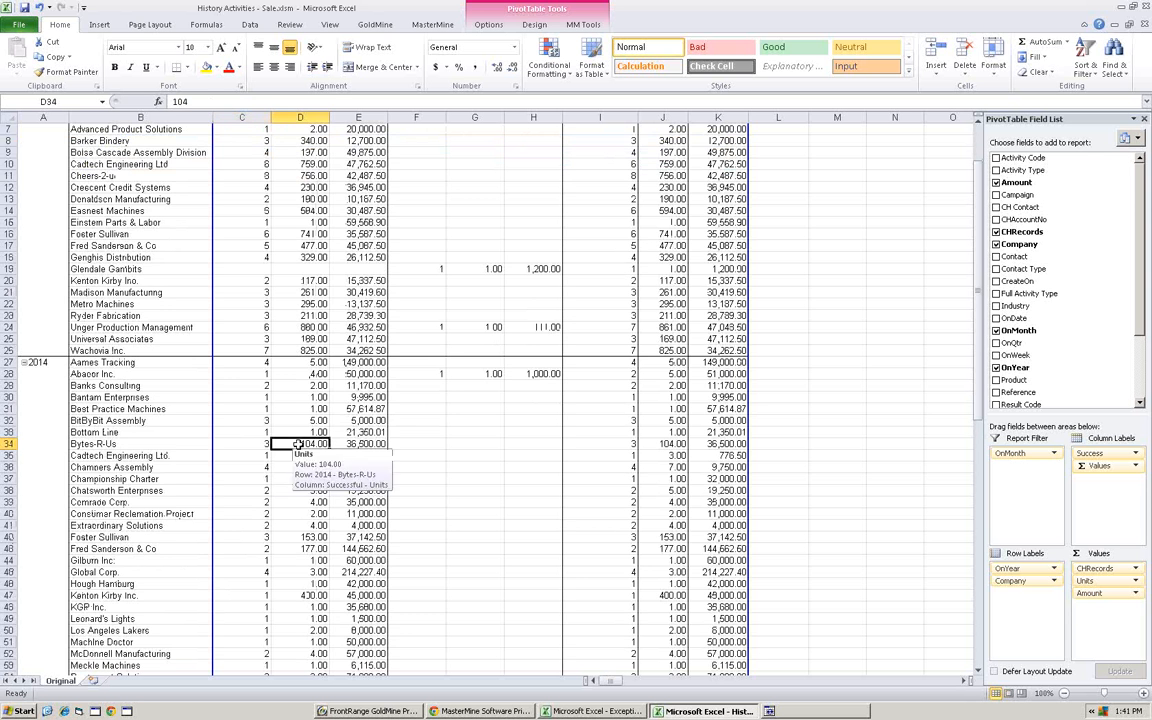
left_click(362, 444)
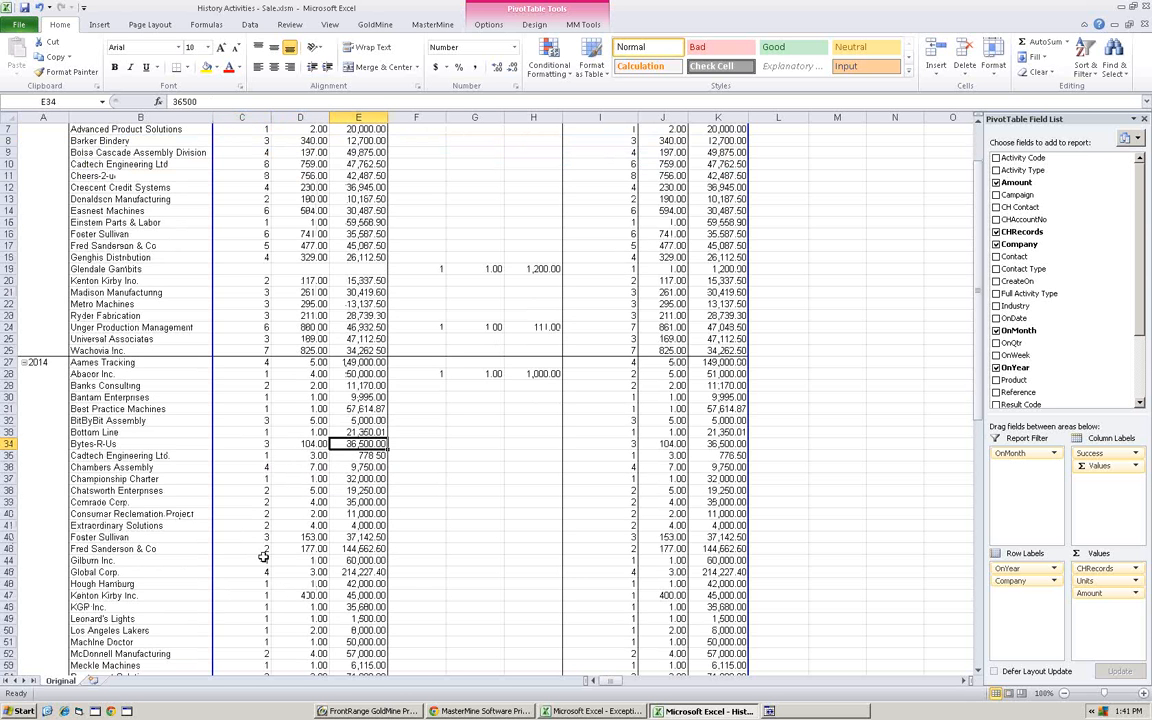
- Move the Company field to the report filter and add the Product field to the rows after OnYear
scroll(269, 375, "up", 2)
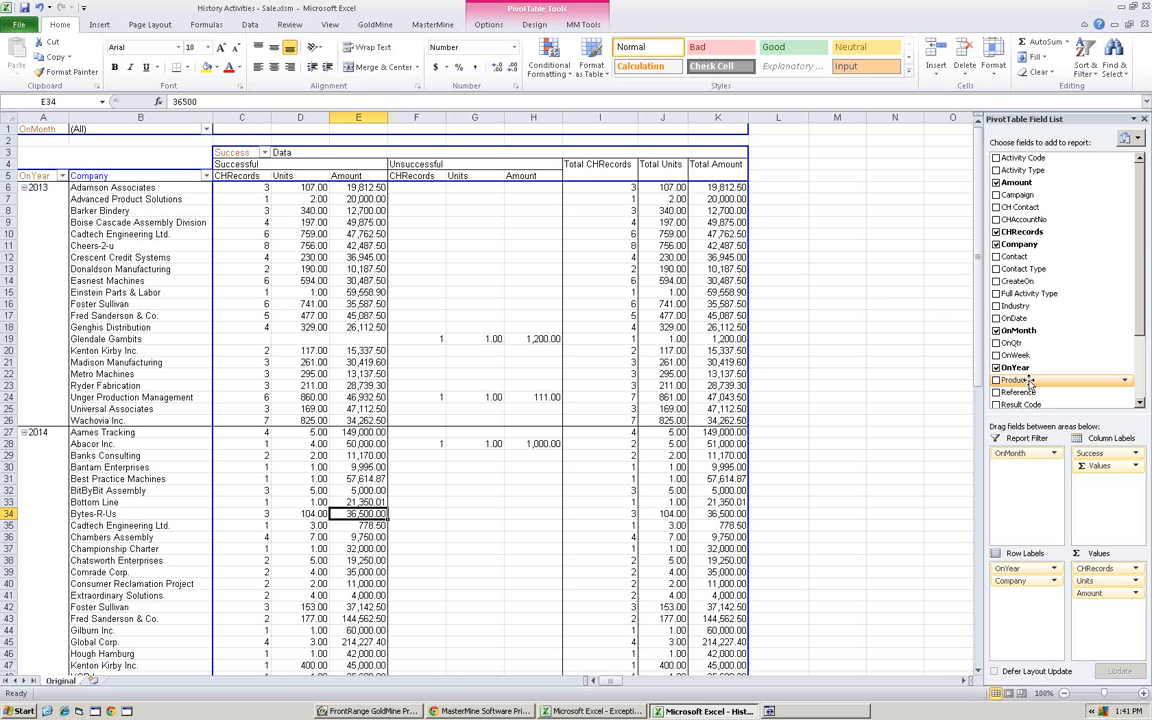
left_click_drag(126, 175, 45, 138)
left_click_drag(1018, 381, 52, 186)
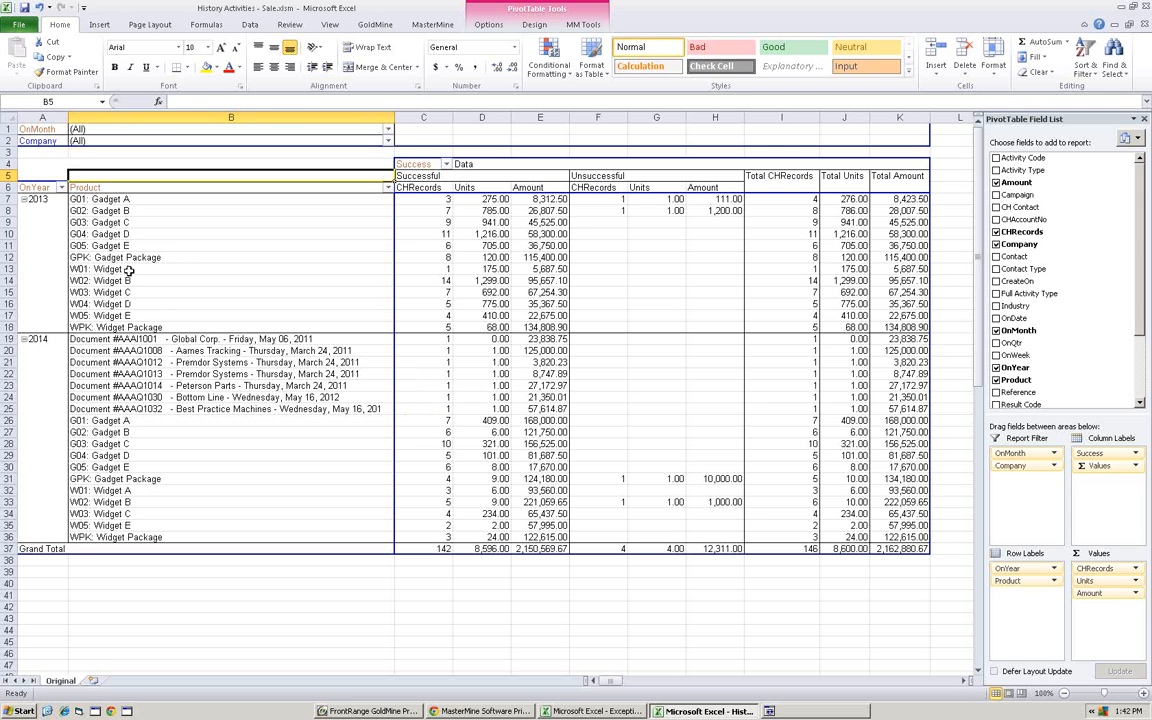
- Group the products from W01: Widget A through WPK: Widget Package under the name "Widgets"
left_click_drag(127, 270, 128, 329)
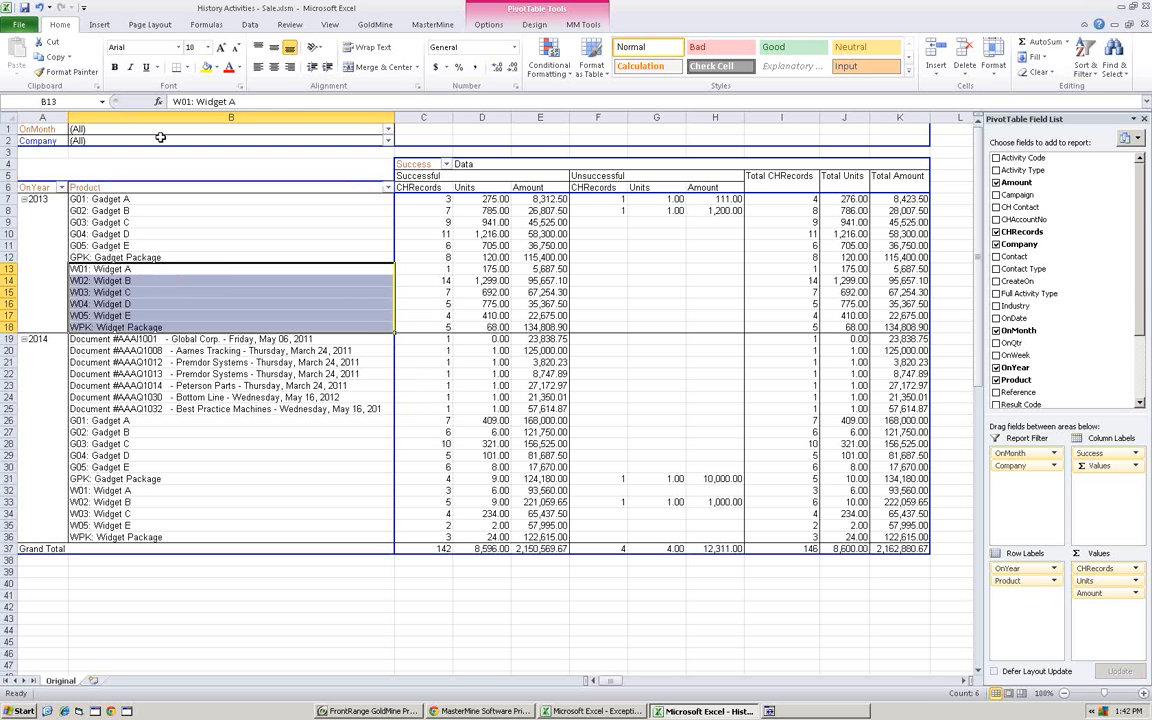
left_click(575, 26)
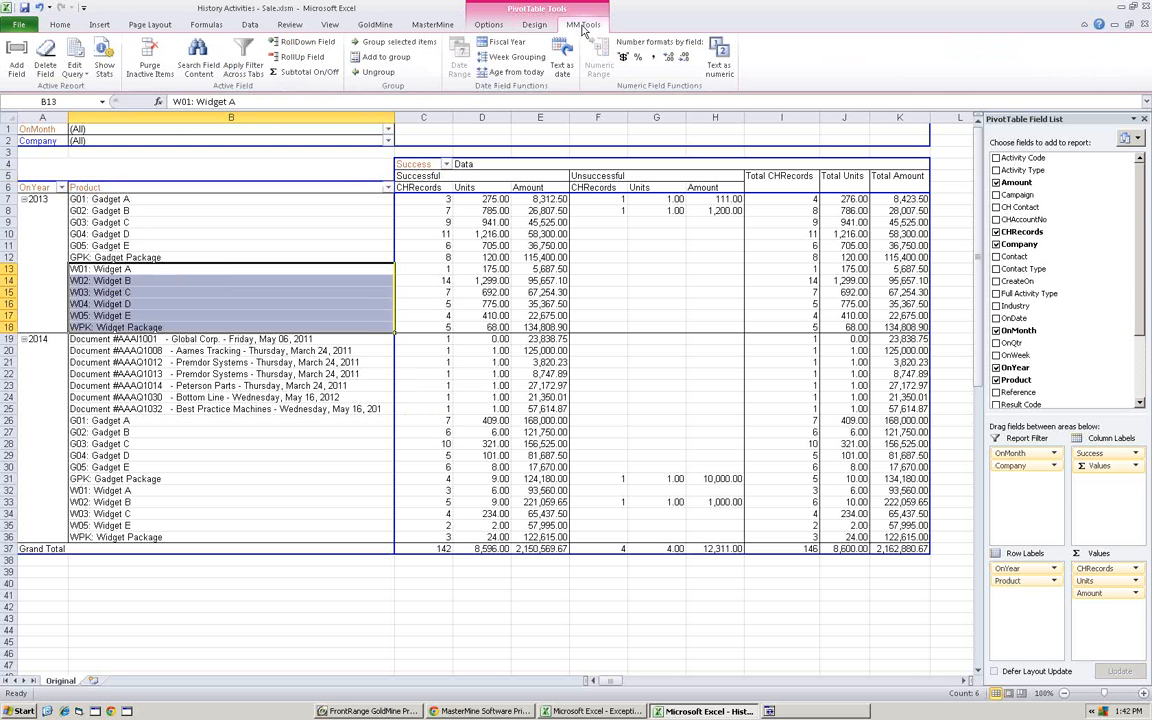
left_click(380, 45)
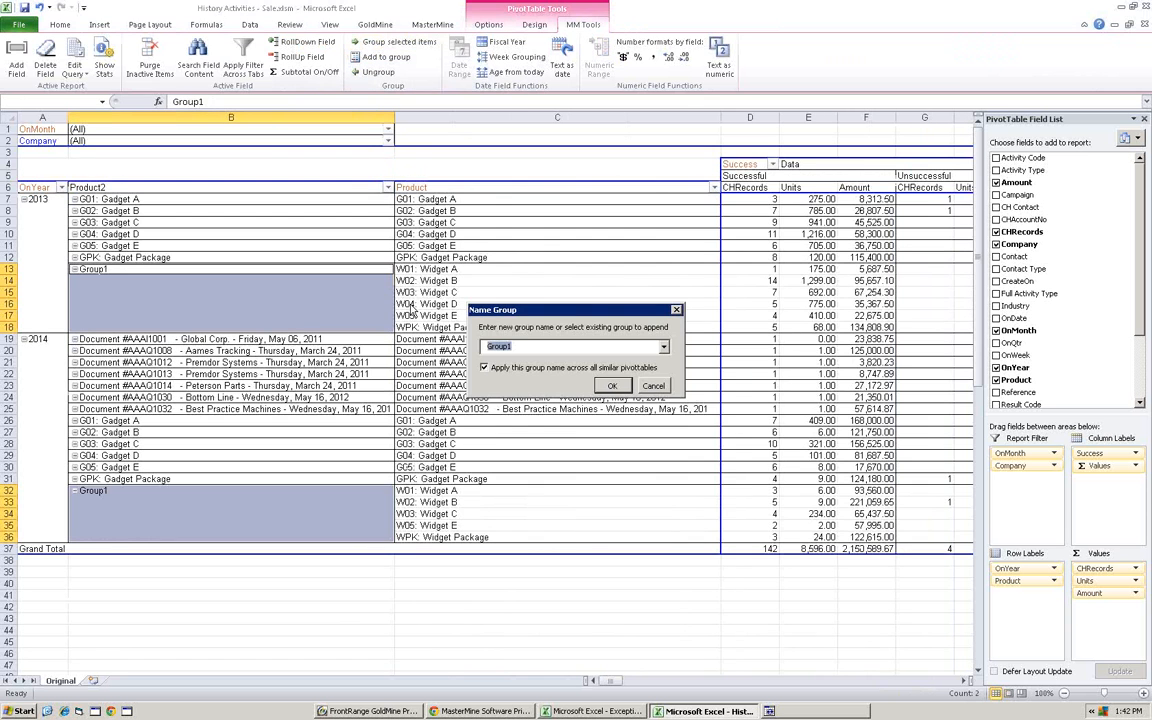
type("Widgets")
key("Return")
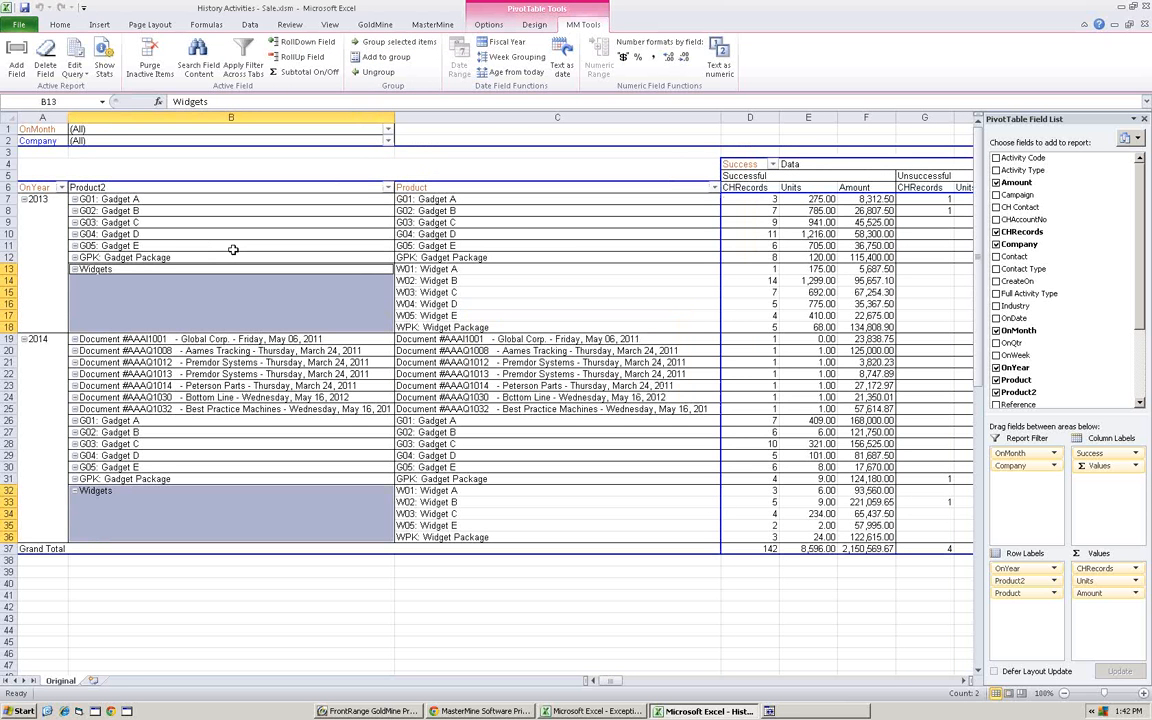
- Group the products from G01: Gadget A through GPK: Gadget Package as "Gadgets", and collapse the Gadgets and Widgets groups
left_click_drag(456, 258, 440, 200)
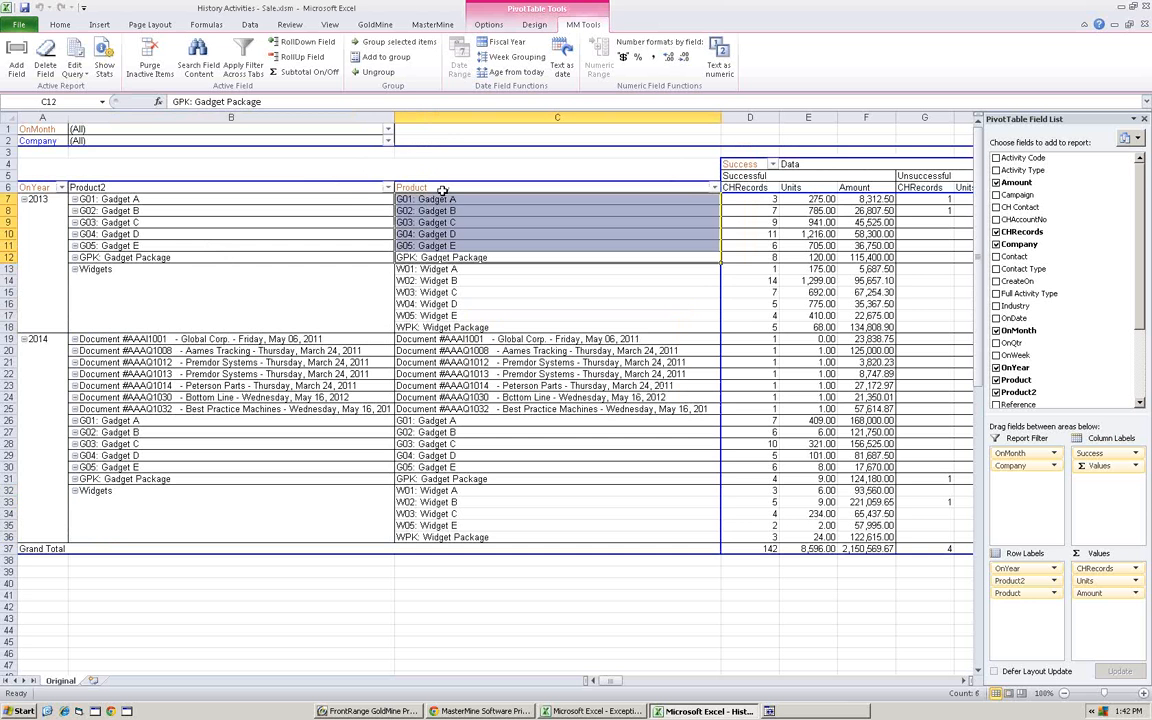
left_click(381, 44)
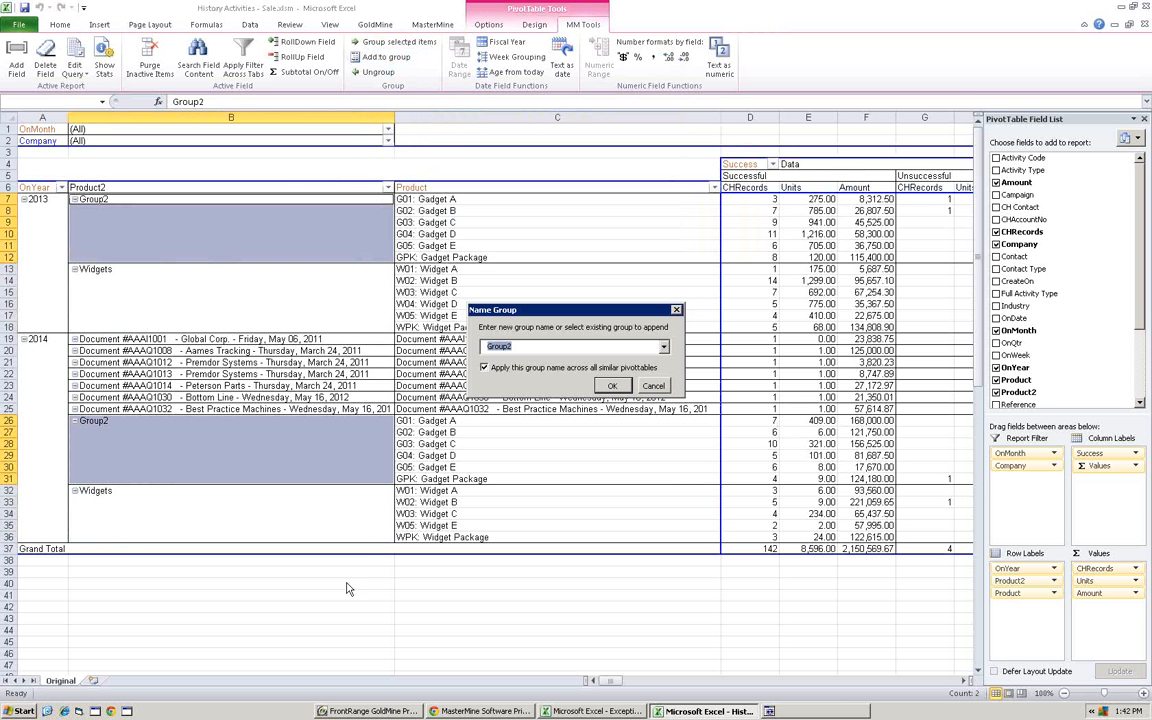
type("Gadgets")
key("Return")
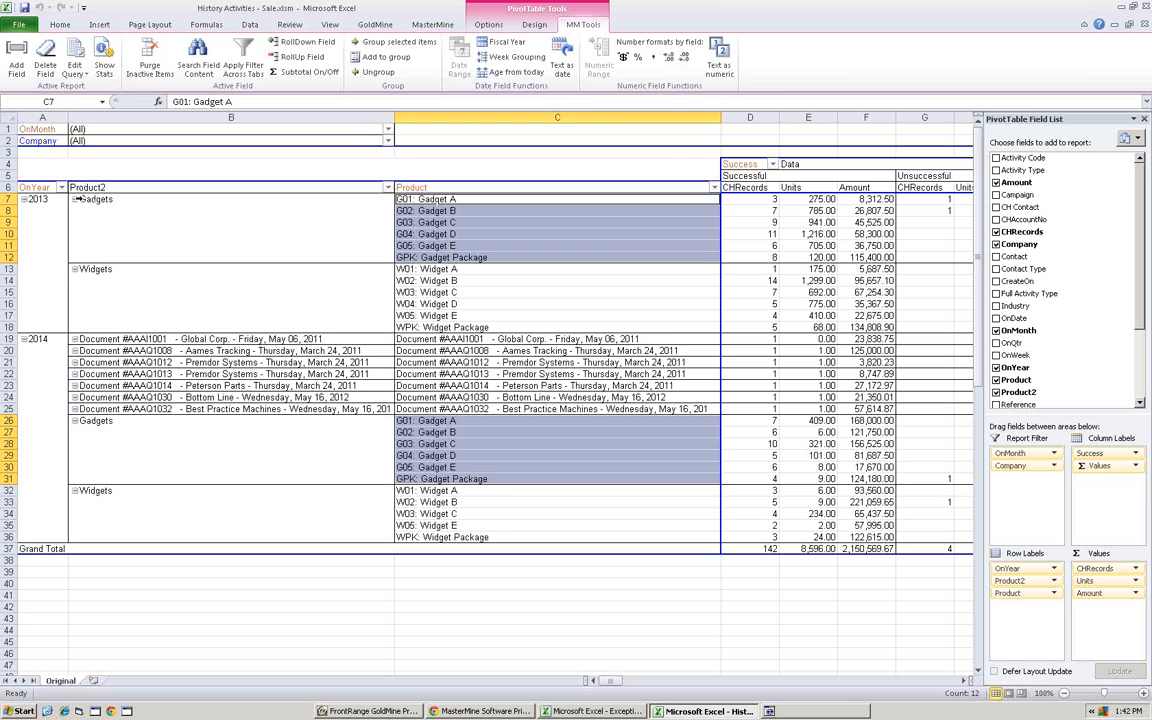
left_click(75, 199)
left_click(75, 211)
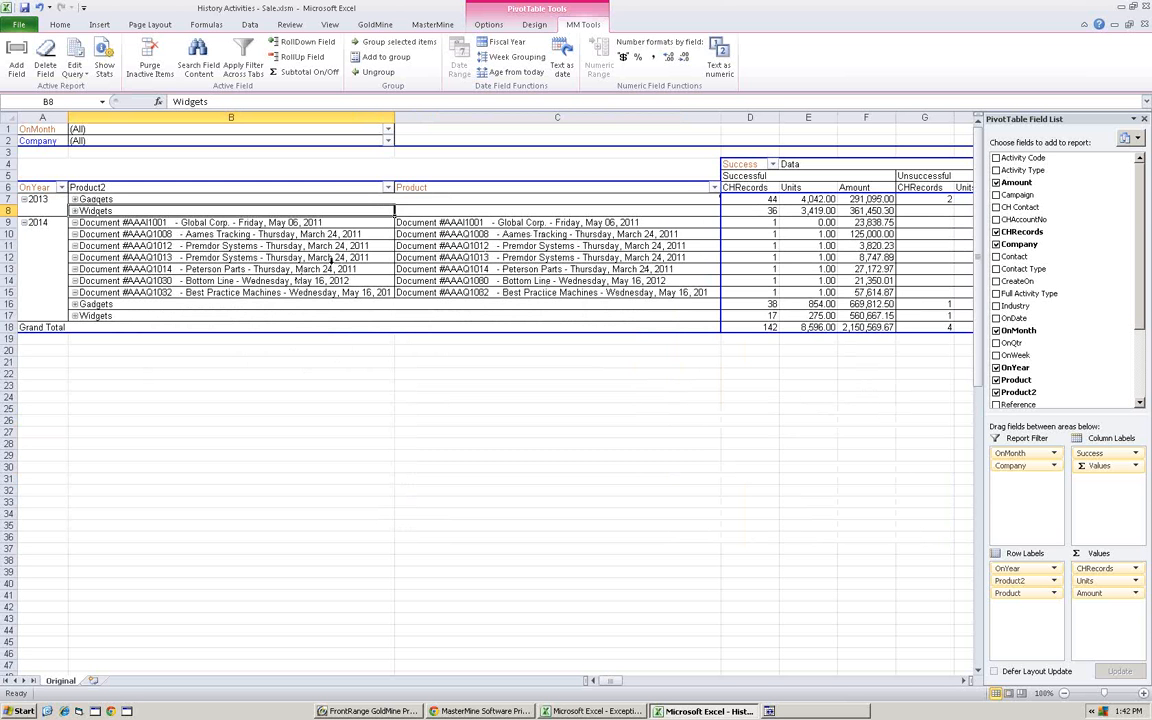
- Group the 2014 products whose names begin with "Document #" as "QW" and collapse that group
left_click_drag(447, 292, 437, 222)
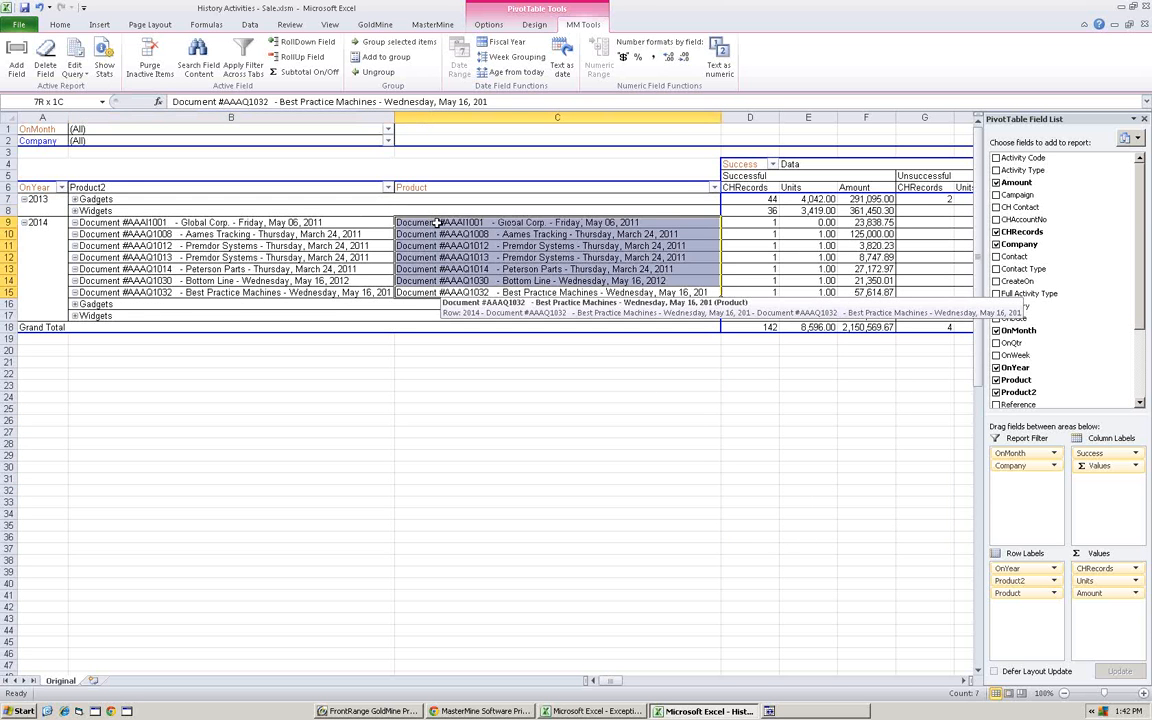
left_click(396, 41)
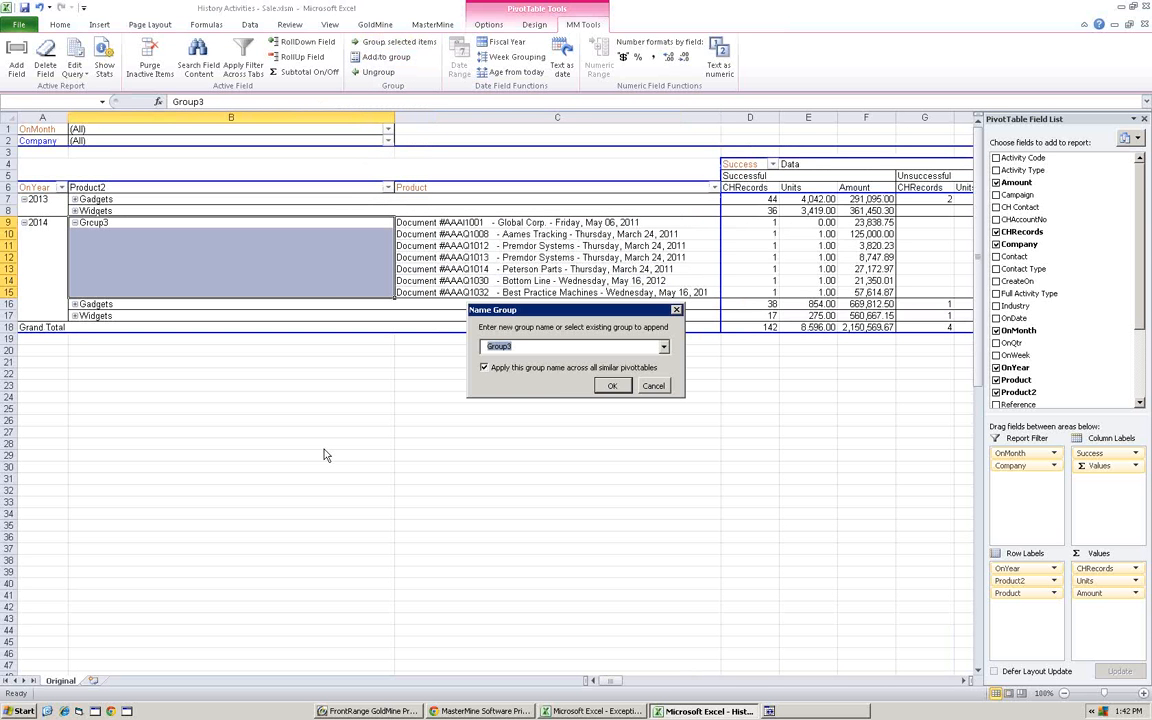
type("GW")
key("Return")
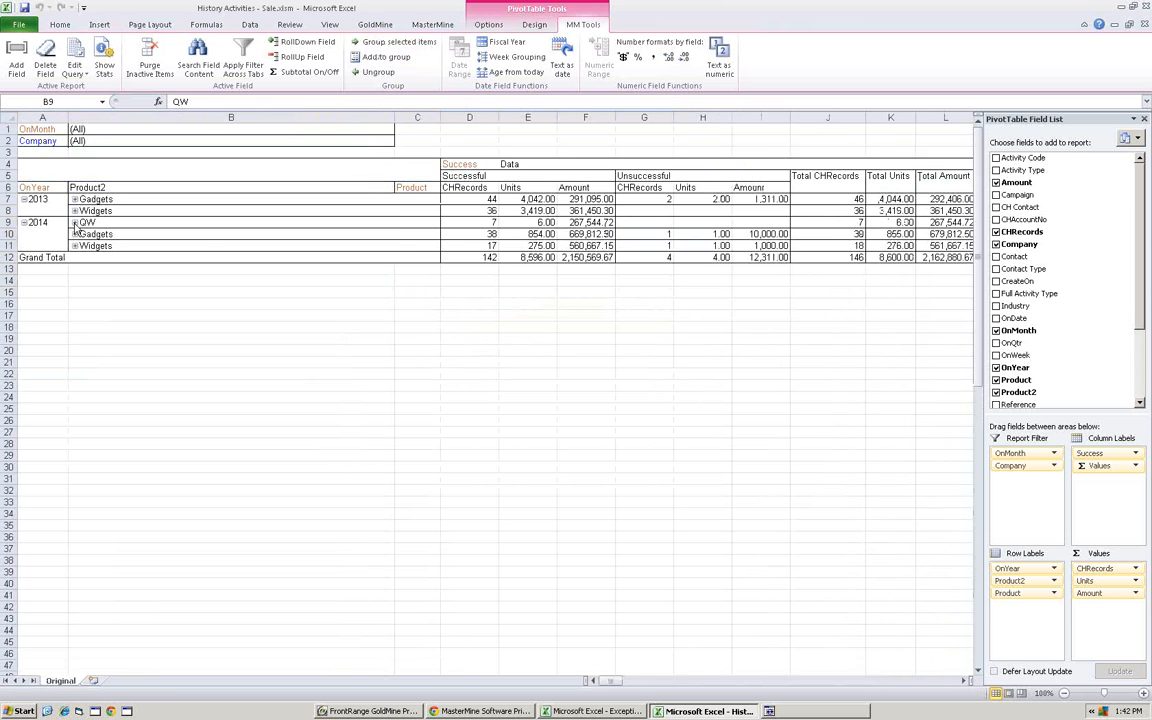
left_click(74, 222)
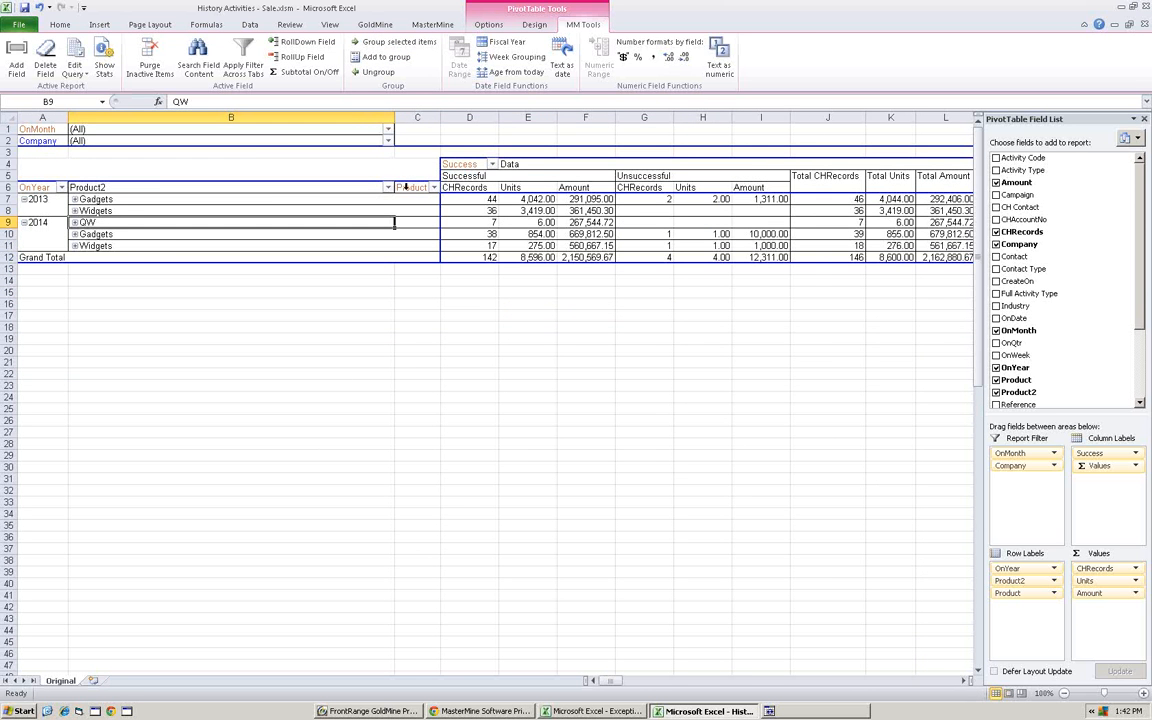
- Move the Product and Success fields to the report filter and filter Success to Successful
mouse_move(404, 187)
left_mouse_down()
mouse_move(386, 180)
mouse_move(392, 168)
left_mouse_up()
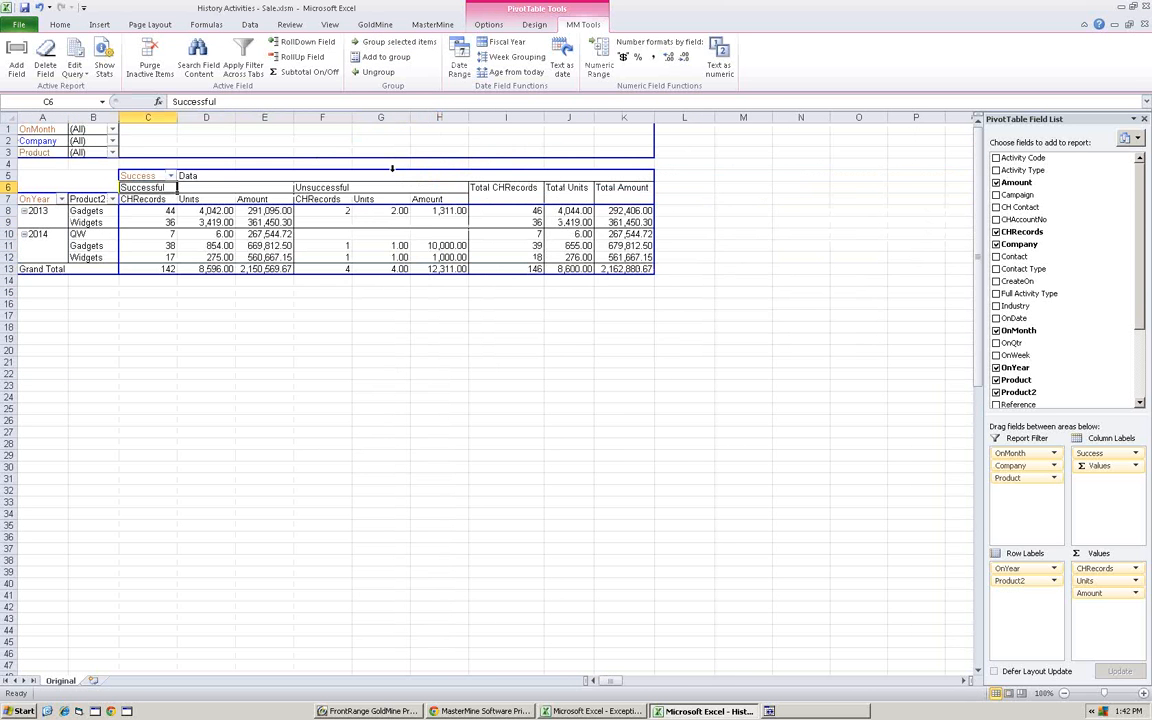
left_click_drag(137, 175, 60, 160)
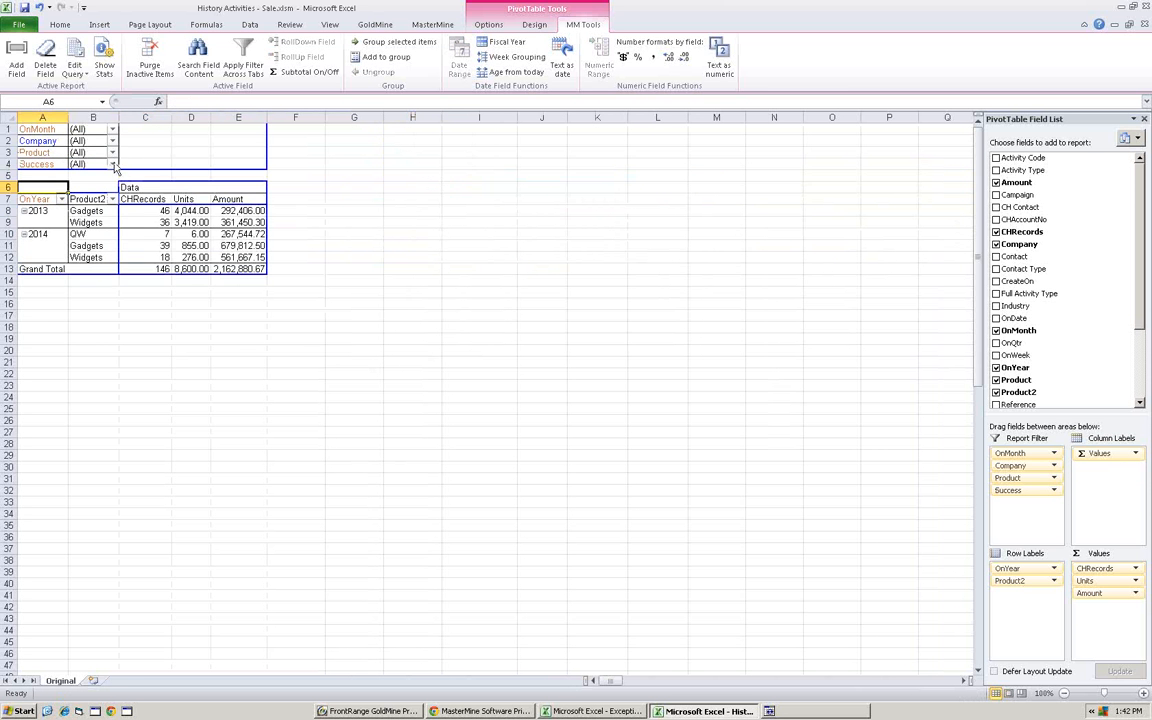
left_click(113, 164)
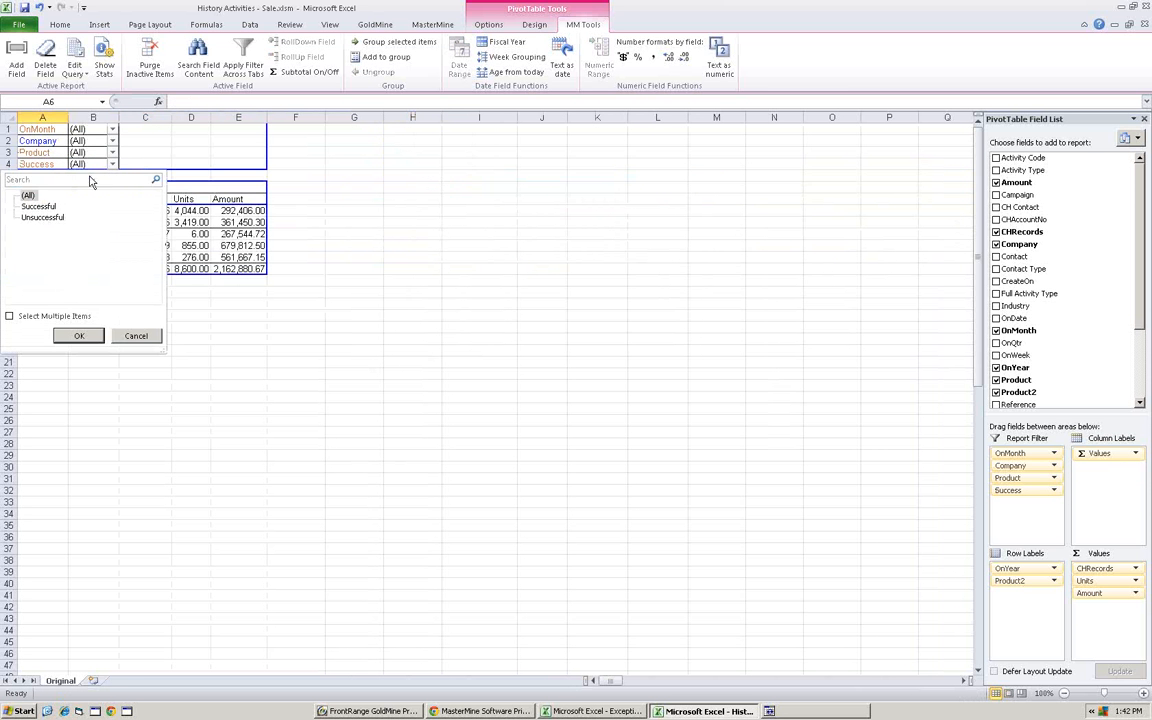
left_click(79, 337)
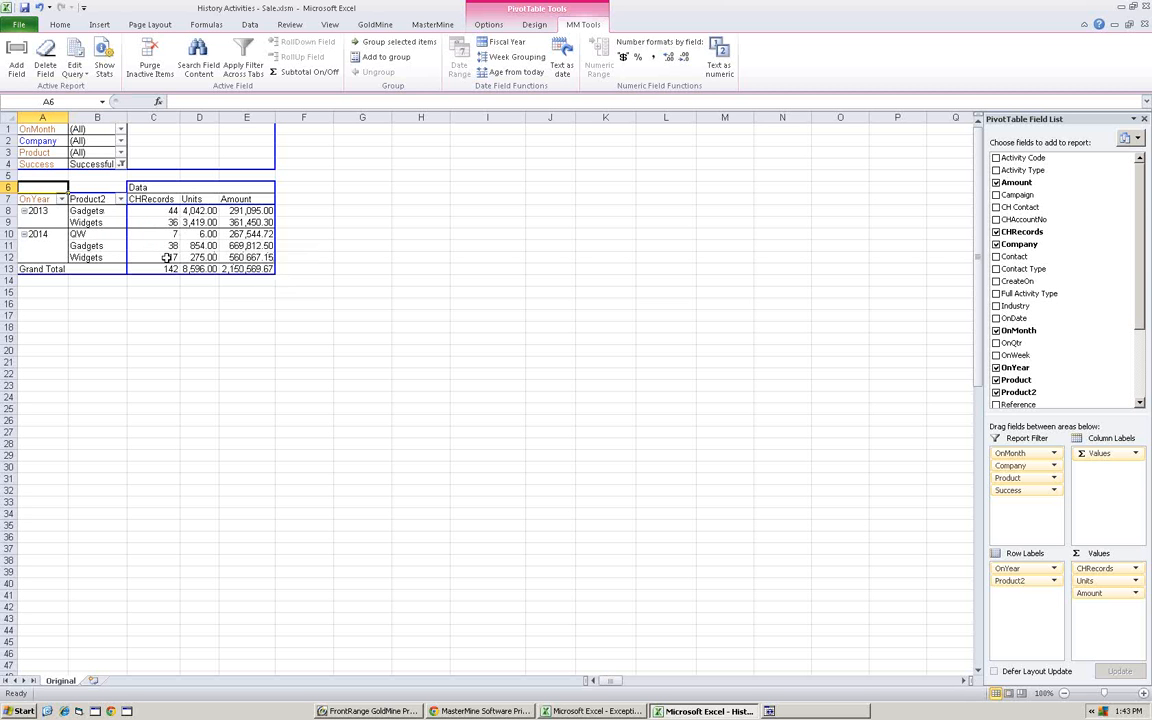
- Collapse the 2014 year and drill down into its total Amount to list the underlying sale records
left_click(248, 258)
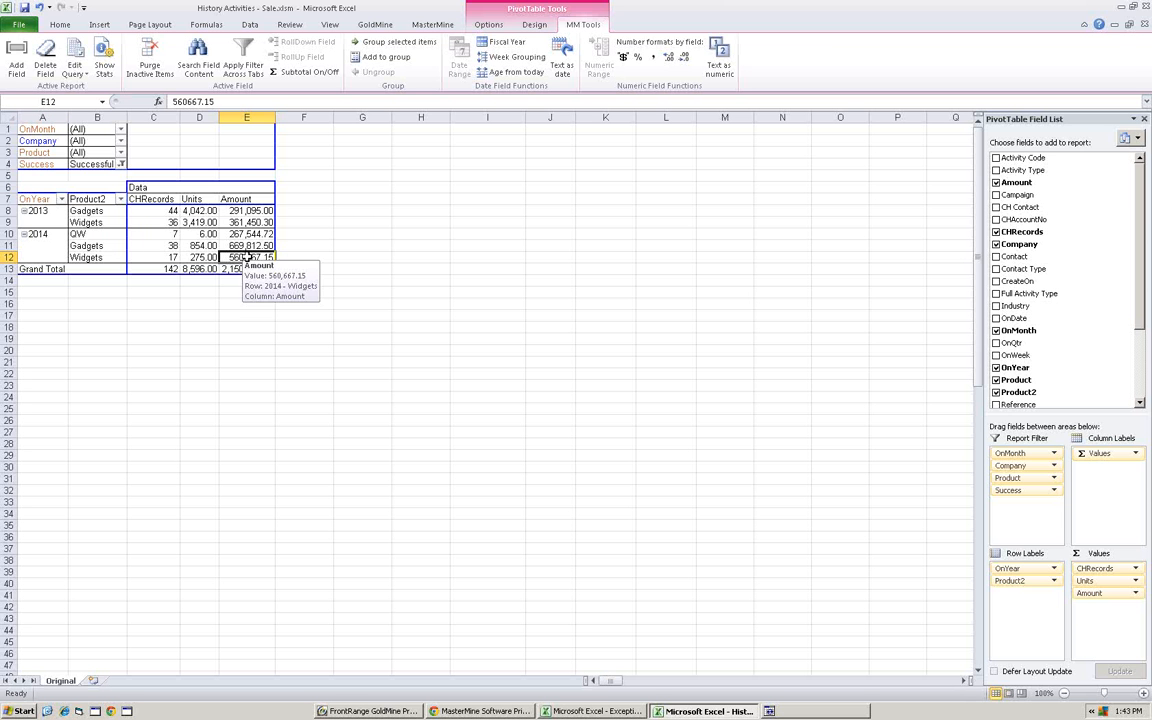
mouse_move(242, 258)
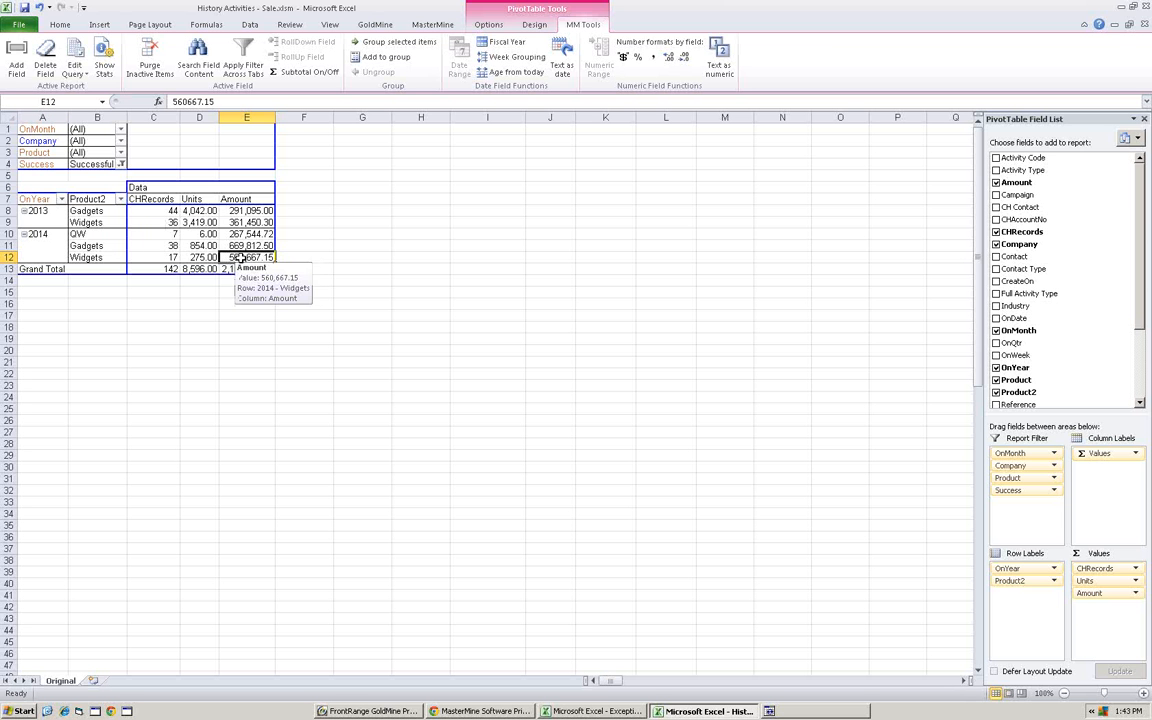
left_click(24, 234)
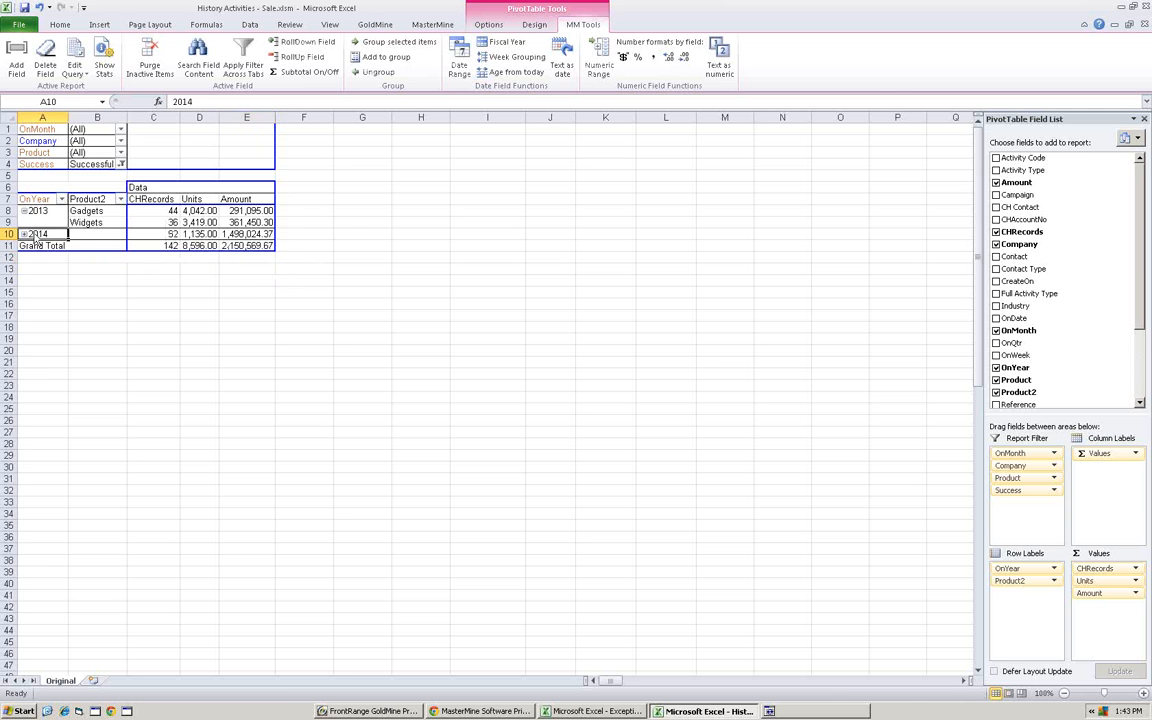
double_click(245, 234)
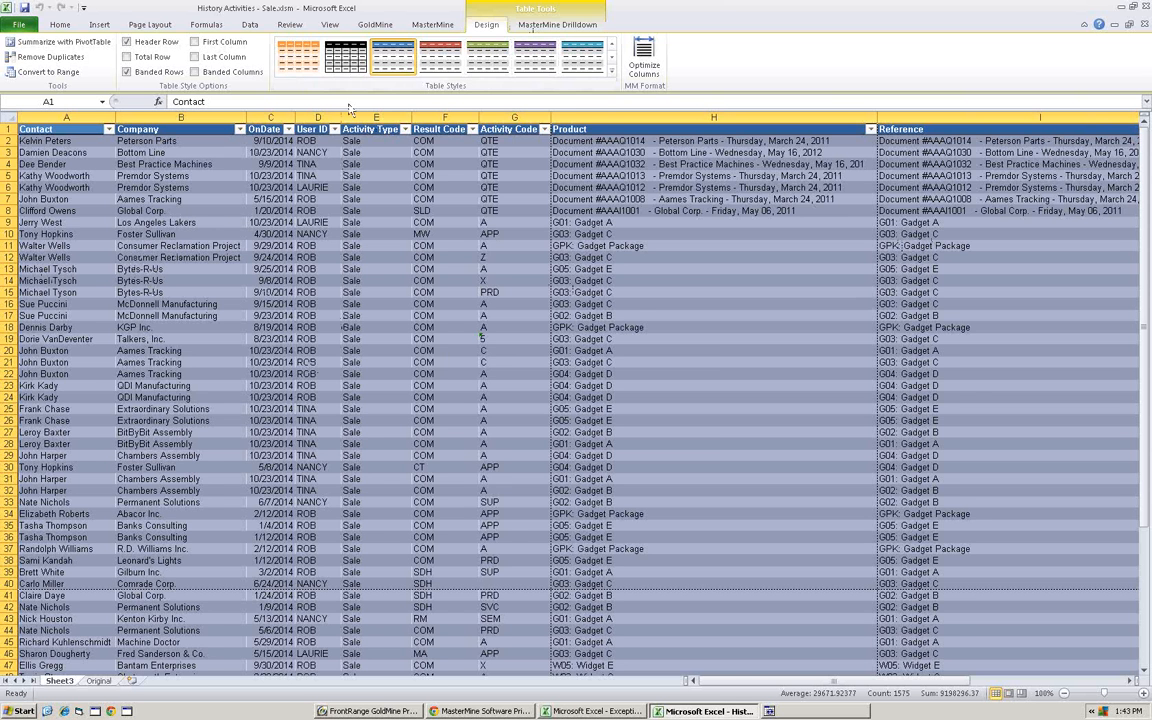
- Start MMUpdater on the drilldown records and target the YTD Sales (UTESTDOL) field in the Contact2 table
left_click(526, 23)
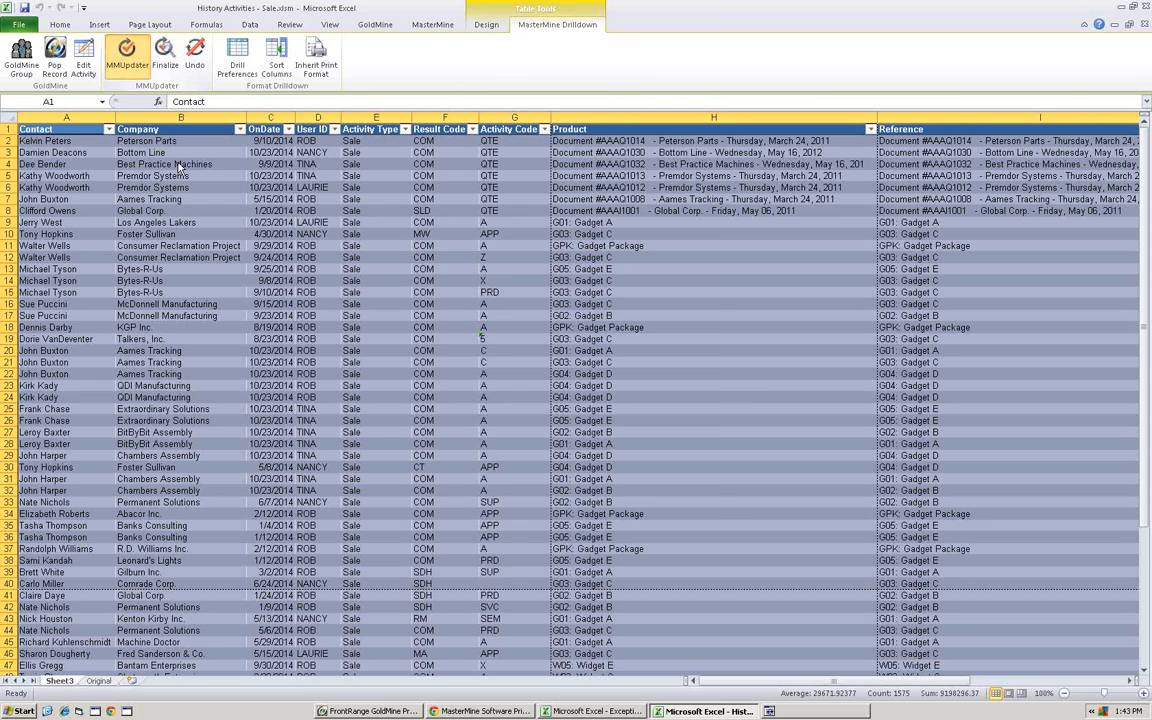
left_click(127, 52)
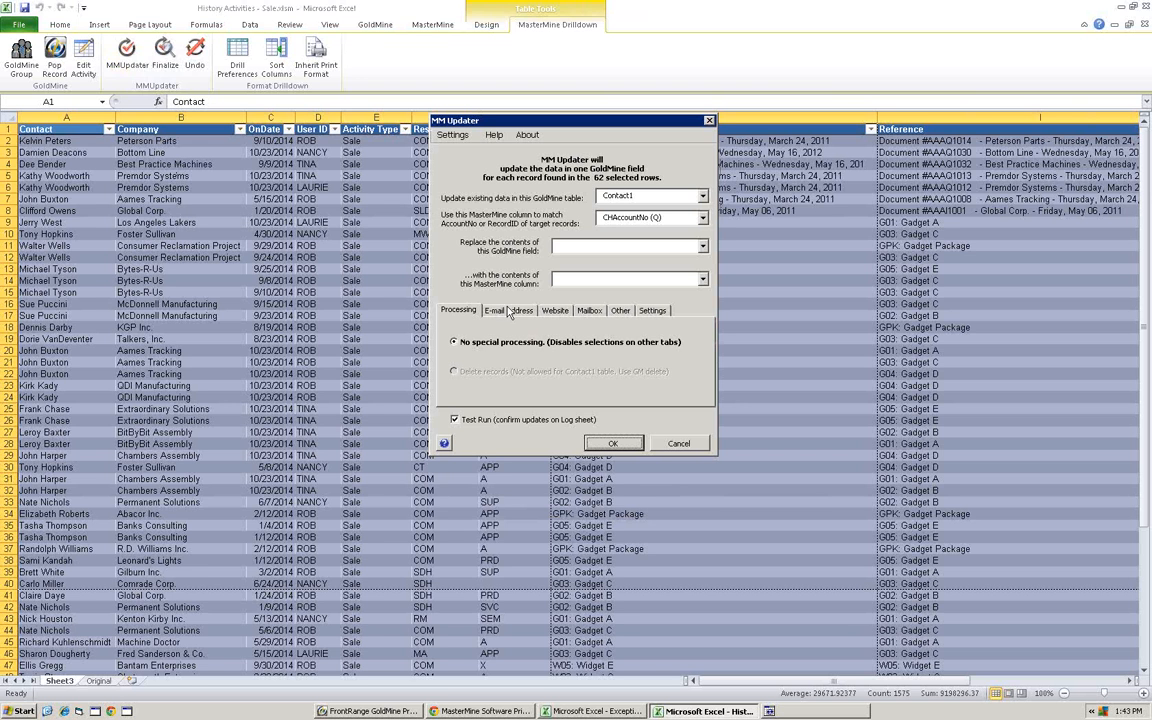
left_click(703, 248)
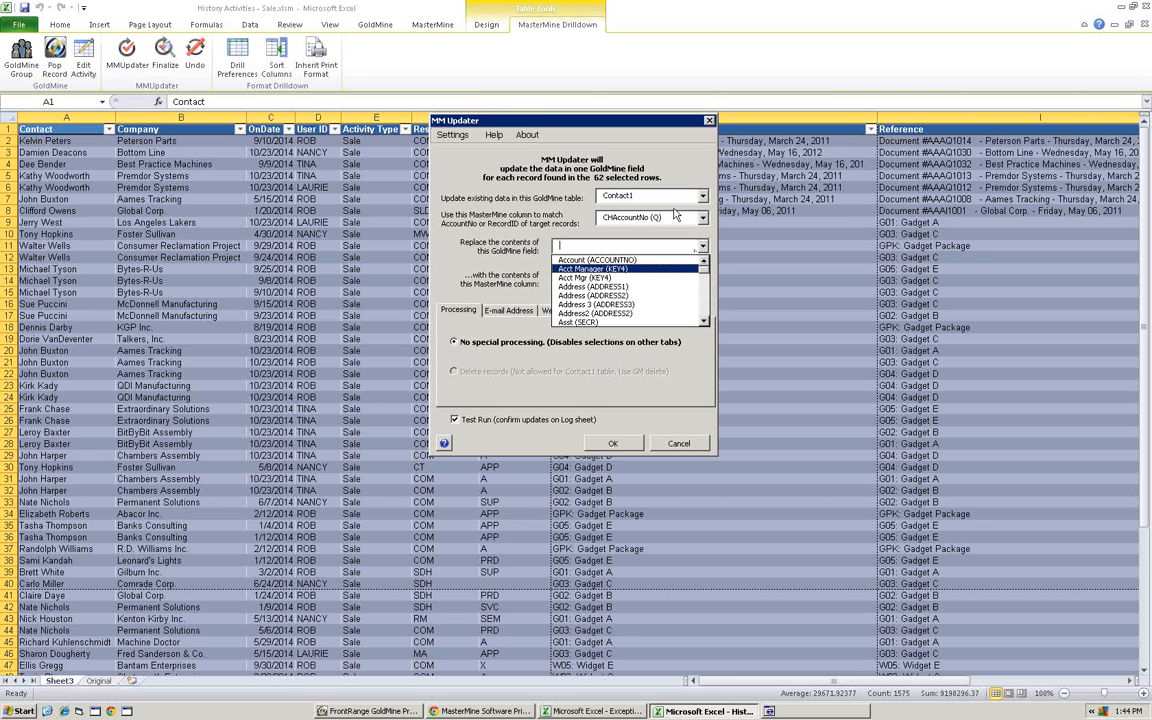
left_click(630, 196)
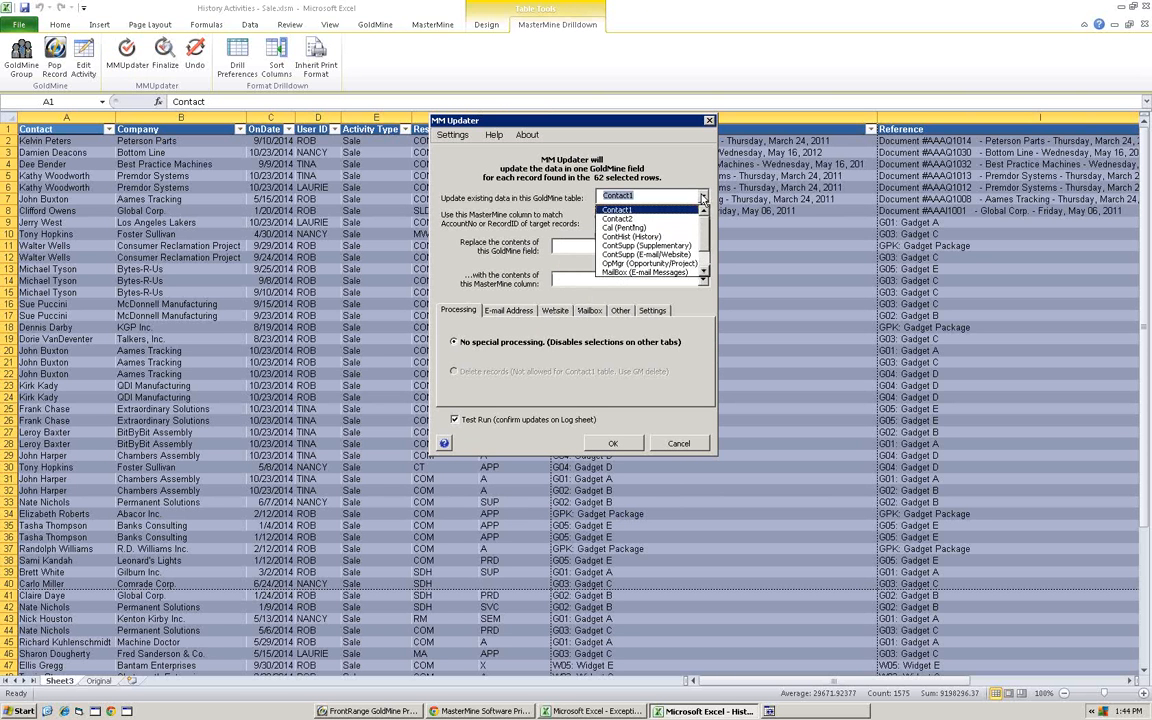
left_click(628, 219)
left_click(703, 250)
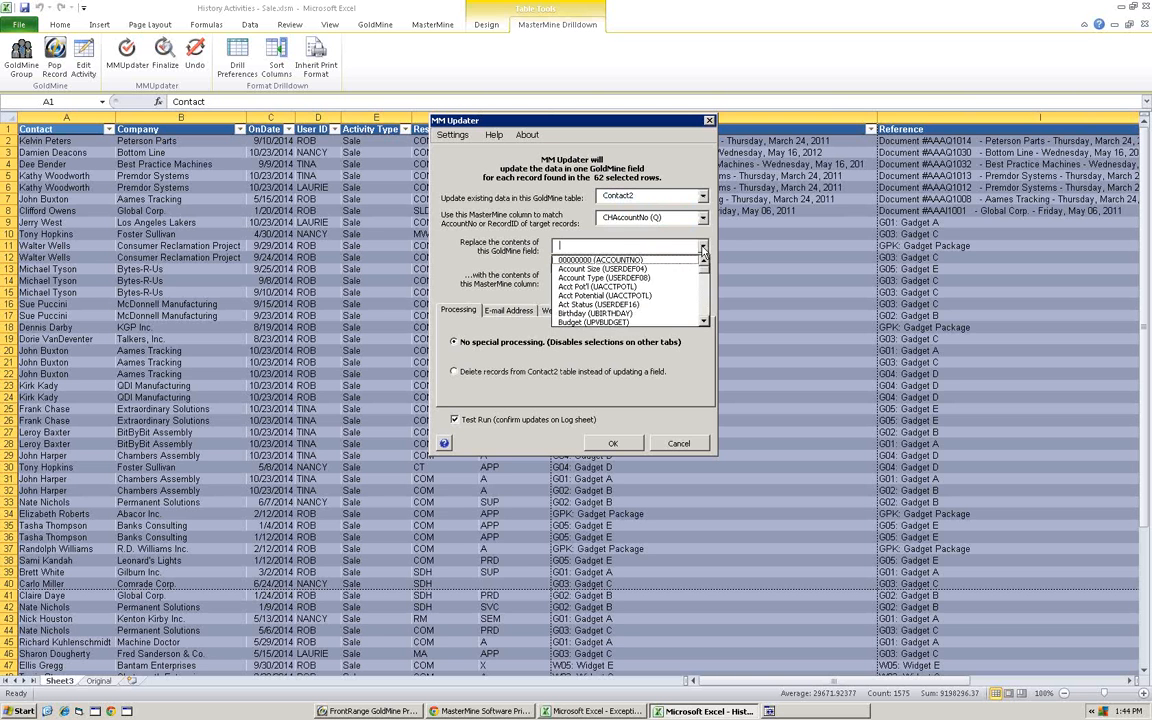
scroll(702, 310, "down", 6)
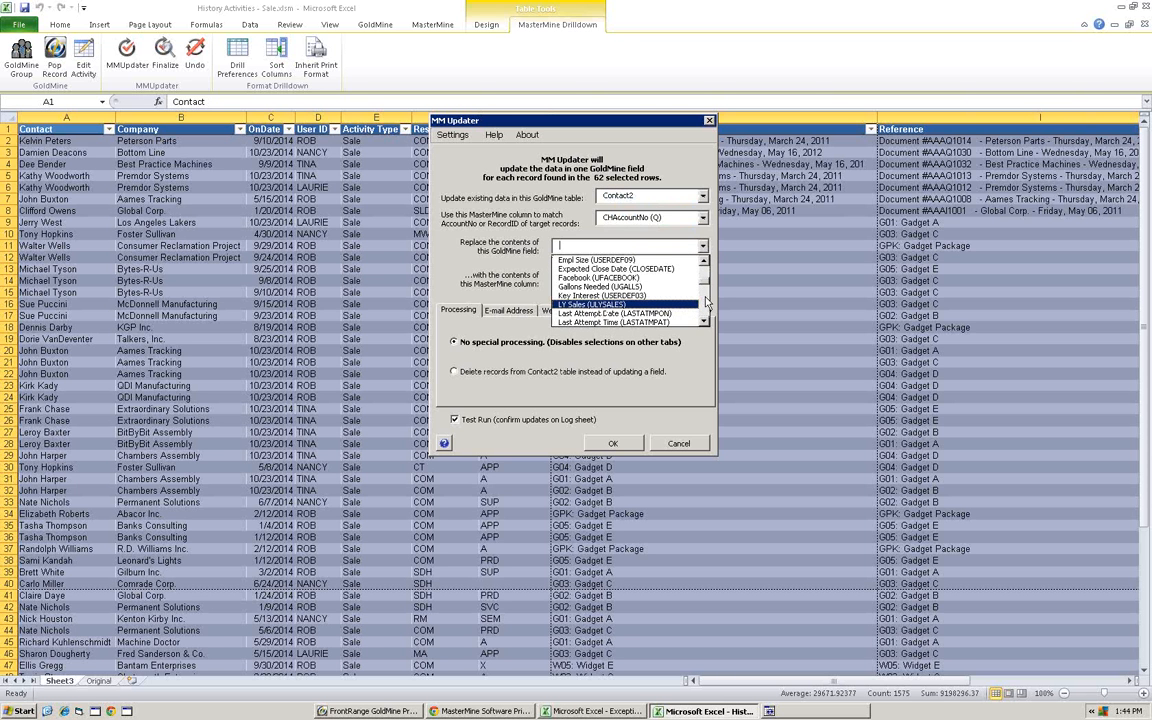
scroll(634, 265, "down", 10)
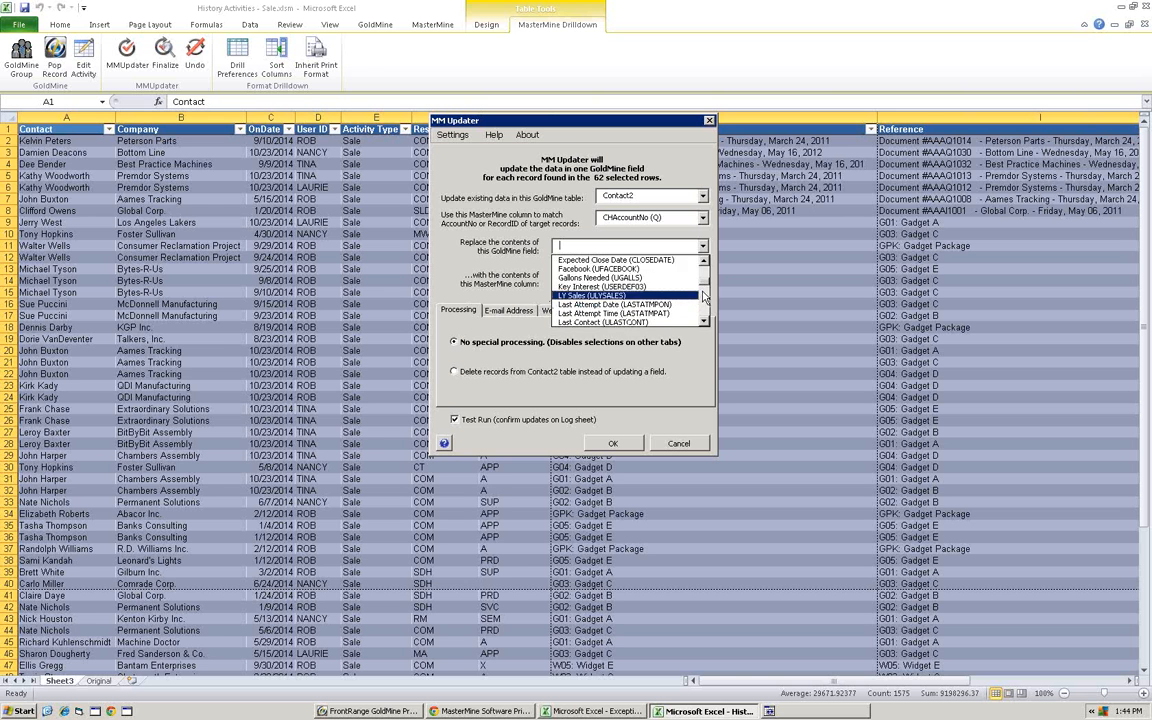
left_click(620, 314)
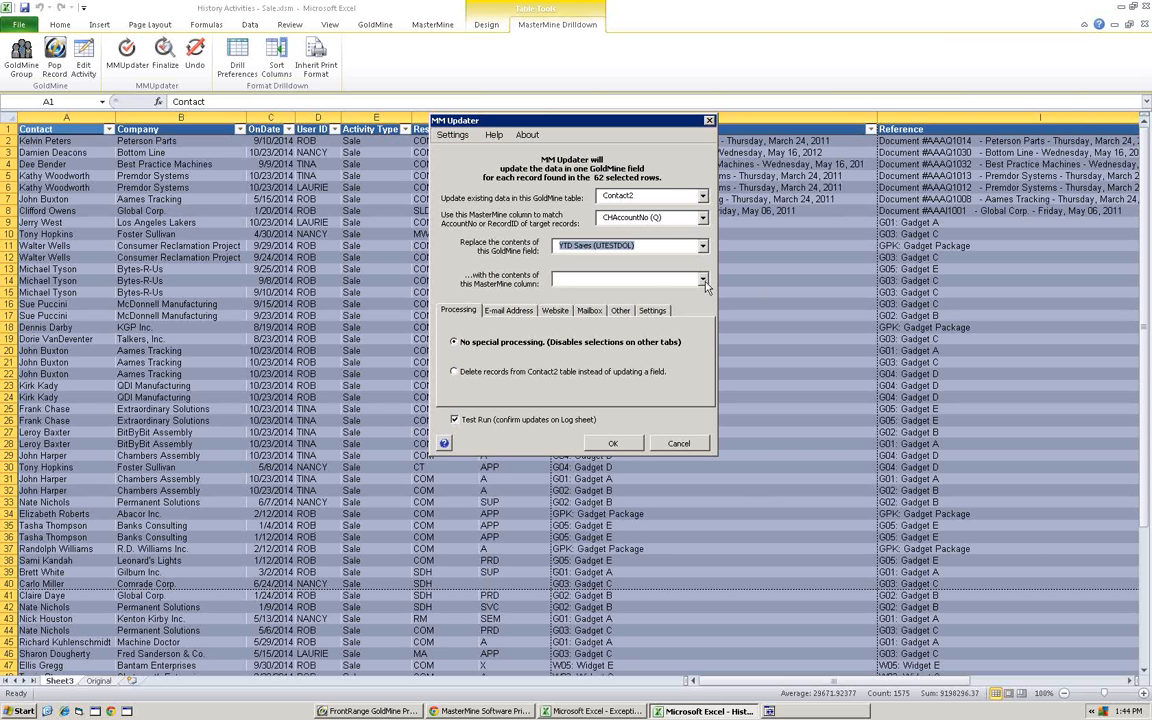
- Choose Amount (N) as the MasterMine column that supplies the new field contents
left_click(657, 277)
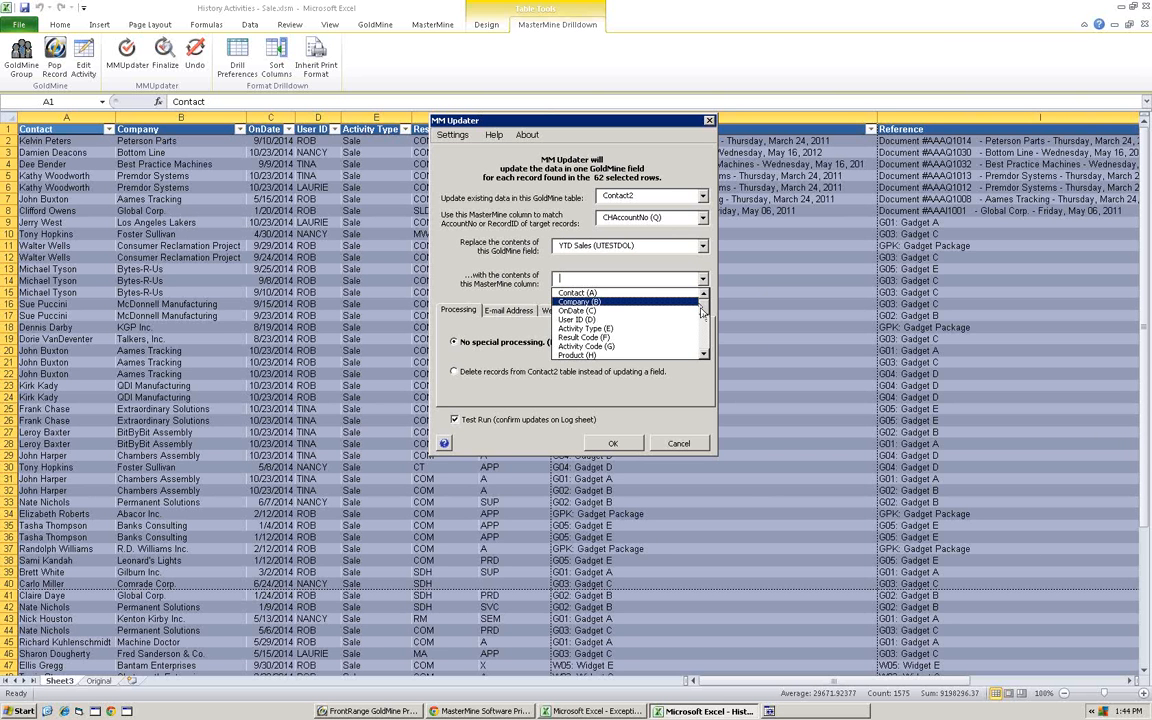
scroll(673, 336, "down", 4)
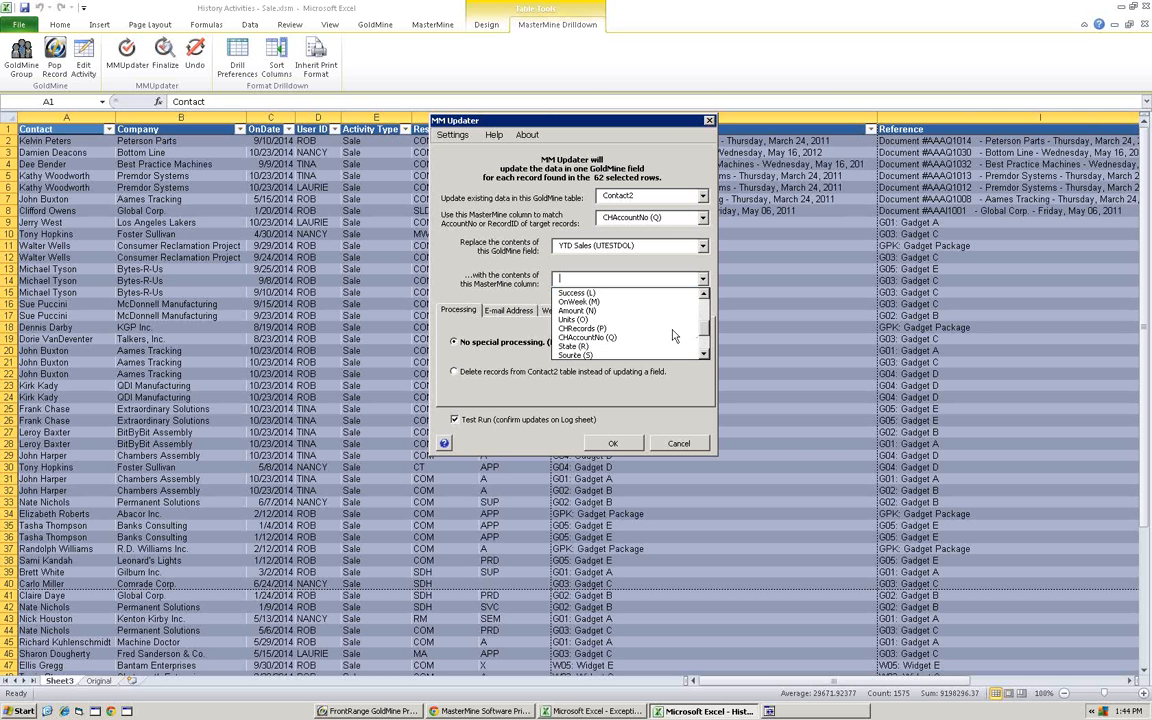
left_click(598, 311)
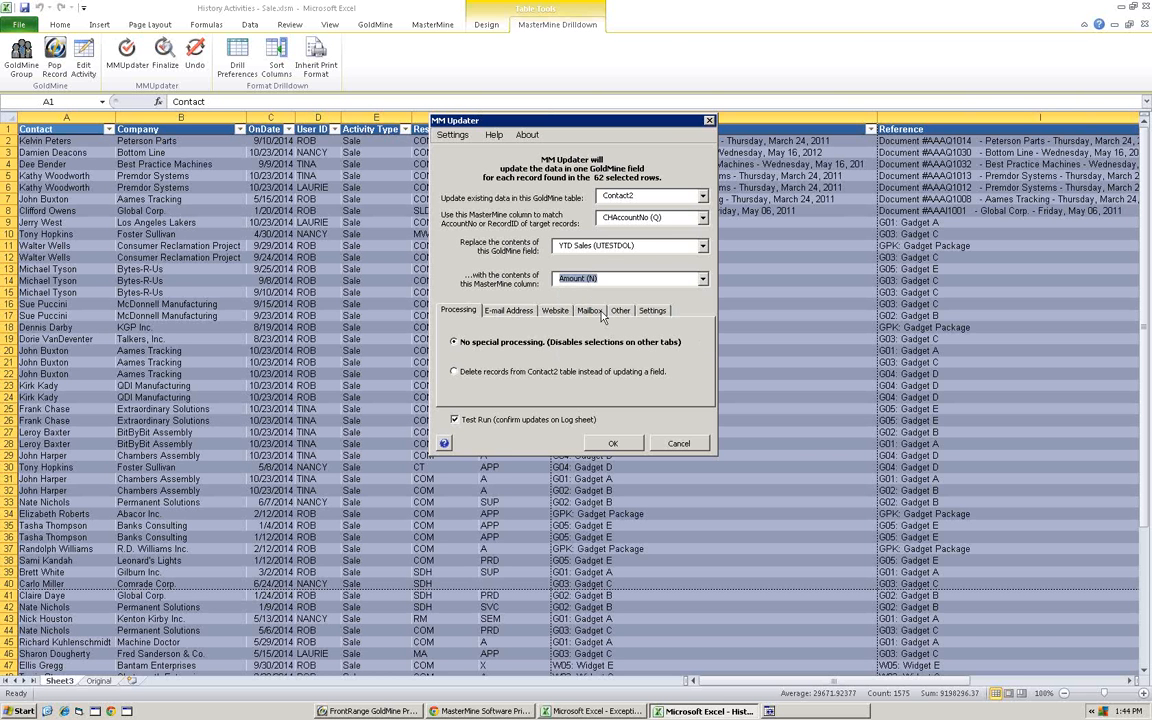
- Turn off the test run and enable adding numbers to existing field data for the update
left_click(455, 420)
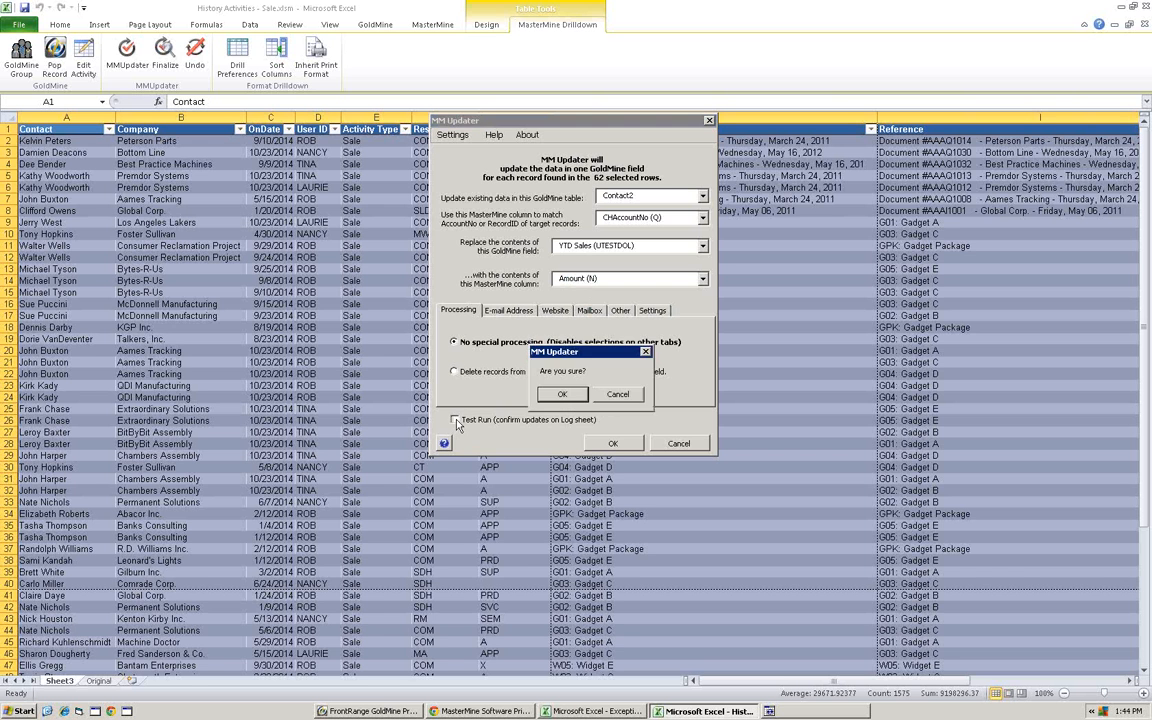
left_click(557, 395)
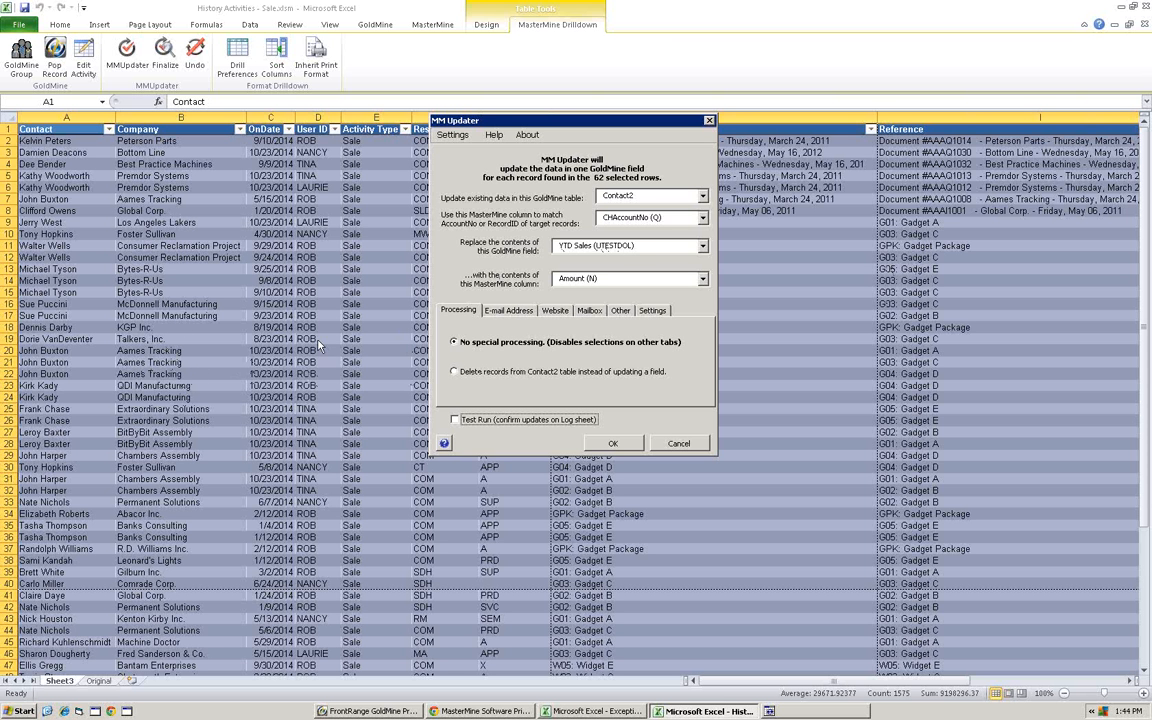
left_click(653, 311)
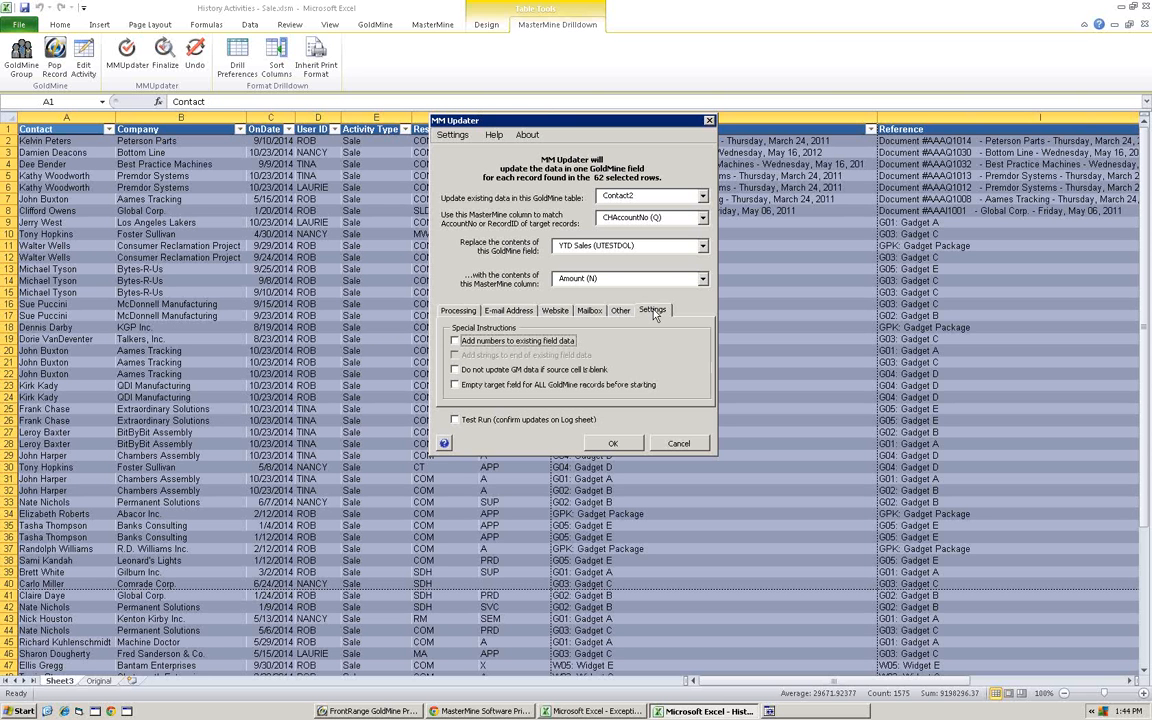
left_click(456, 342)
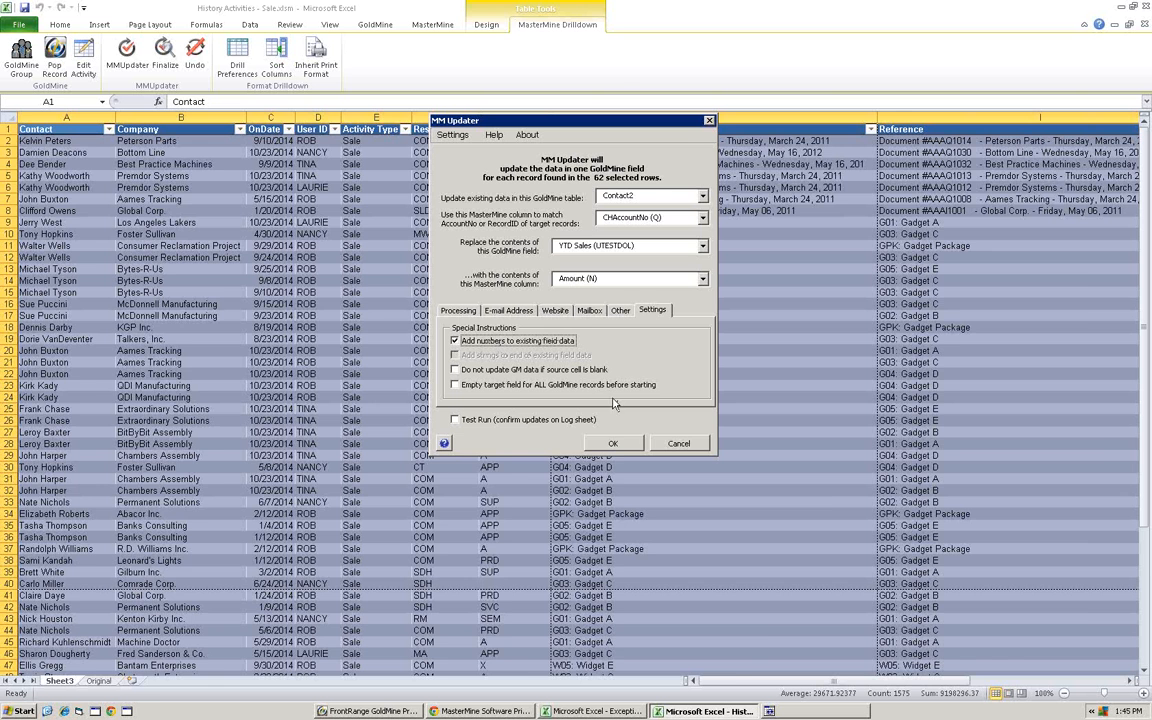
- Run the MMUpdater update of YTD Sales with the Amount values on the selected records
left_click(613, 444)
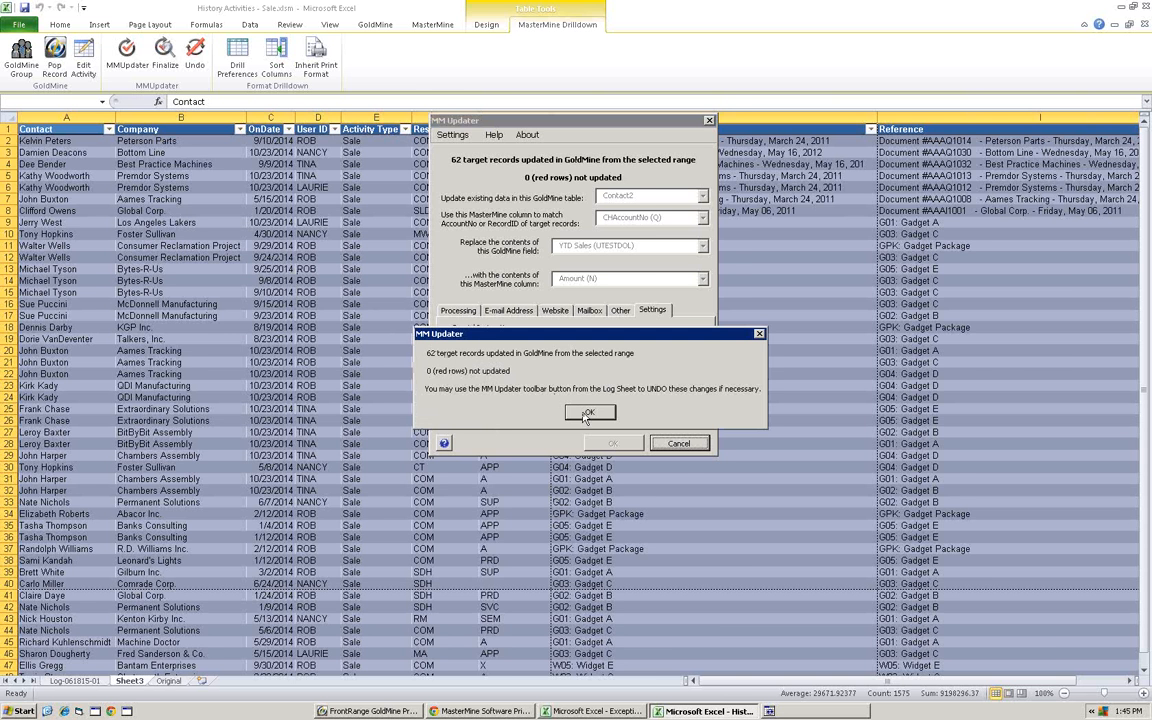
left_click(587, 416)
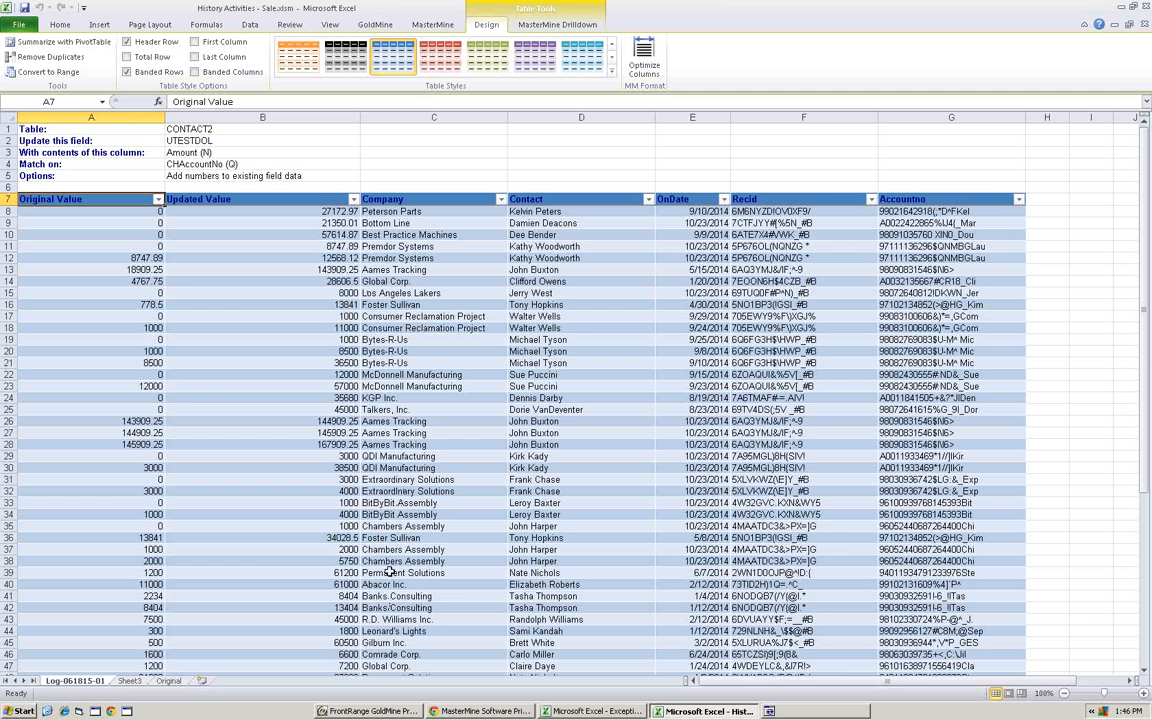
- Compare the logged updated value for the second Premdor Systems row with YTD Sales in its GoldMine contact record, and return to the drilldown sheet
double_click(320, 258)
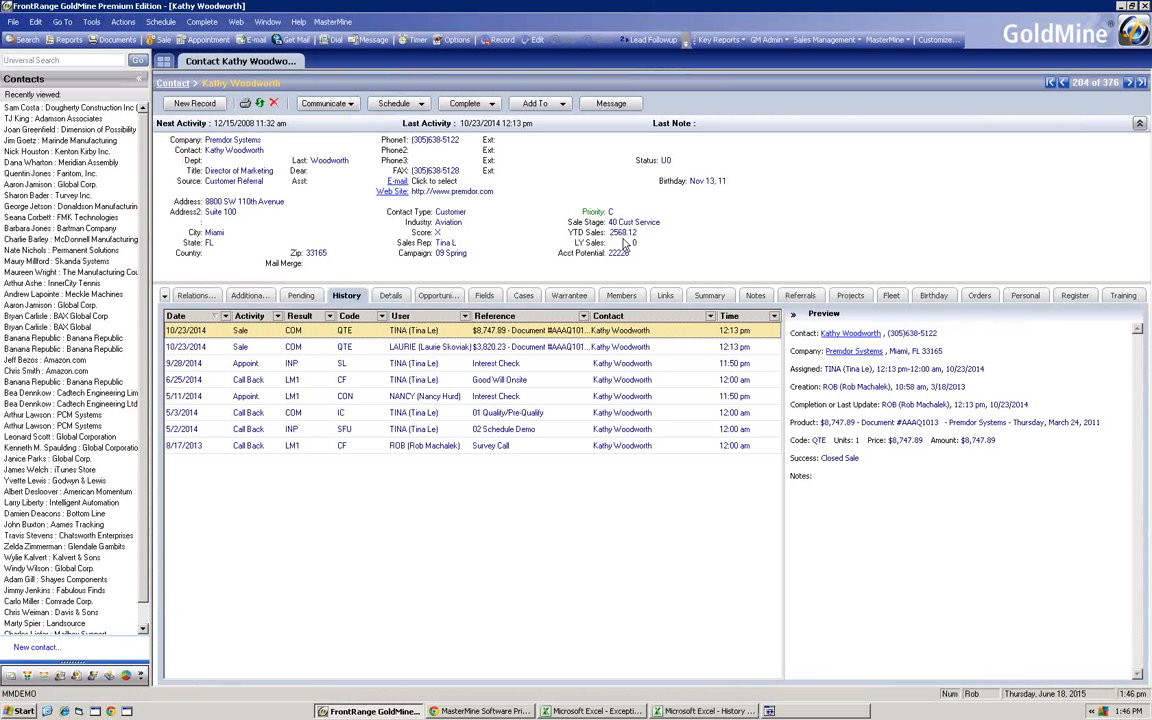
left_click(620, 233)
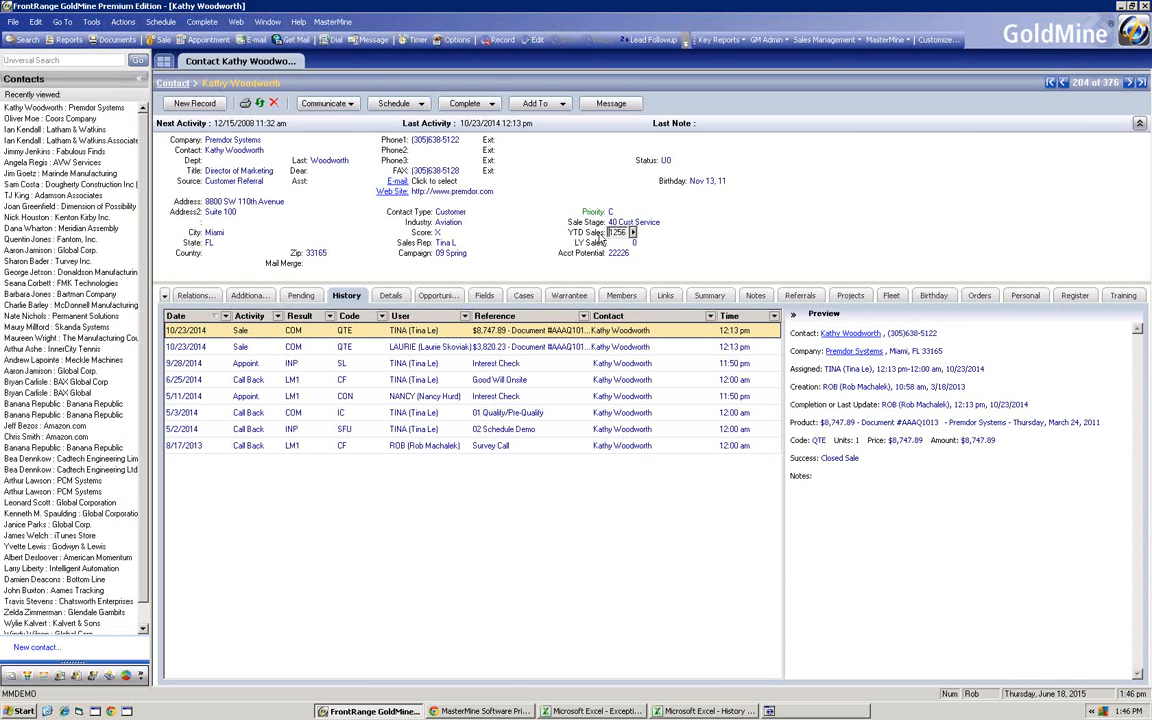
key("Escape")
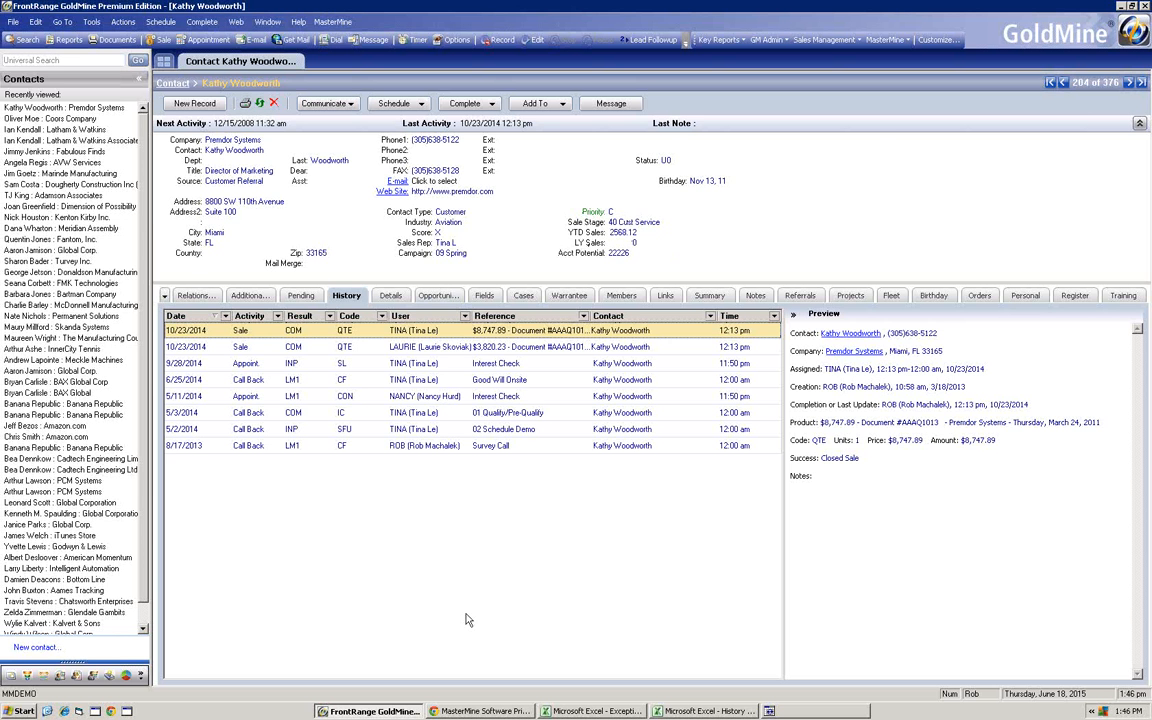
left_click(683, 711)
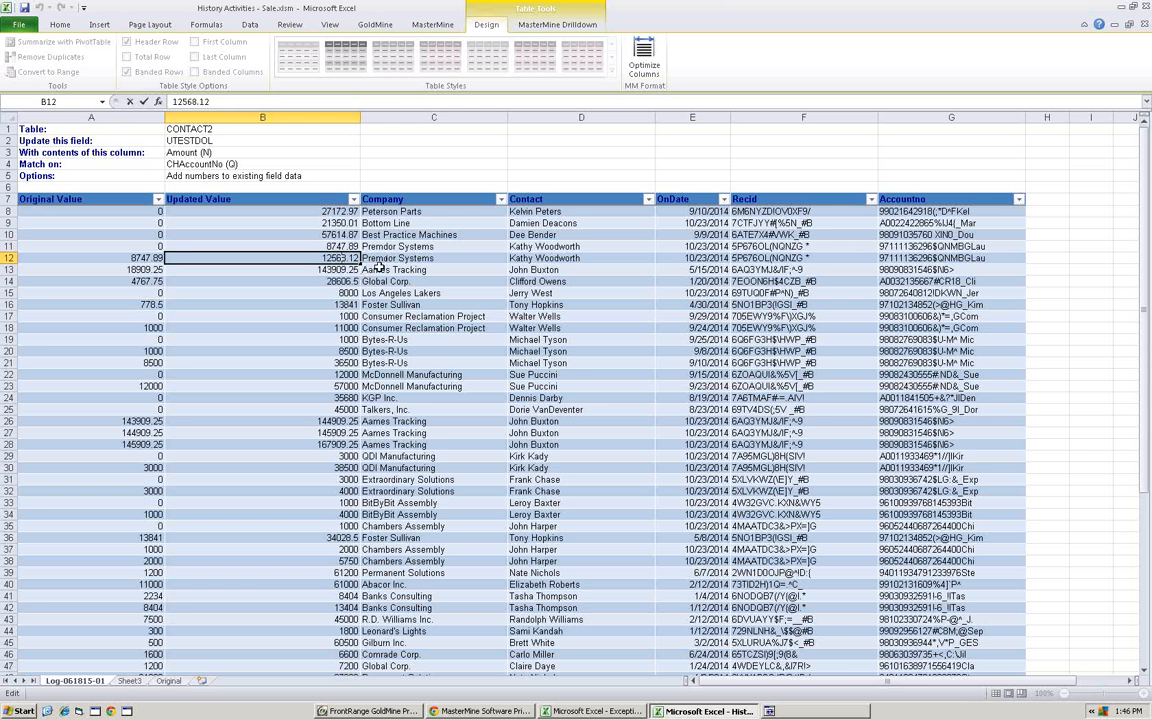
left_click(409, 245)
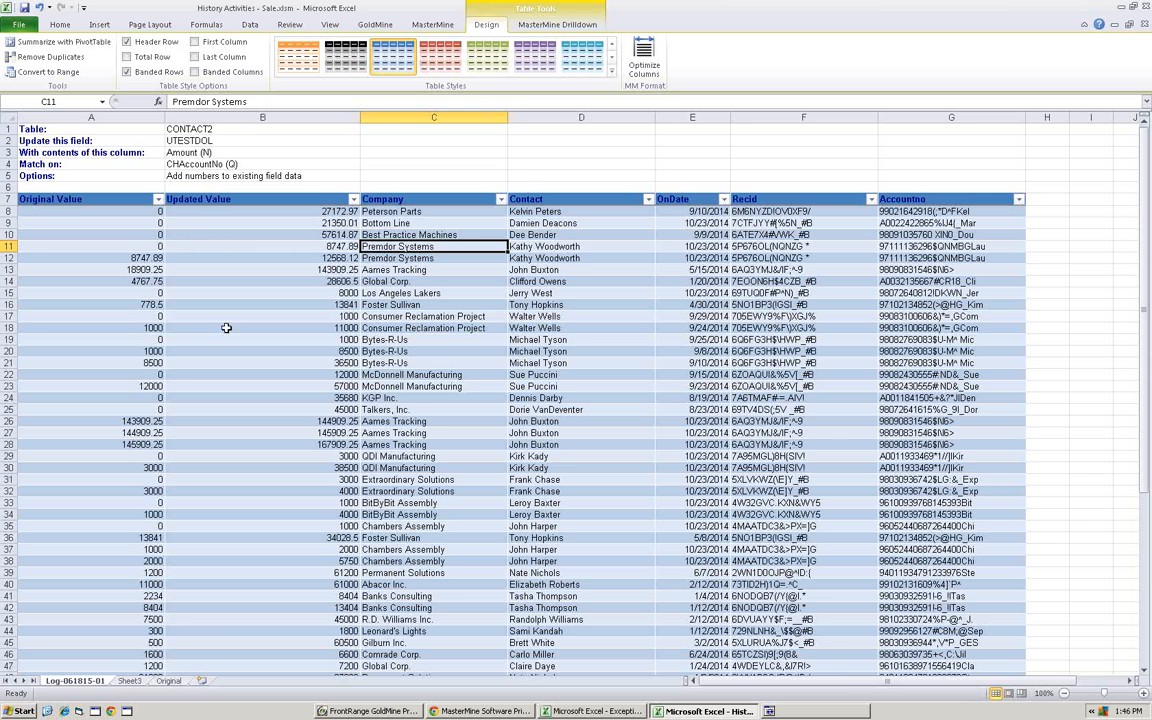
left_click(134, 682)
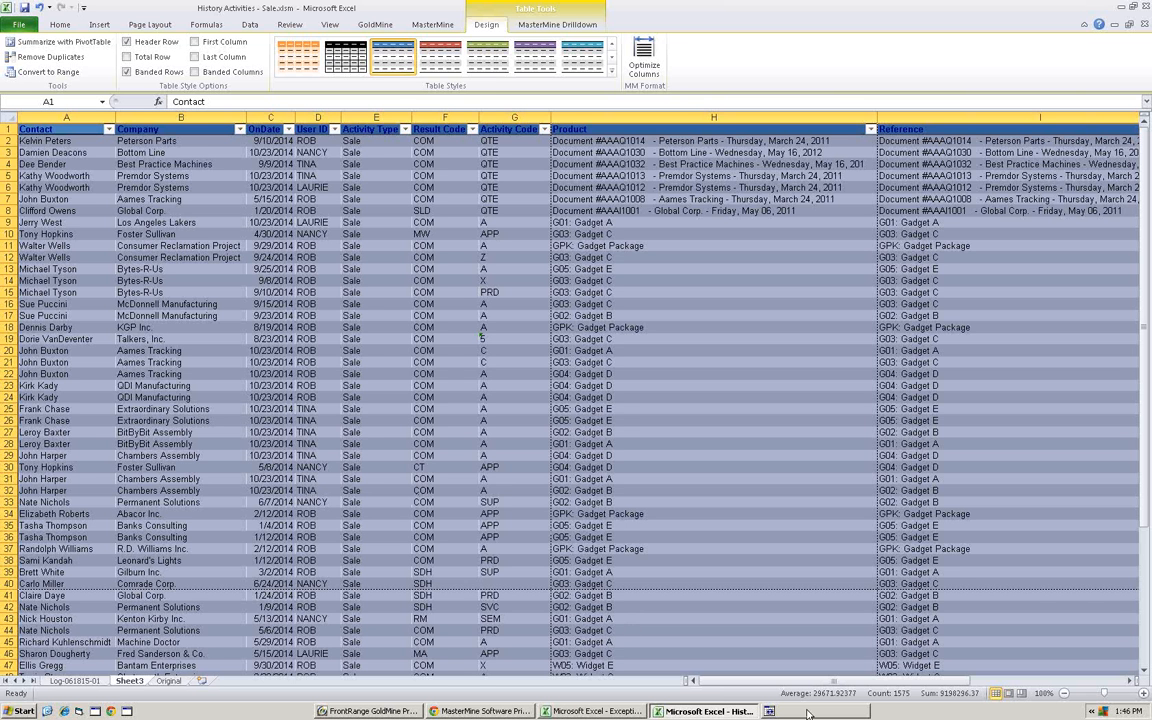
- Switch to the Exceptions in Key Fields workbook, clone the Industry Field worksheet and rename the copy LY Sales
left_click(600, 711)
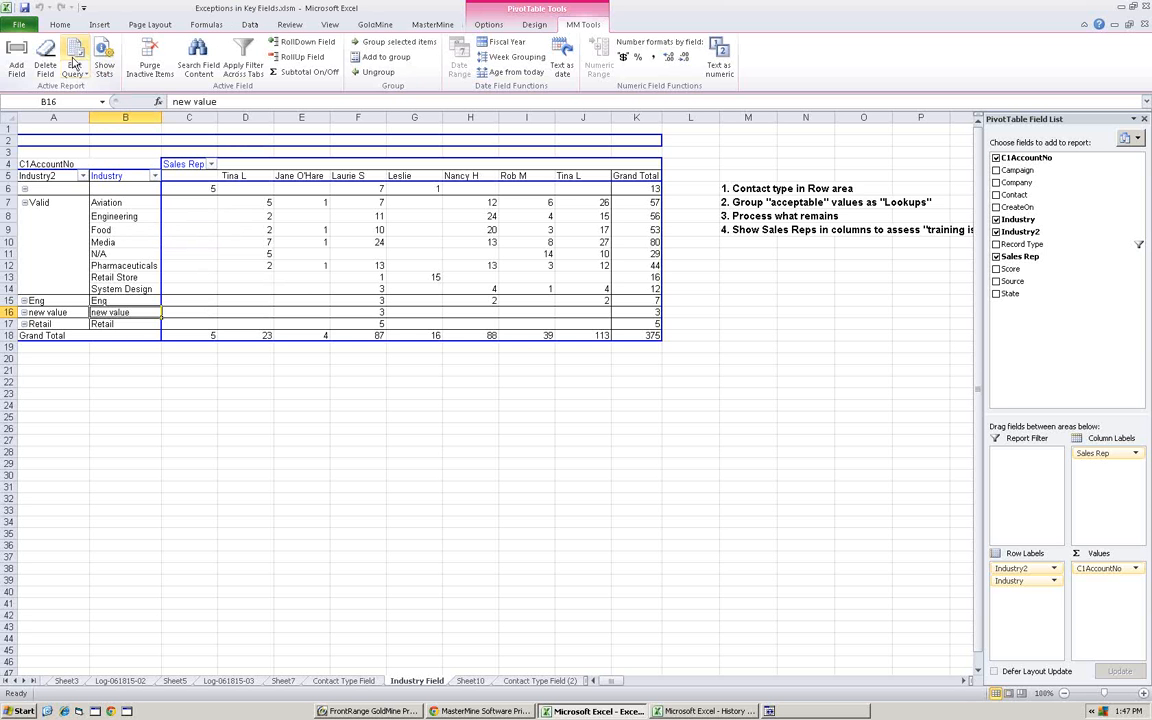
left_click(432, 24)
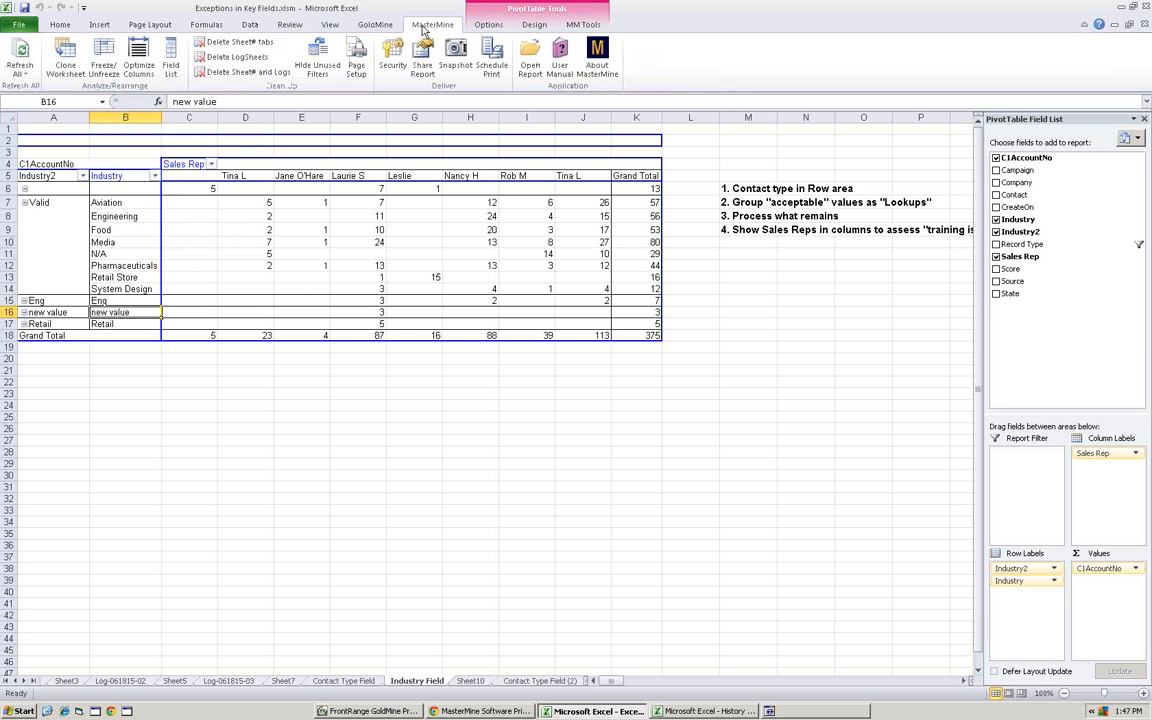
left_click(62, 62)
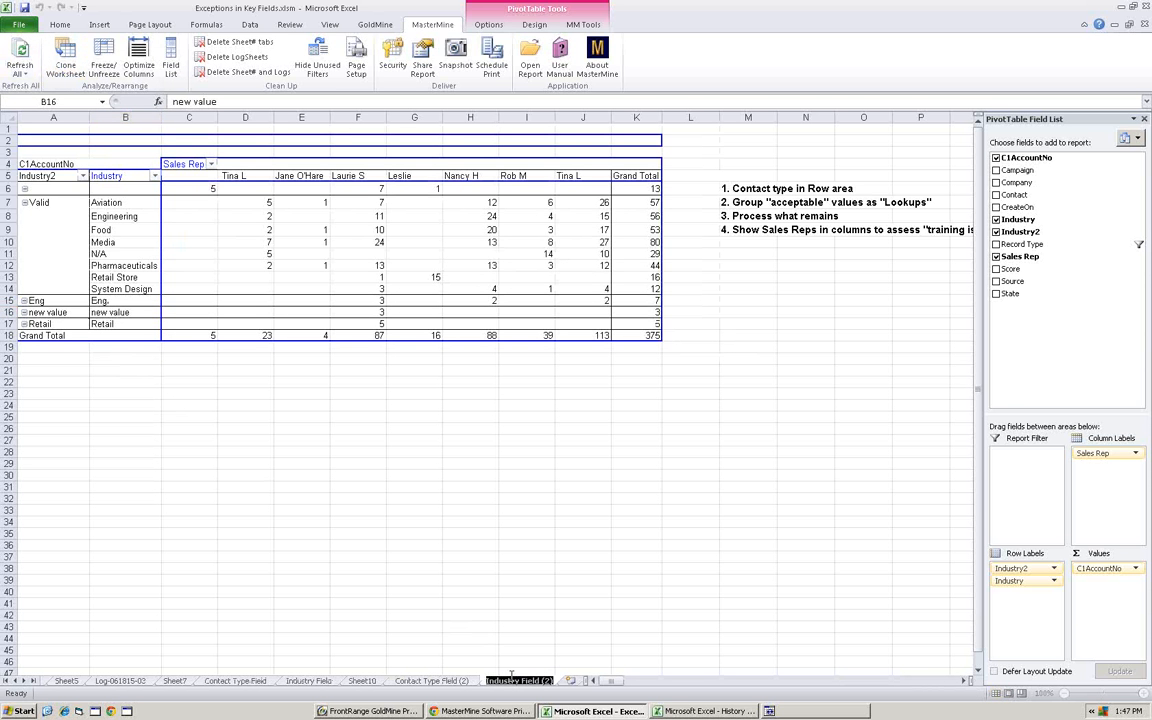
double_click(515, 681)
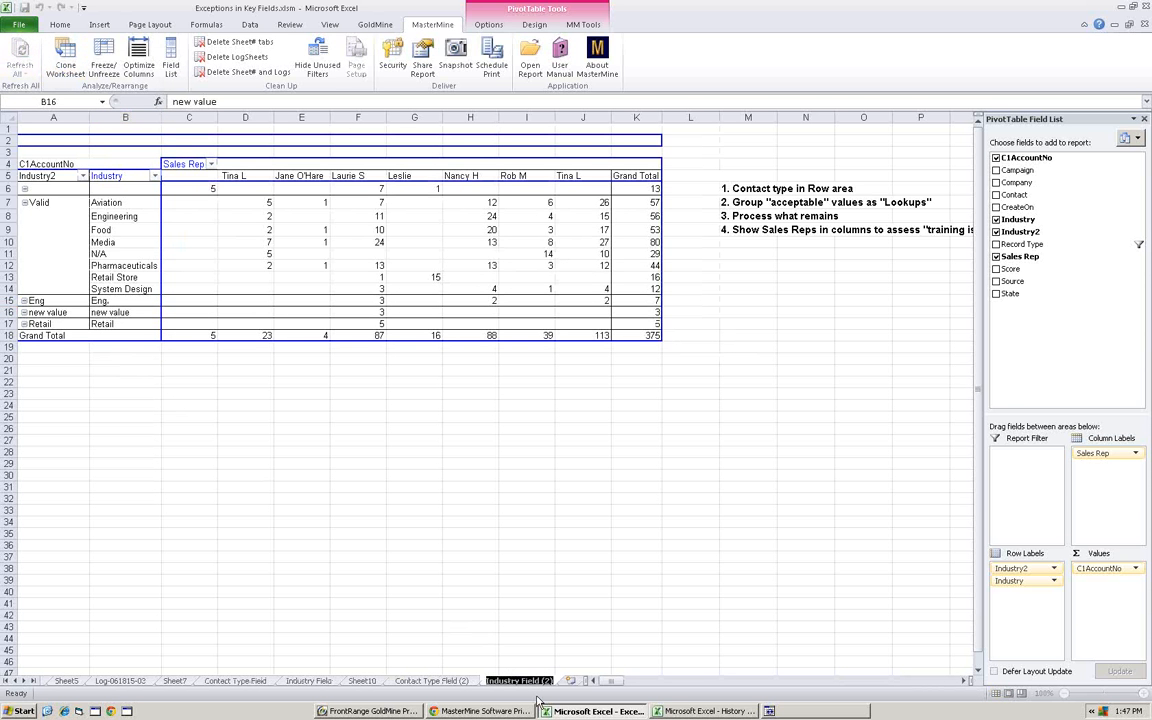
type("LY")
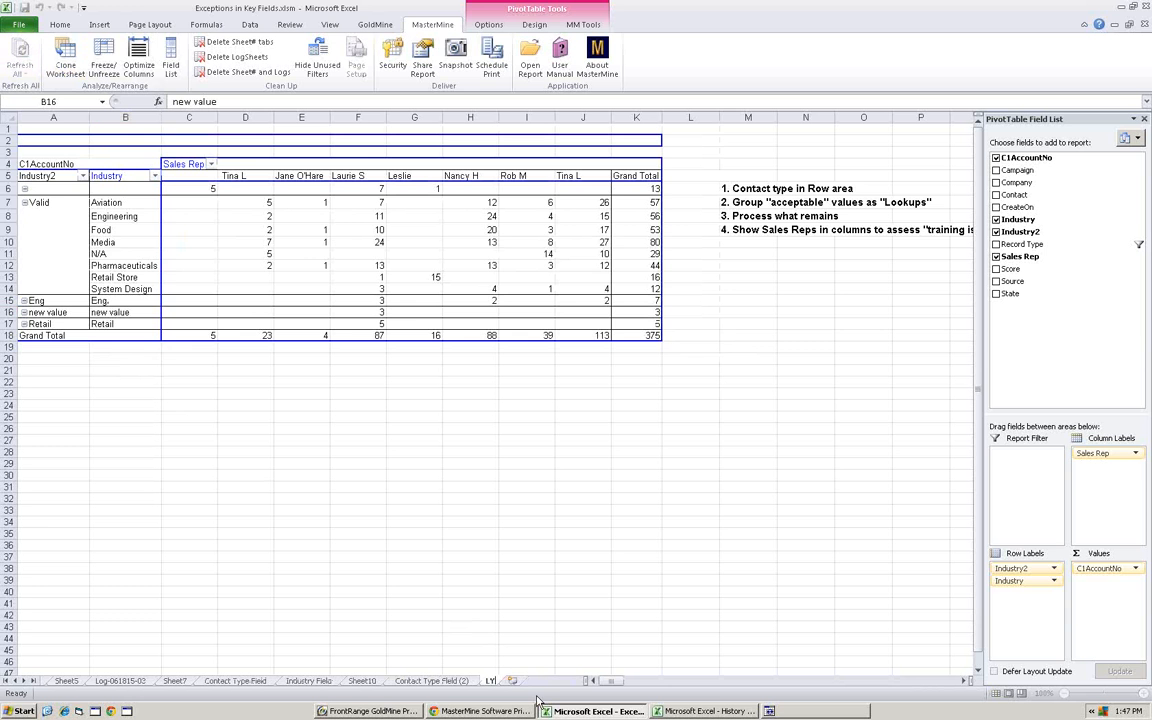
type(" Sales")
key("Return")
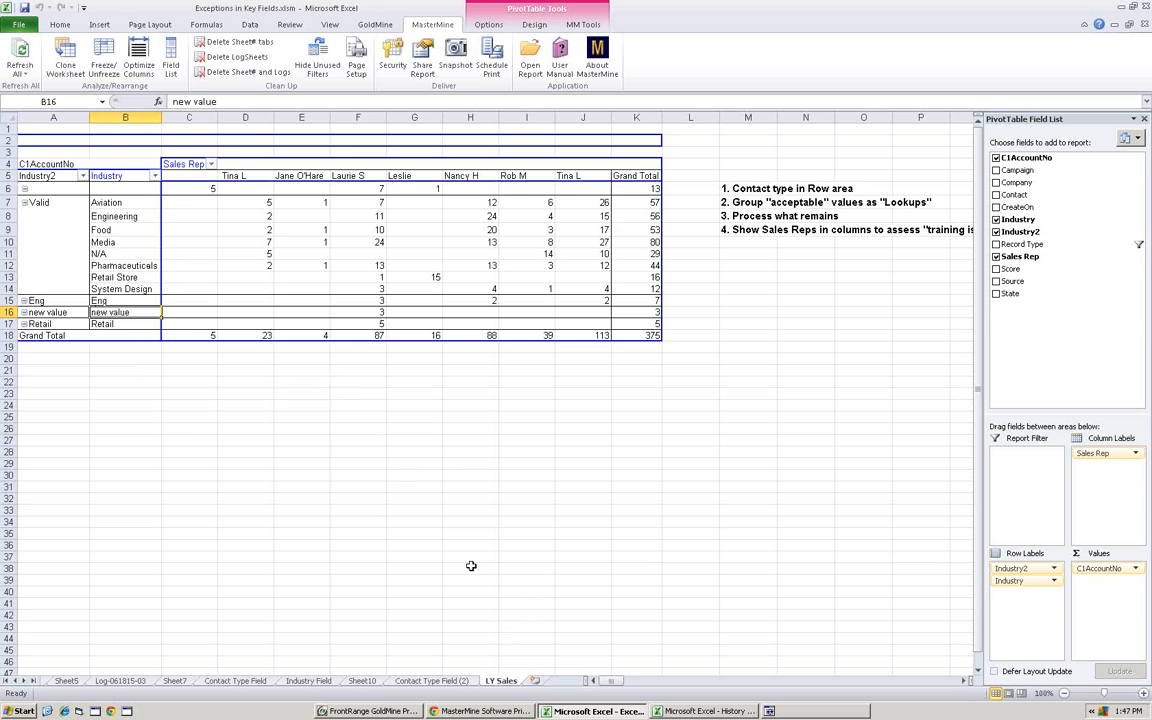
- Start a new query field for the LY Sales report, with C2 as the source table
left_click(245, 229)
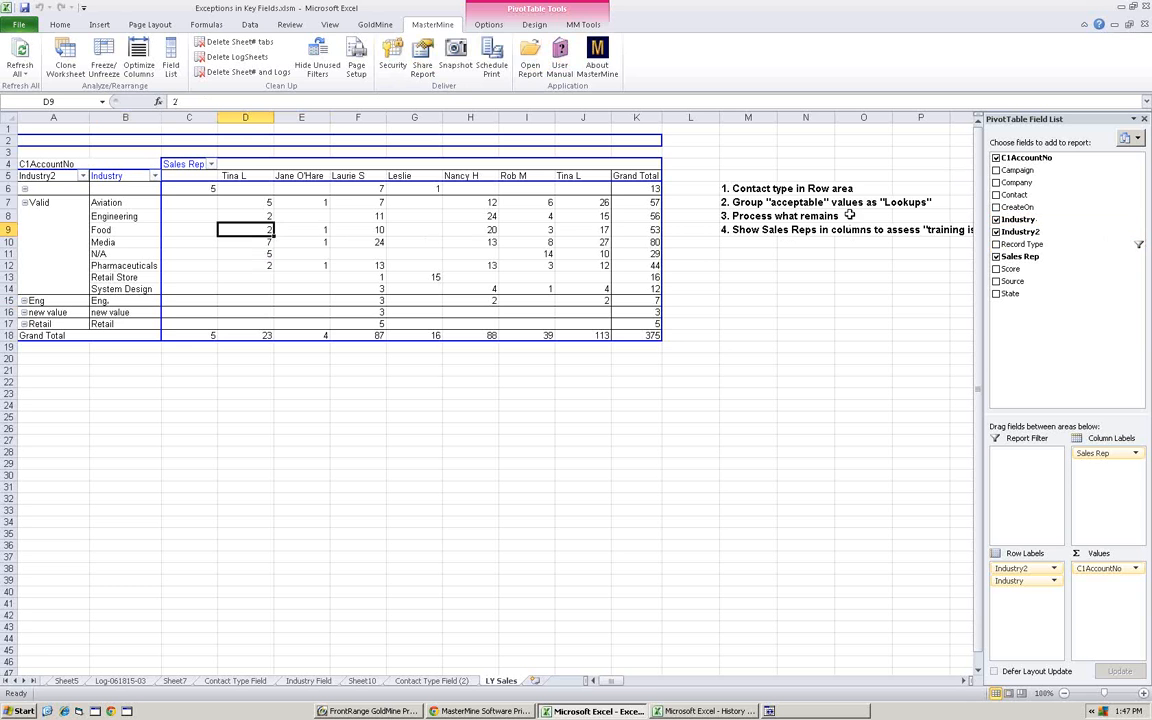
left_click(590, 26)
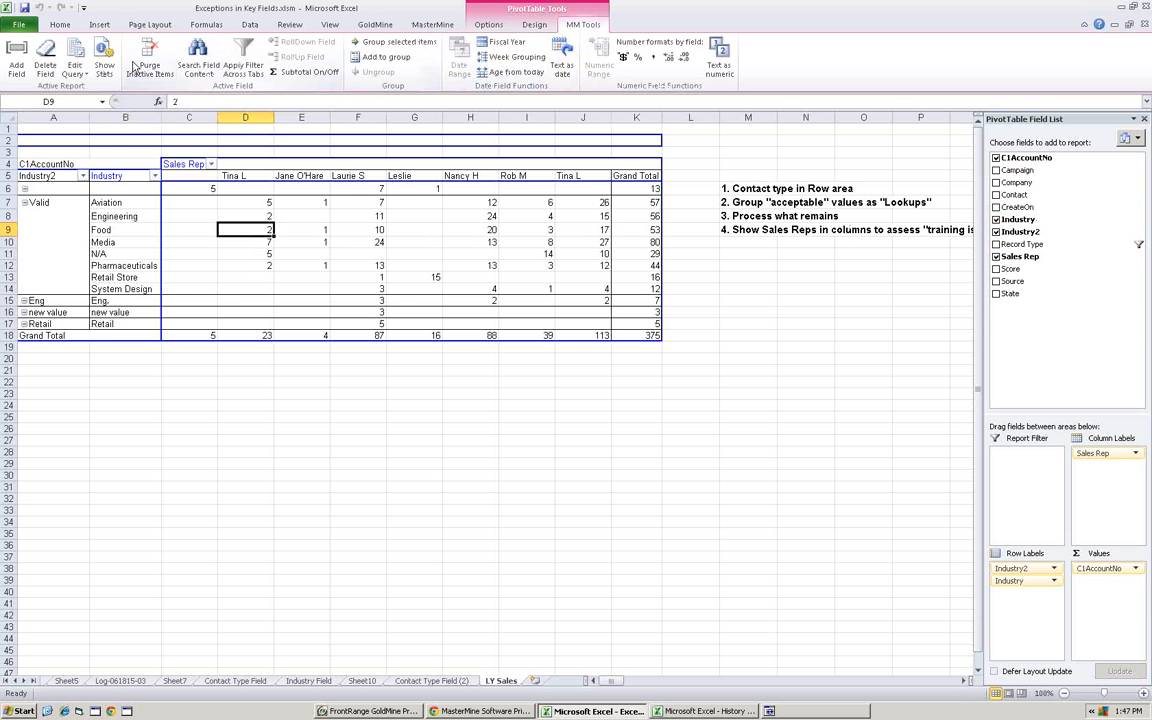
left_click(16, 60)
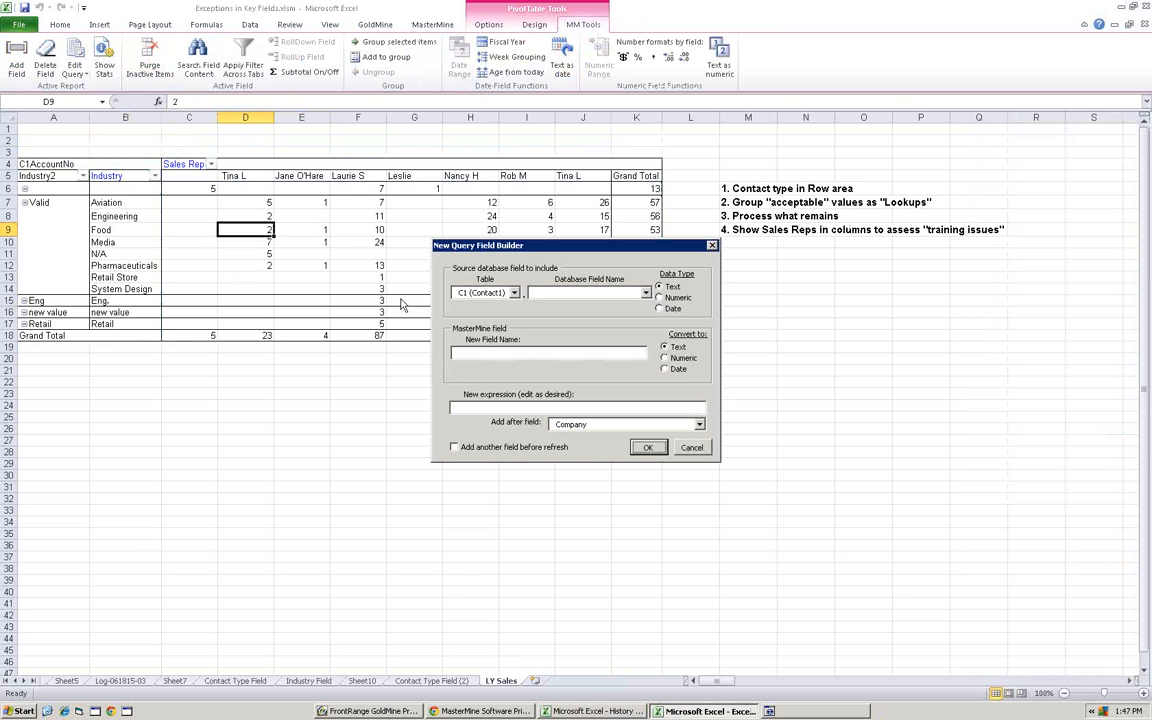
left_click(514, 293)
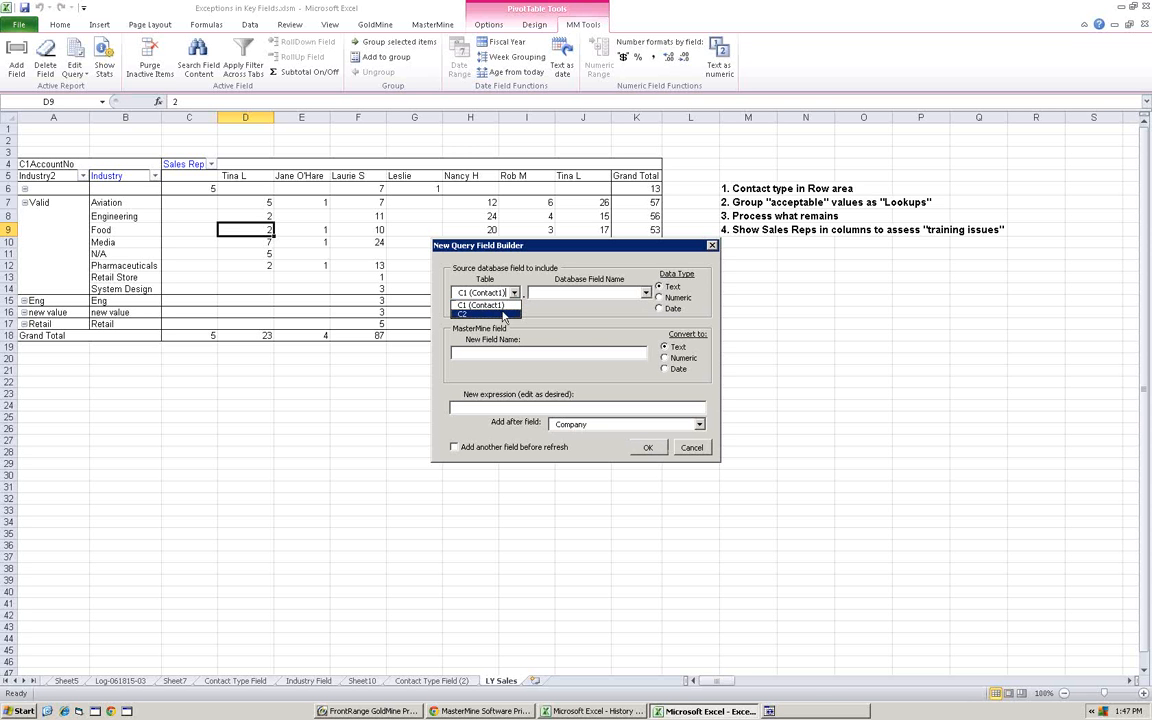
left_click(505, 314)
- Choose LY Sales (ULYSALES) as the database field and insert it into the query as a numeric field after Company
left_click(646, 295)
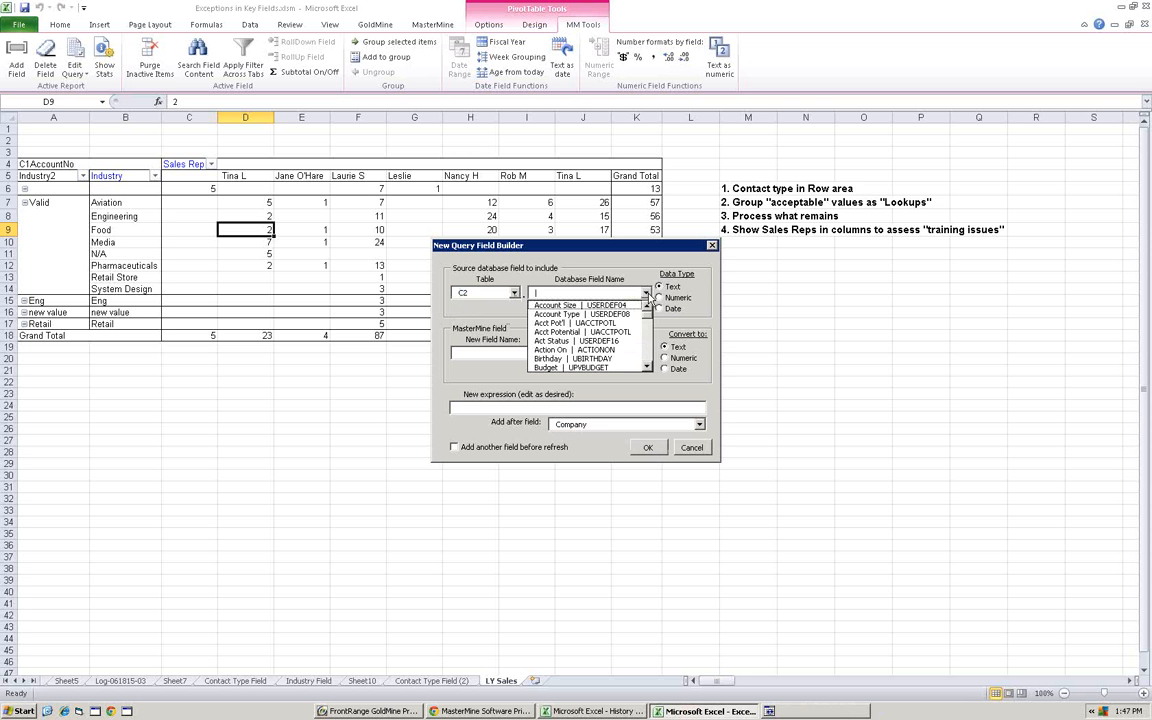
mouse_move(648, 318)
left_mouse_down()
mouse_move(648, 336)
mouse_move(647, 313)
left_mouse_up()
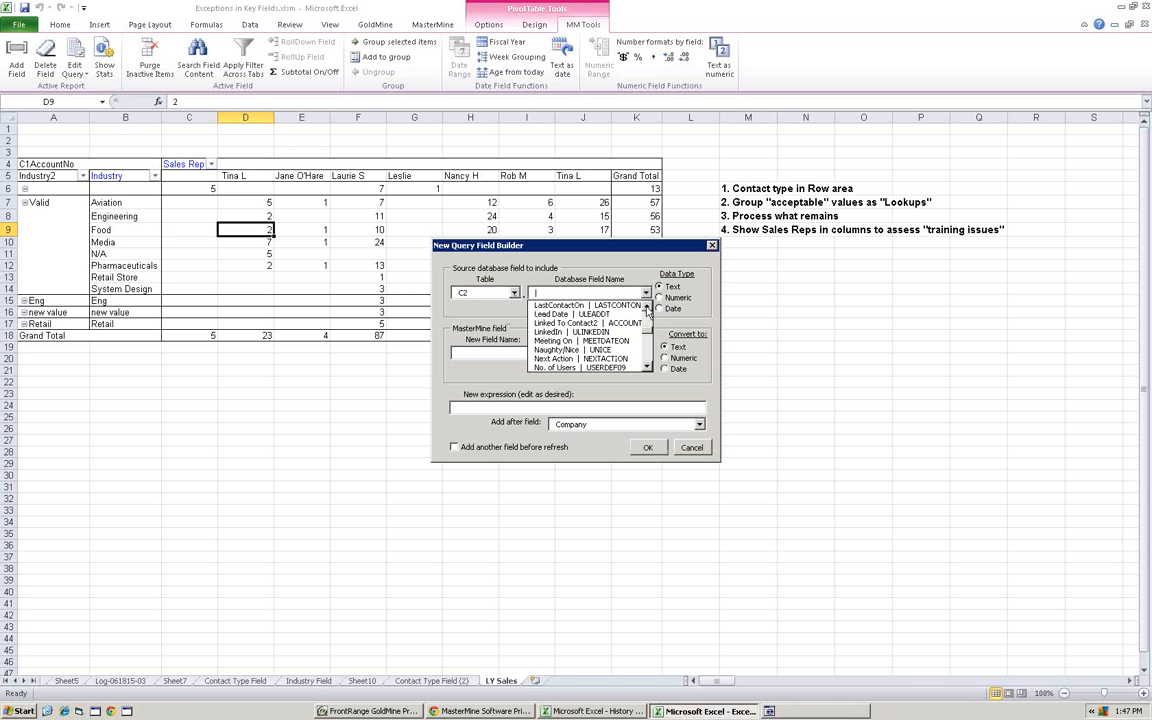
left_click(646, 307)
left_click(646, 307)
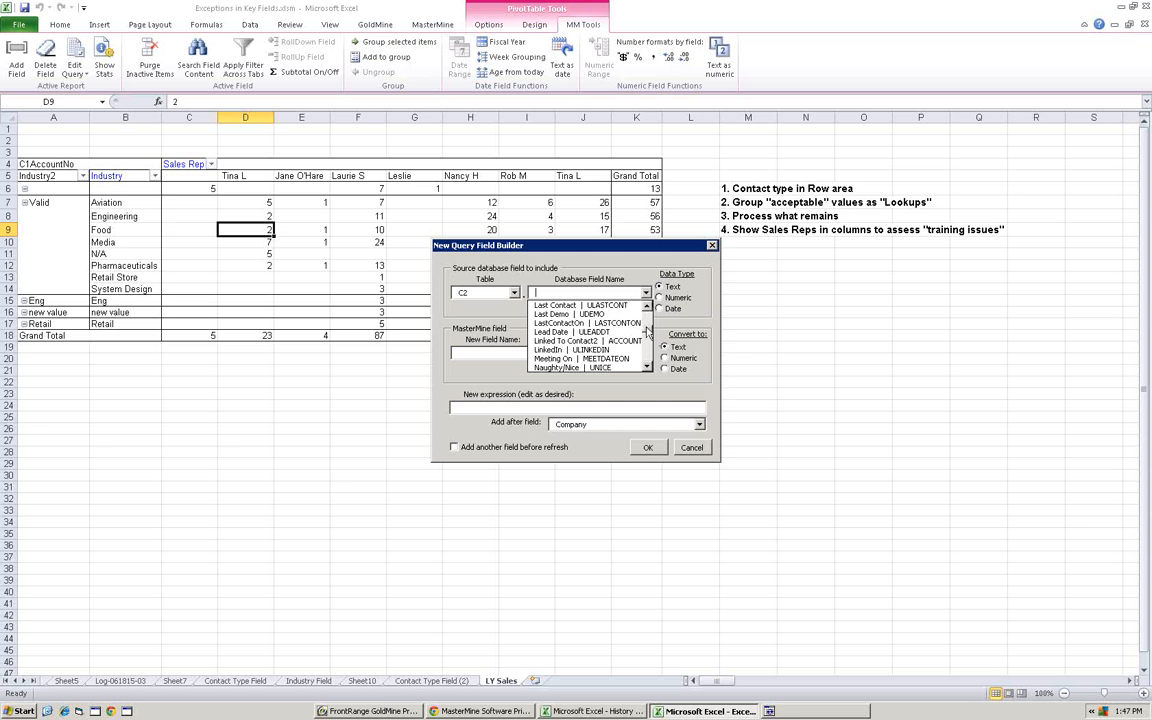
scroll(648, 330, "up", 10)
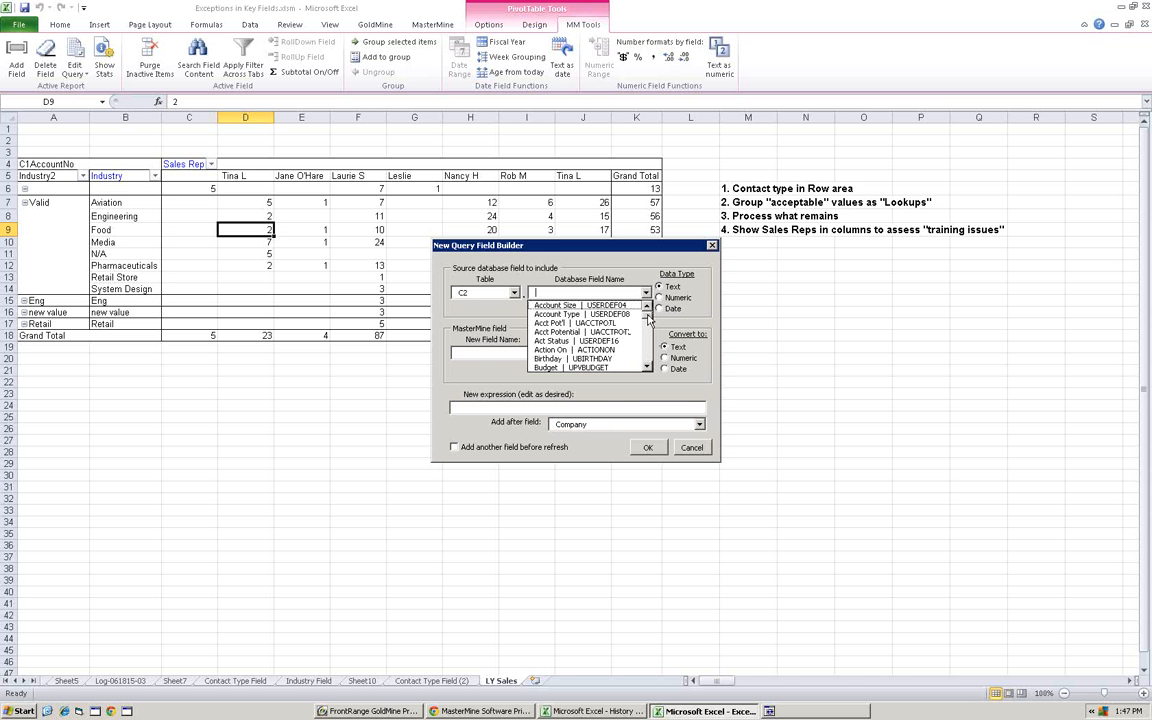
scroll(648, 350, "down", 8)
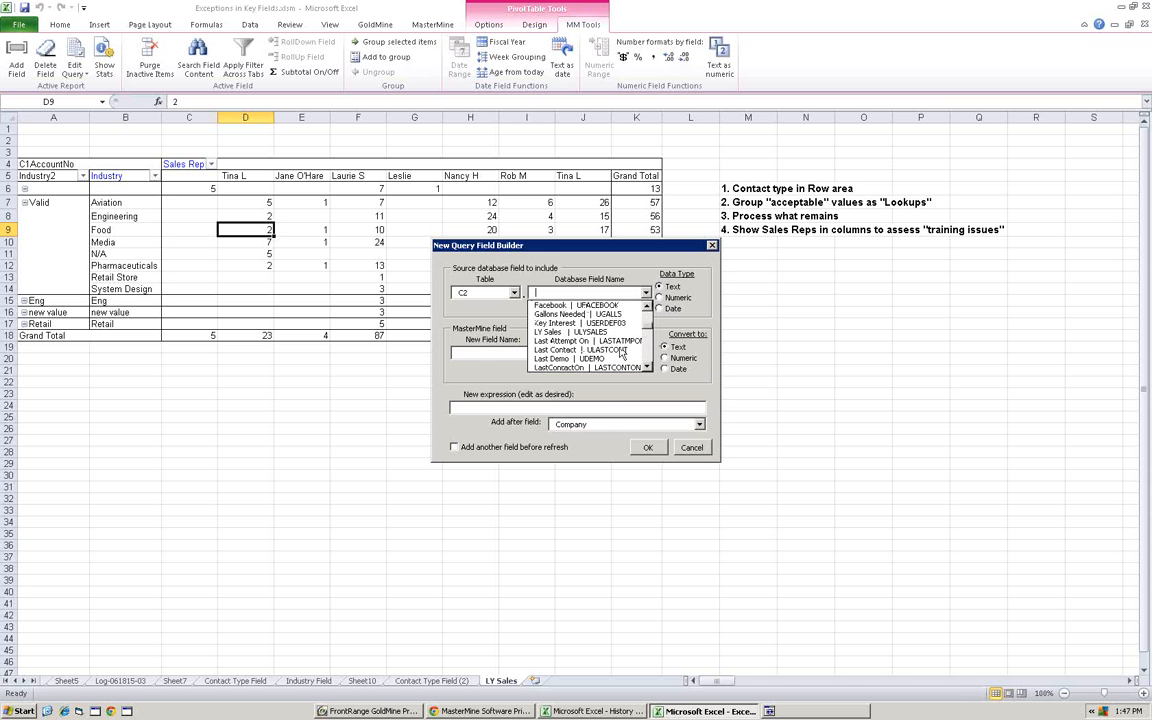
left_click(589, 333)
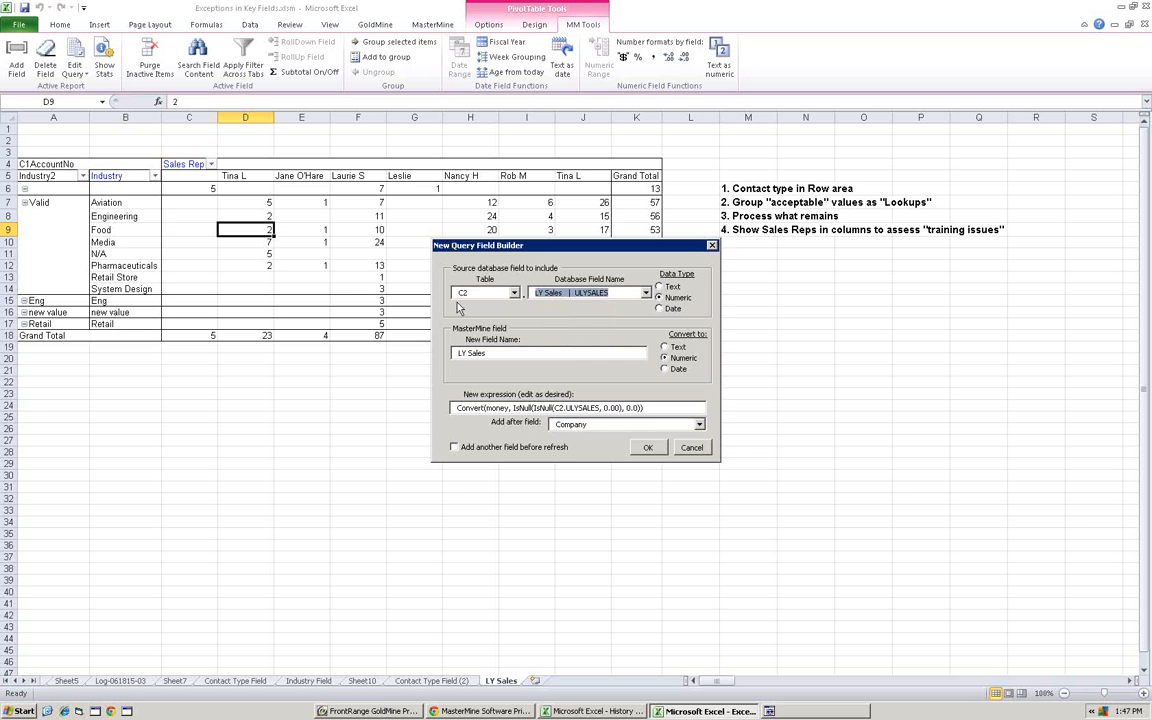
left_click(662, 448)
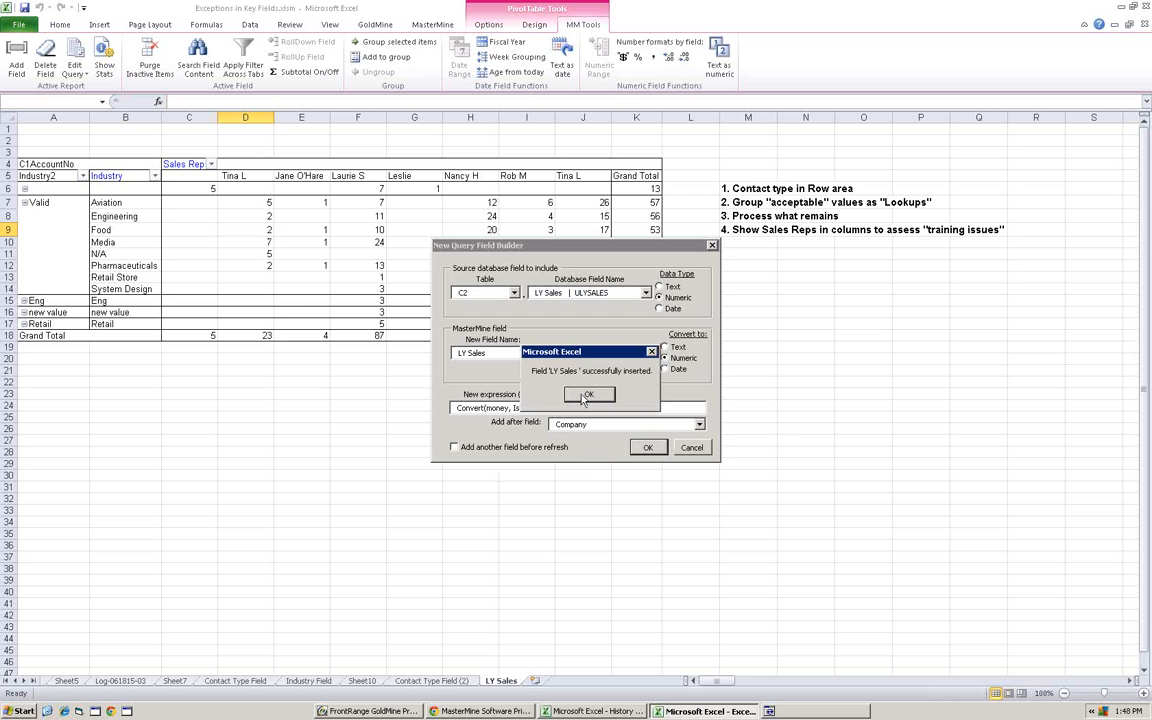
left_click(587, 396)
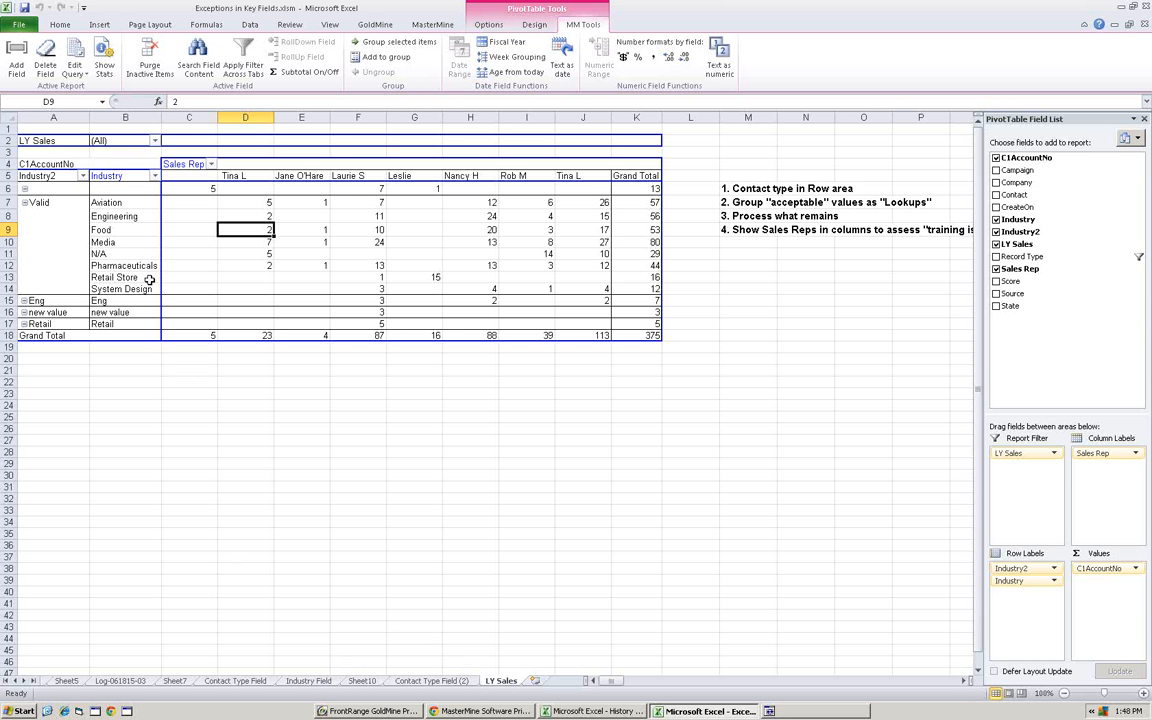
- Rearrange the PivotTable with LY Sales as the row field and Industry and Industry2 as report filters
left_click_drag(117, 183, 51, 202)
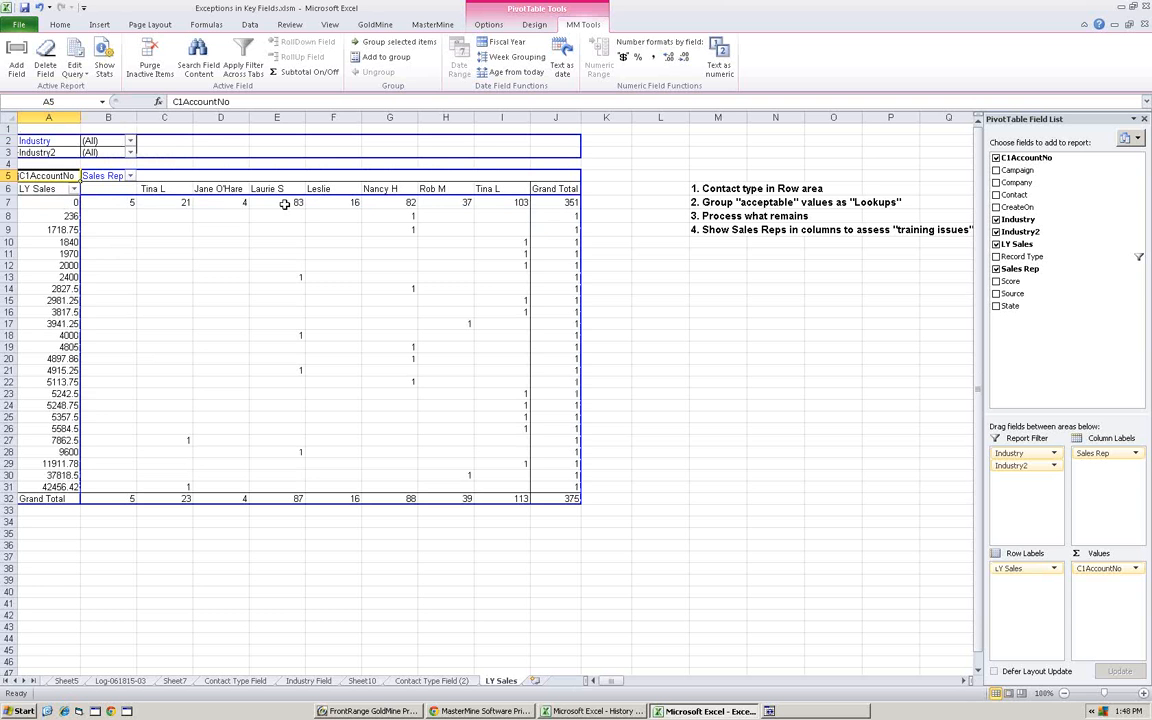
mouse_move(292, 204)
mouse_move(45, 478)
mouse_move(63, 216)
- Add Record Type to the PivotTable, rename it Contact Type and place it as a row field beside LY Sales
left_click(116, 177)
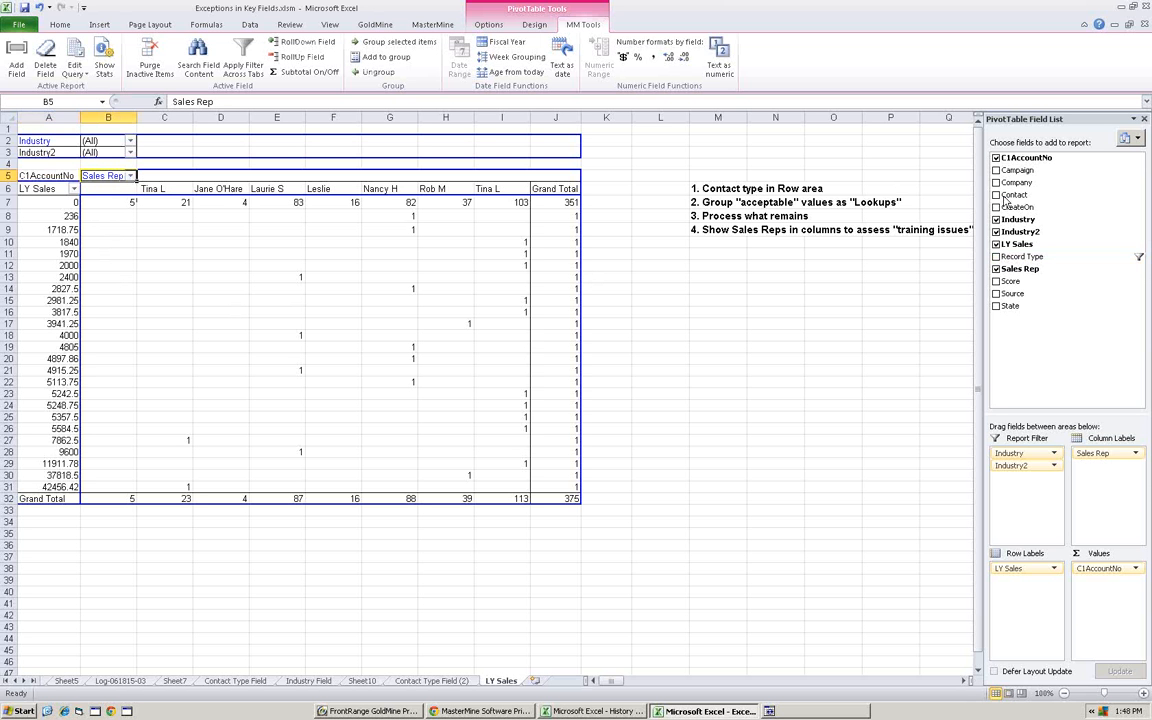
left_click_drag(1026, 276, 55, 158)
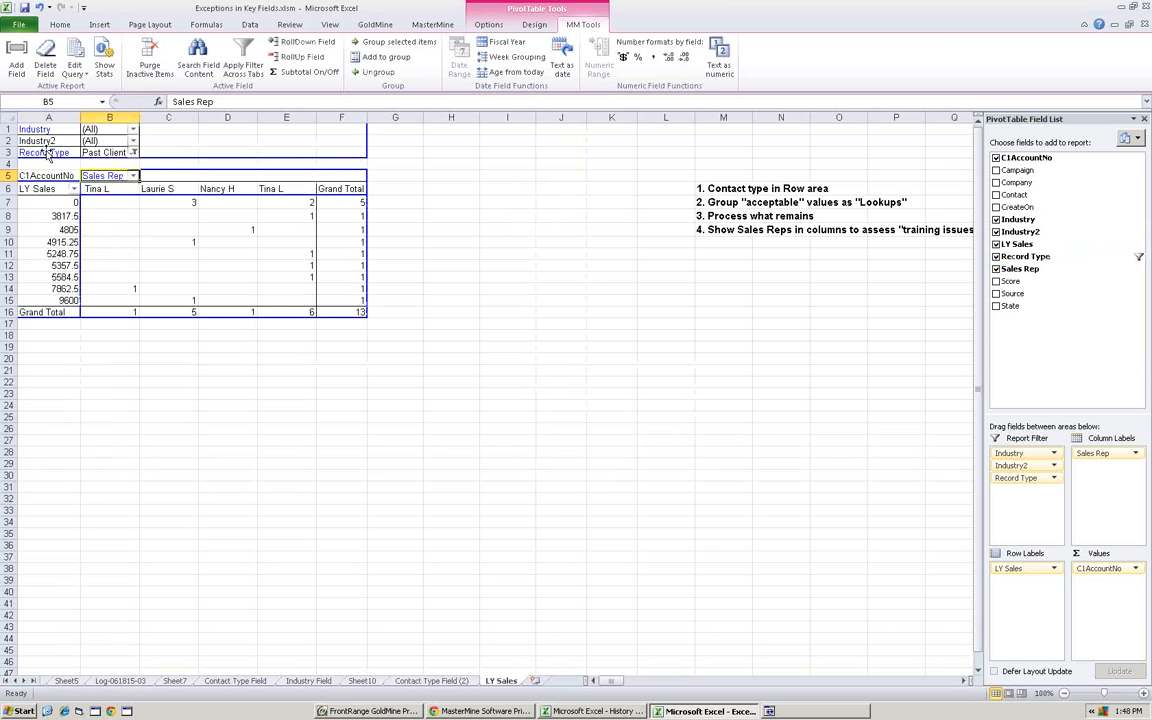
left_click(45, 151)
type("Contact Type")
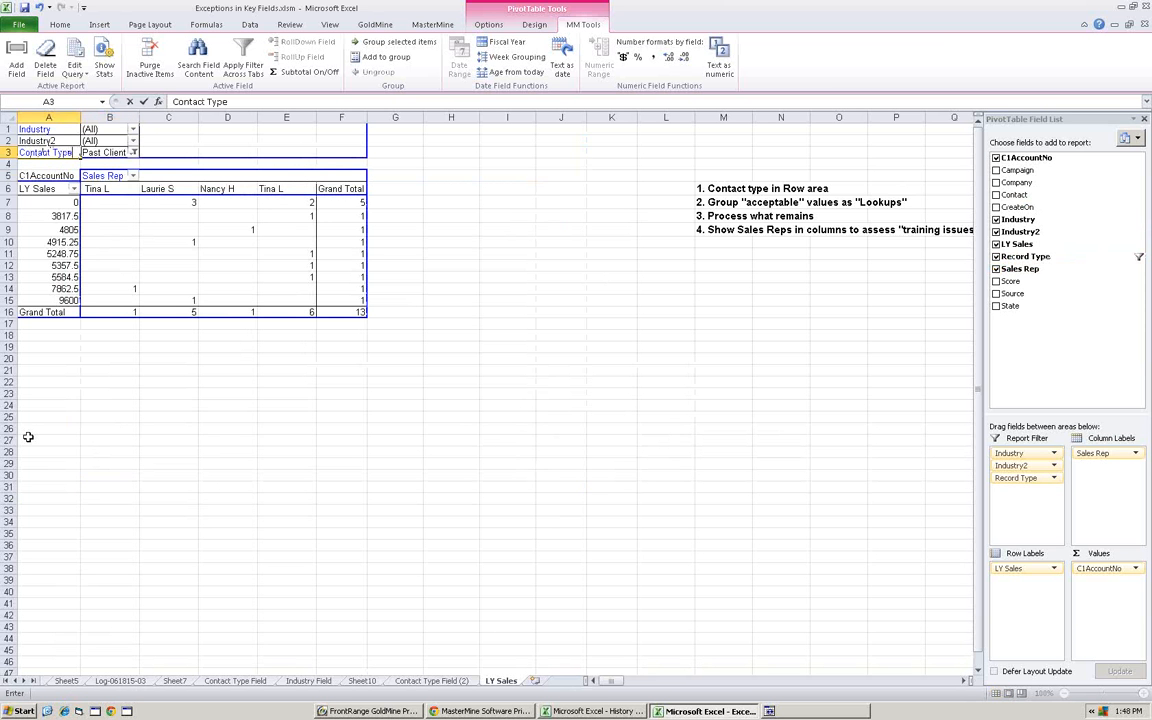
key("Return")
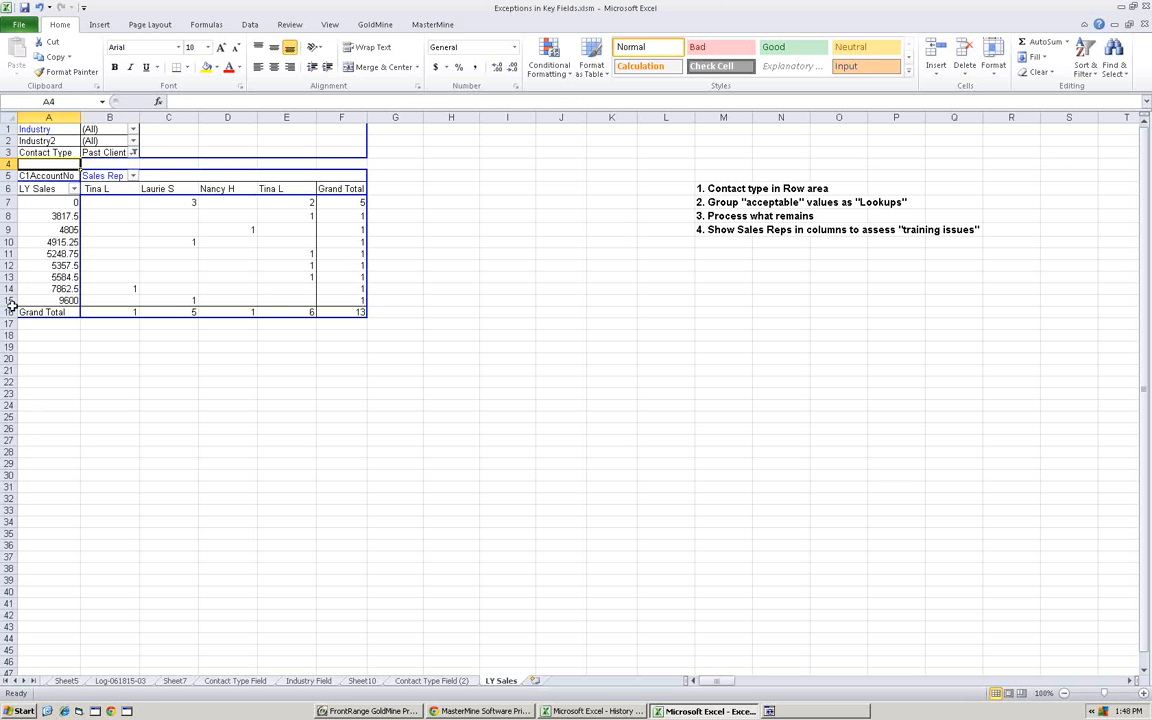
left_click_drag(58, 157, 80, 214)
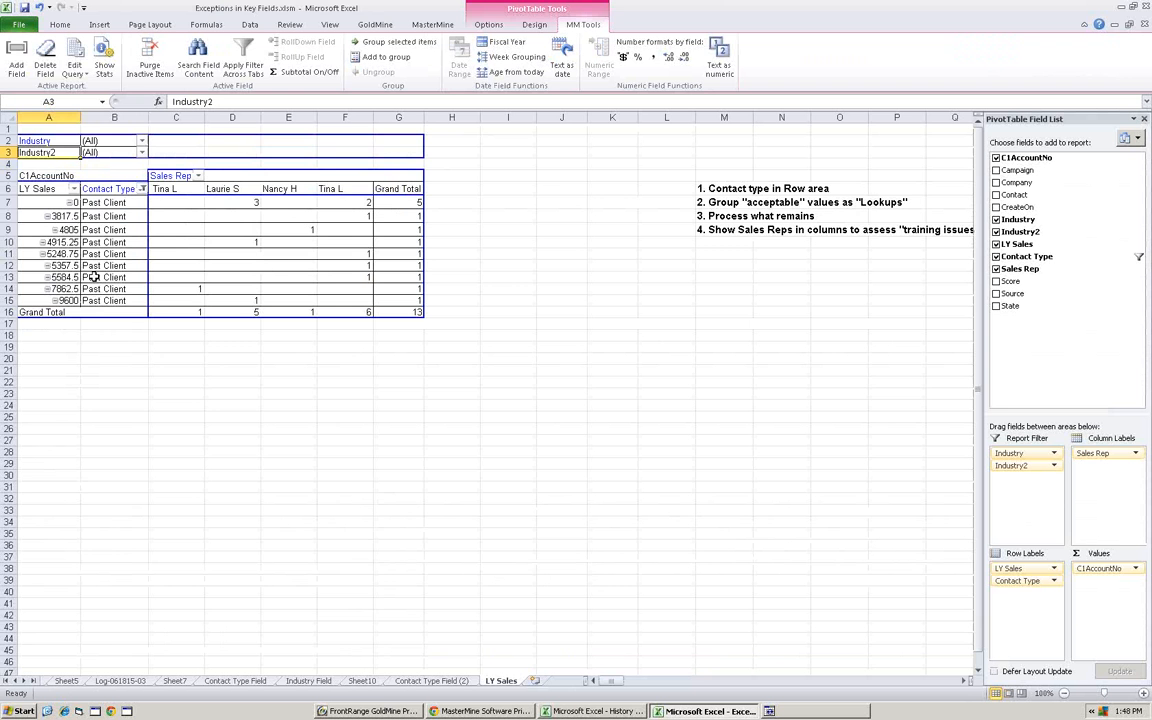
- Group the LY Sales values from 3817.5 to 9600 under the name "past client" and collapse the group
left_click(105, 203)
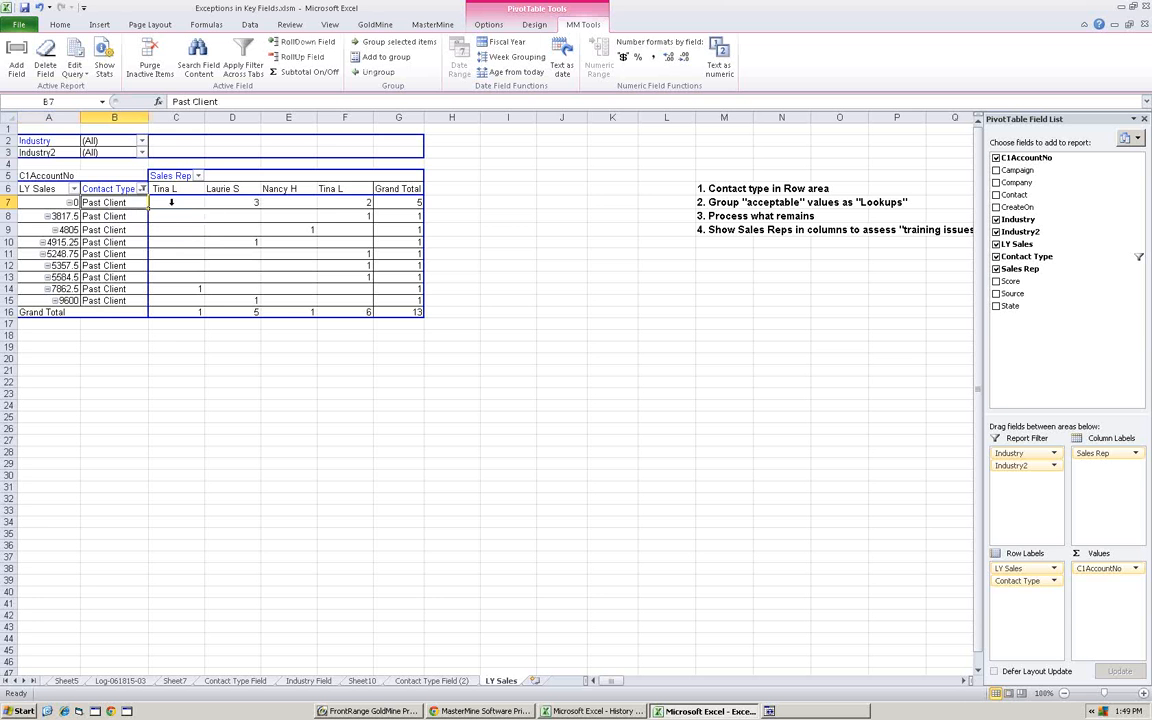
left_click(400, 202)
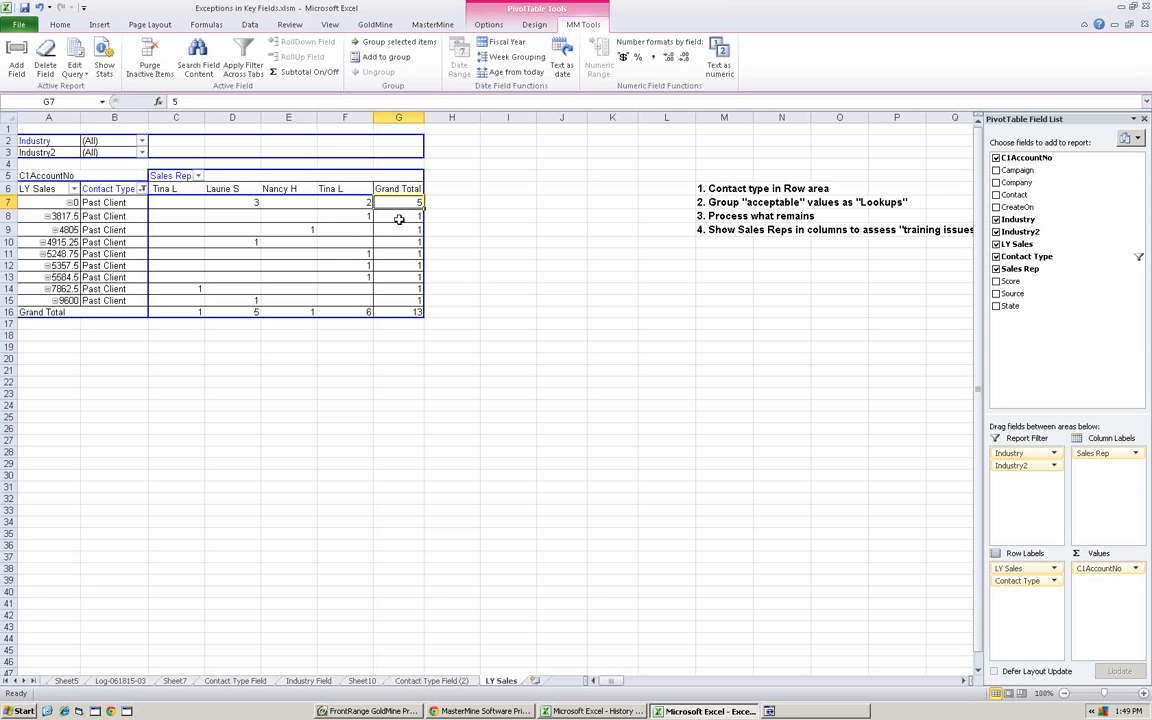
left_click_drag(65, 216, 62, 298)
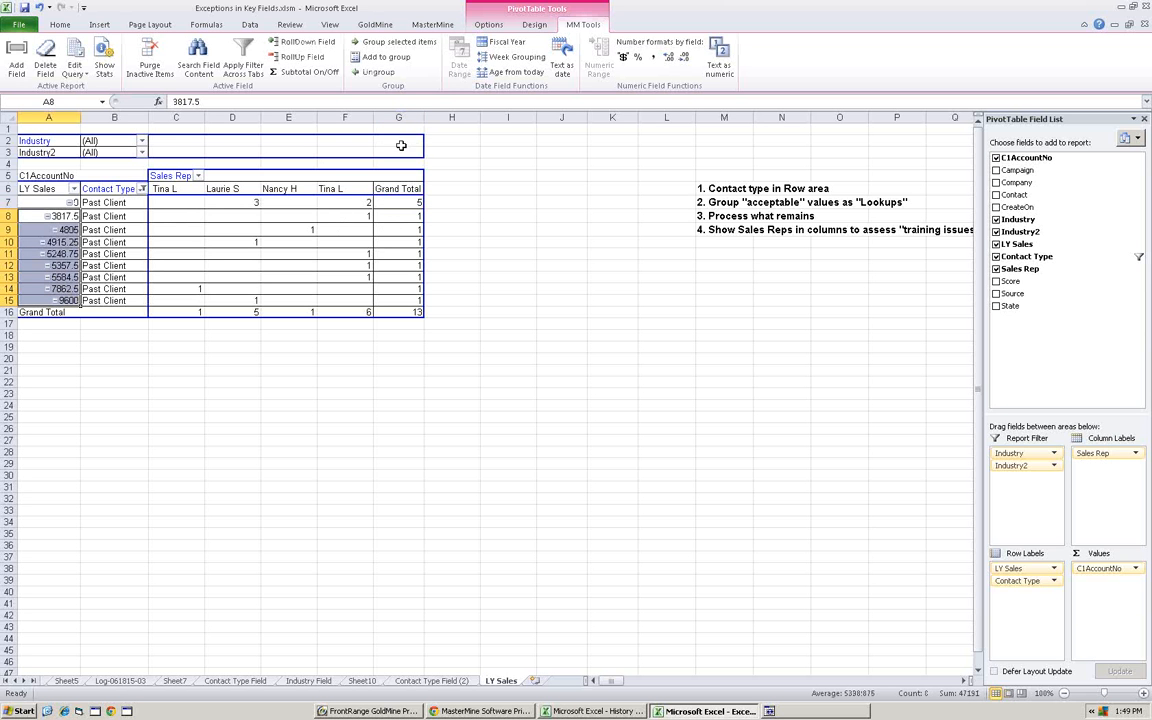
left_click(390, 44)
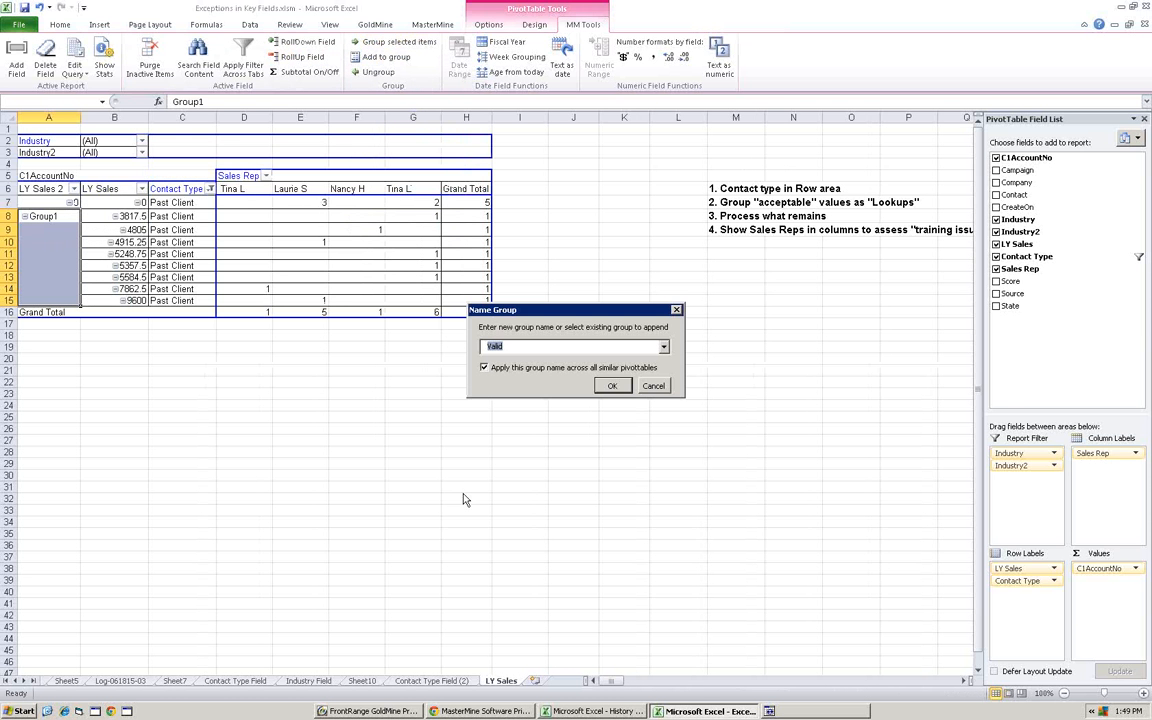
type("past client")
key("Return")
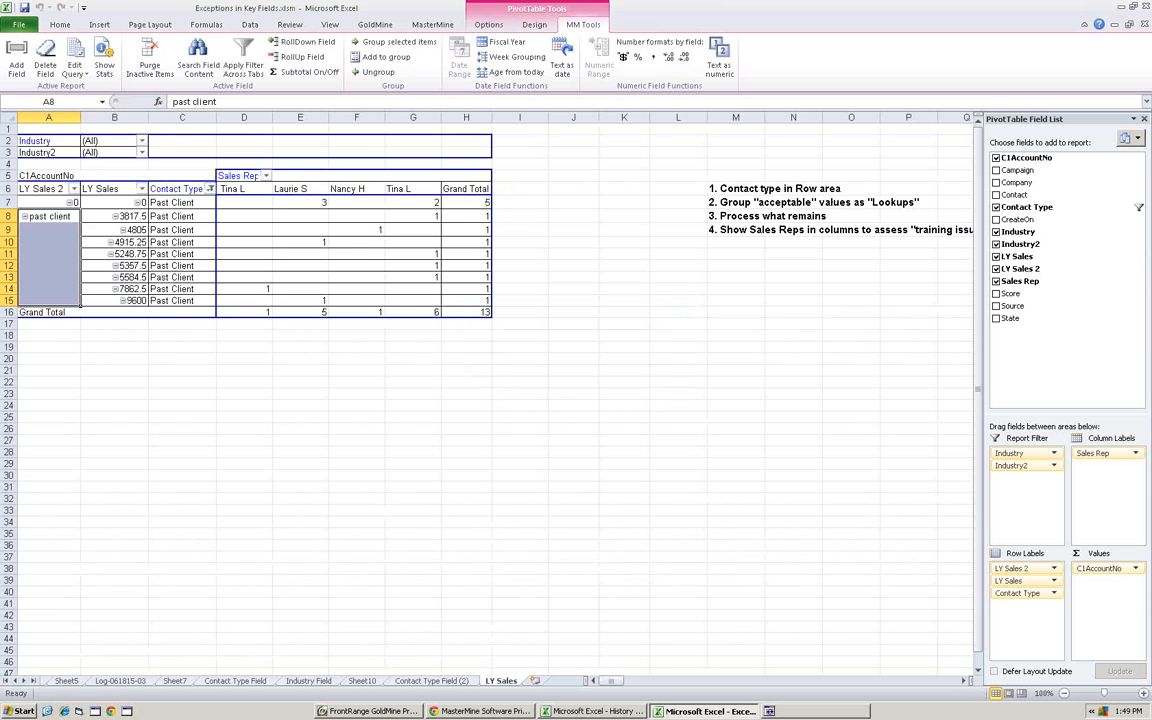
left_click(23, 216)
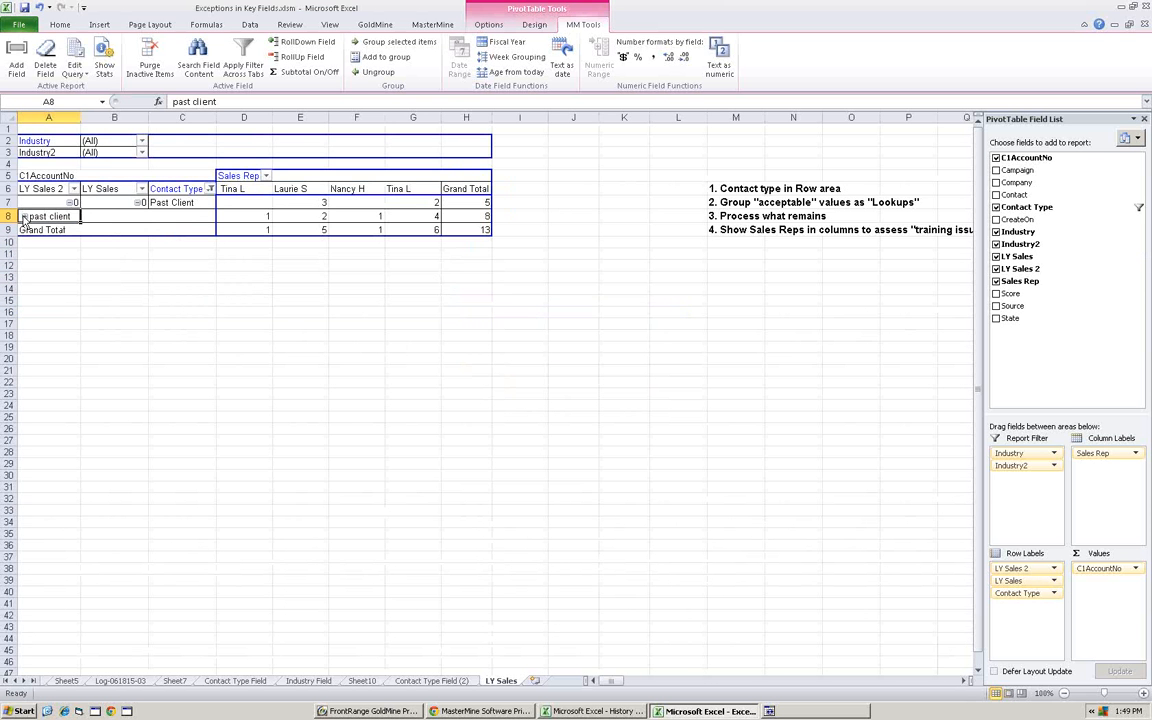
- Drill down into the past client group's grand total and set Contact Type to Customer for every listed record
double_click(474, 216)
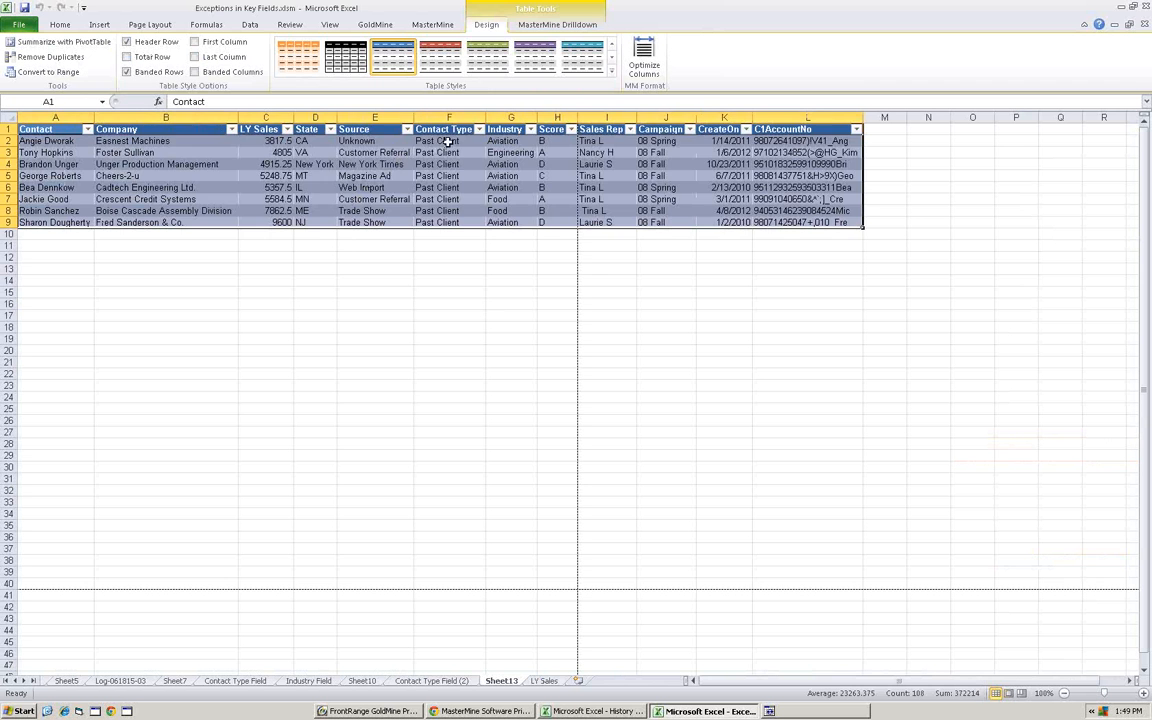
left_click(447, 141)
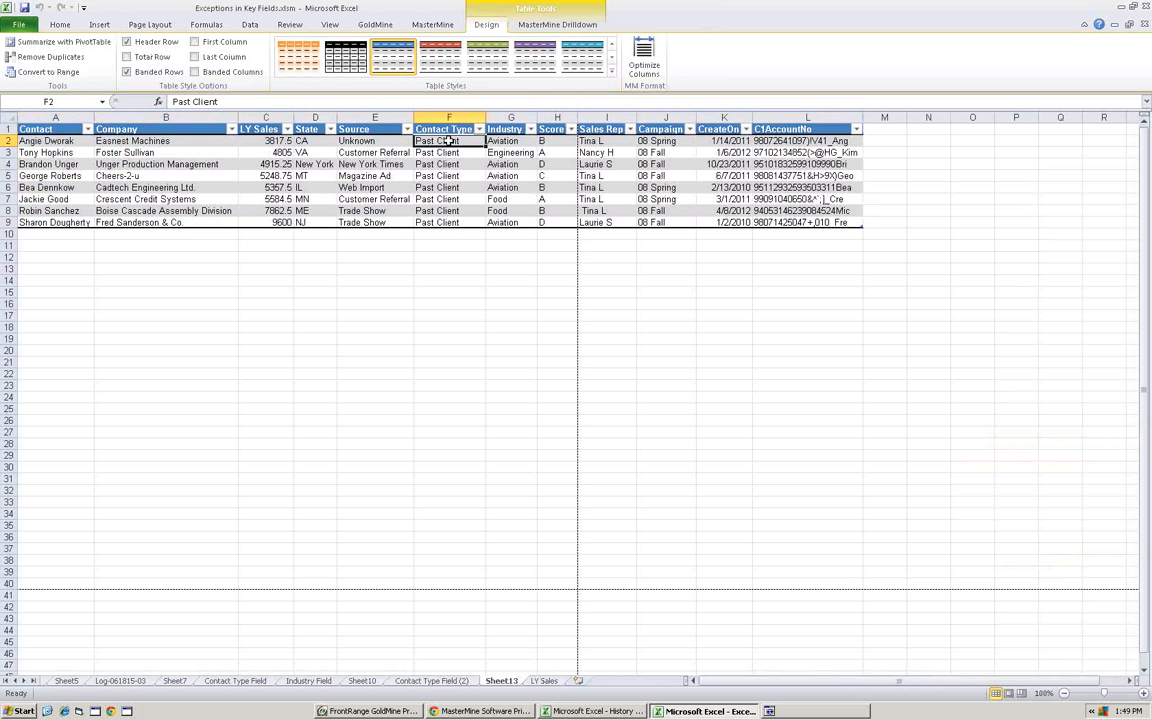
type("Customer")
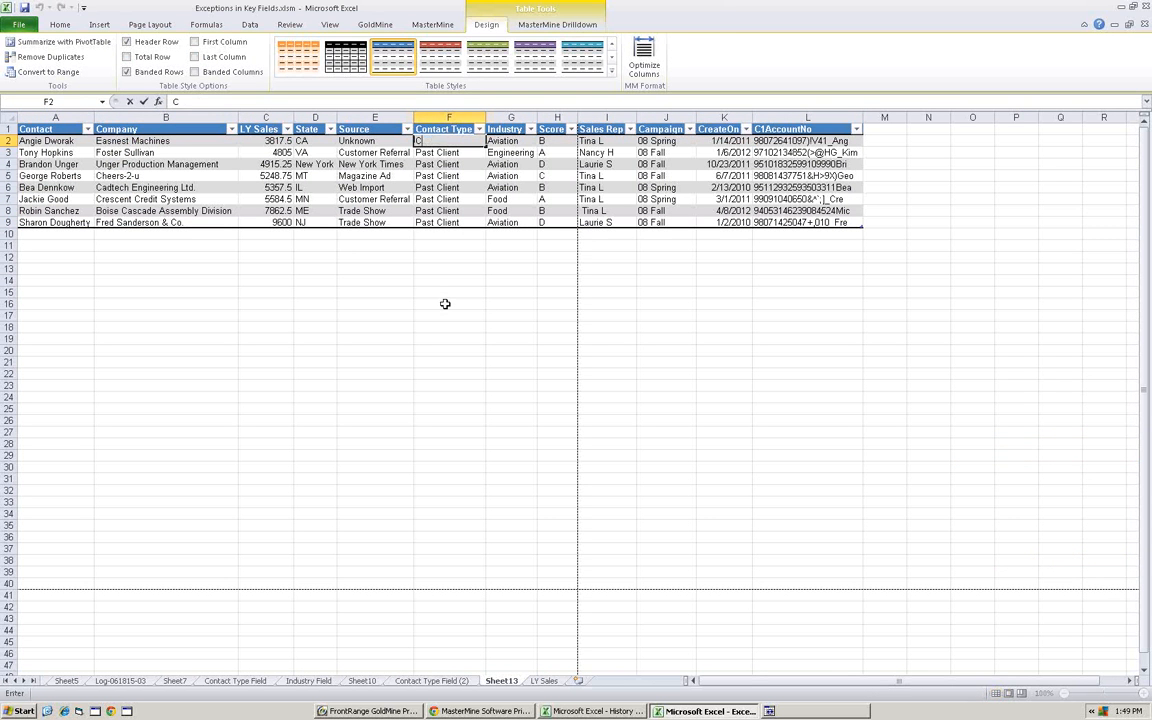
key("Return")
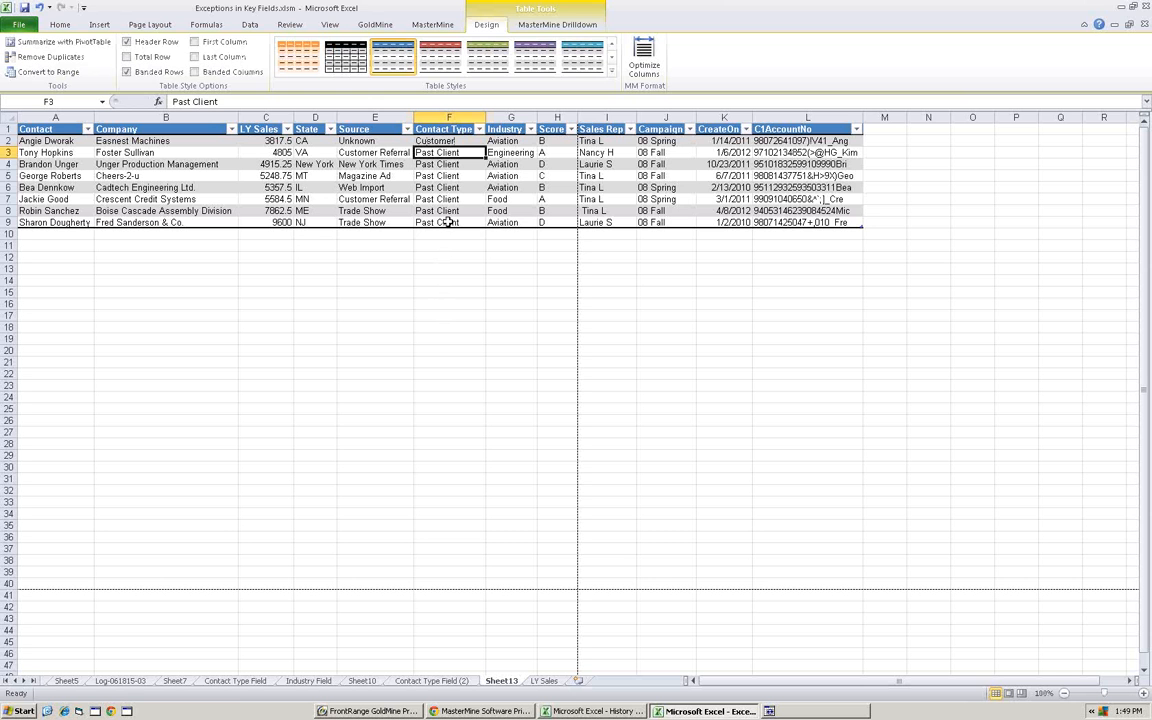
left_click(445, 141)
left_click_drag(486, 146, 490, 232)
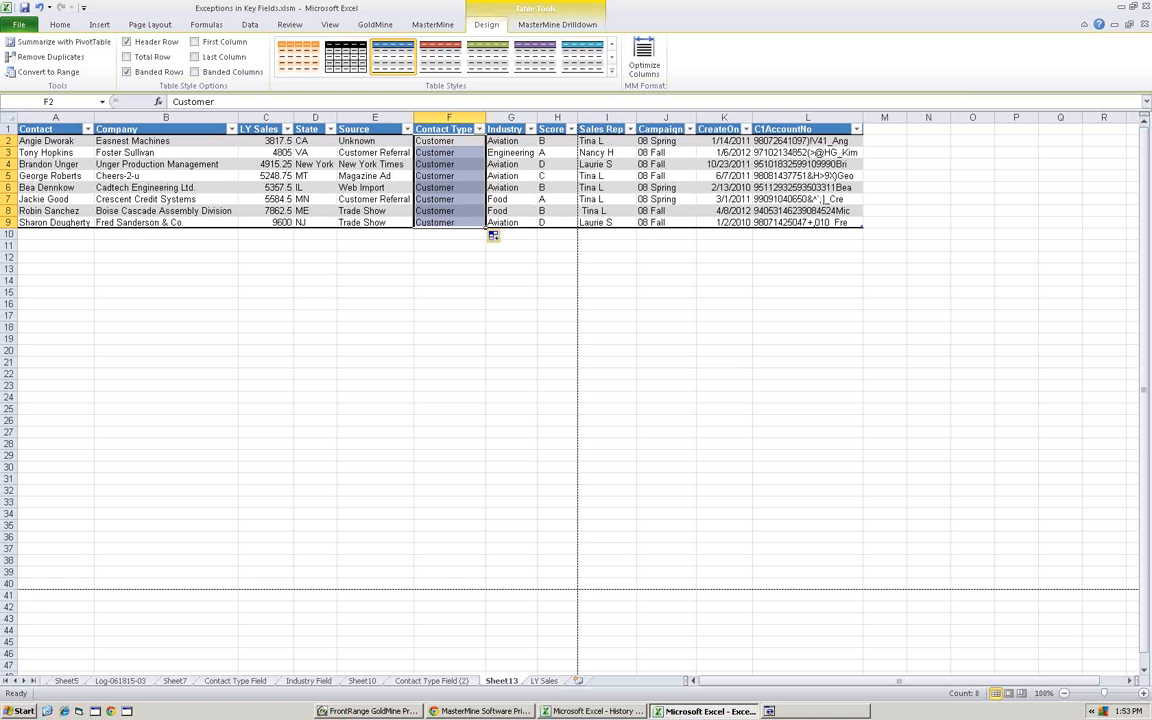
- Switch to the PowerPoint slide show of Exception Reports for Clean GoldMine.pptx
key("alt+Tab")
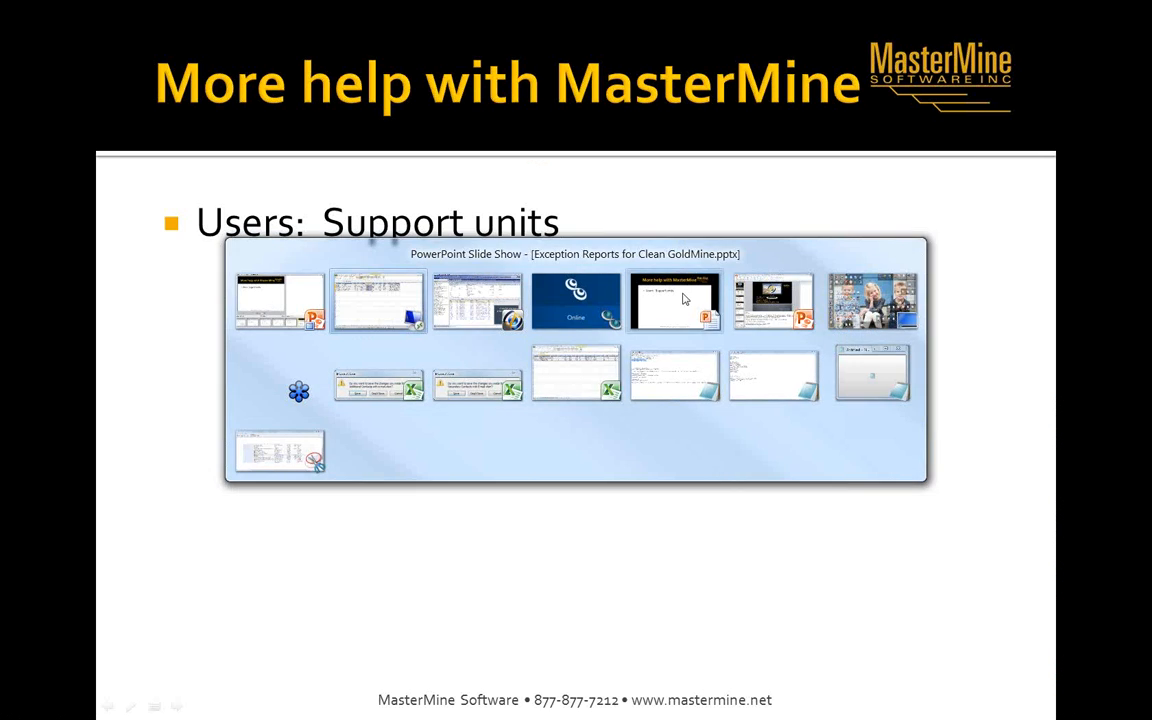
left_click(686, 299)
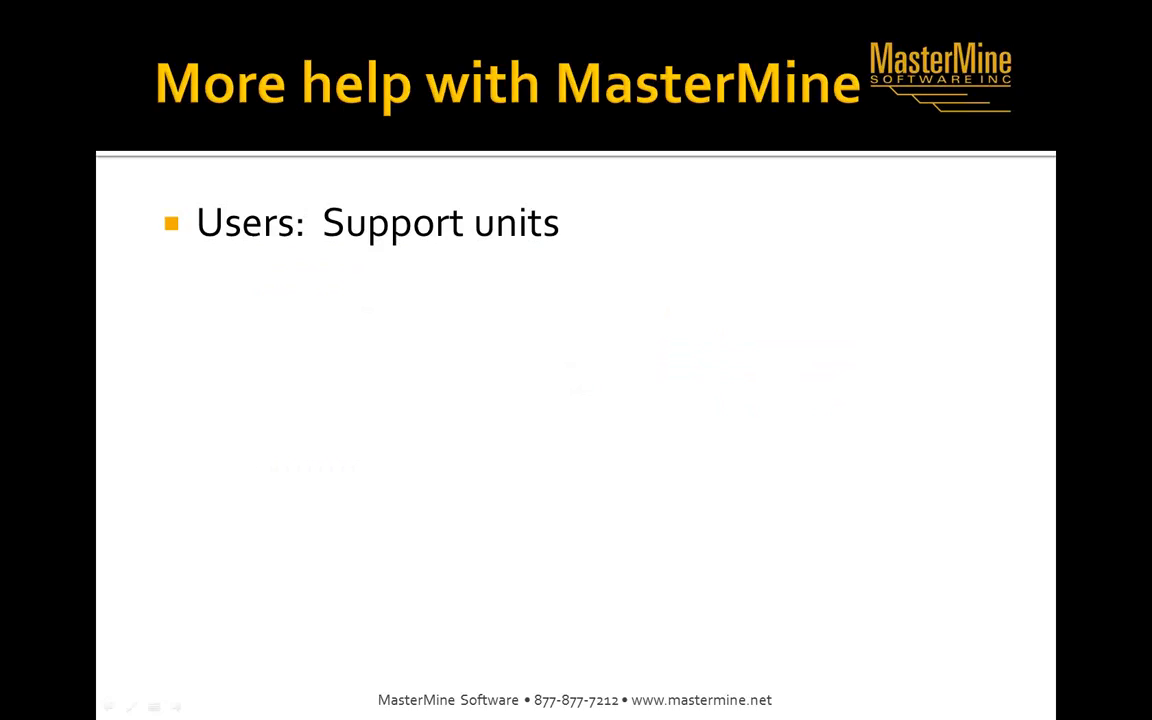